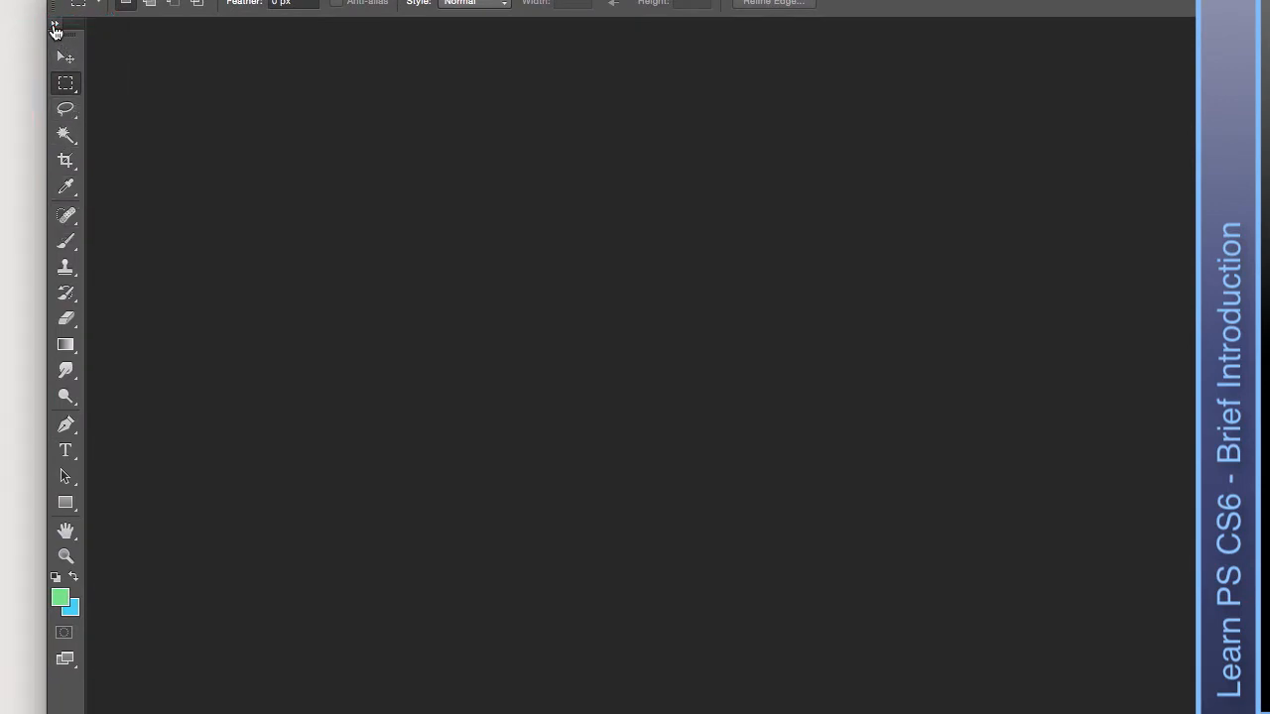
Set the Tools panel to two columns, then shrink the application window and move it lower.
left_click(55, 27)
left_click(55, 27)
left_click(56, 27)
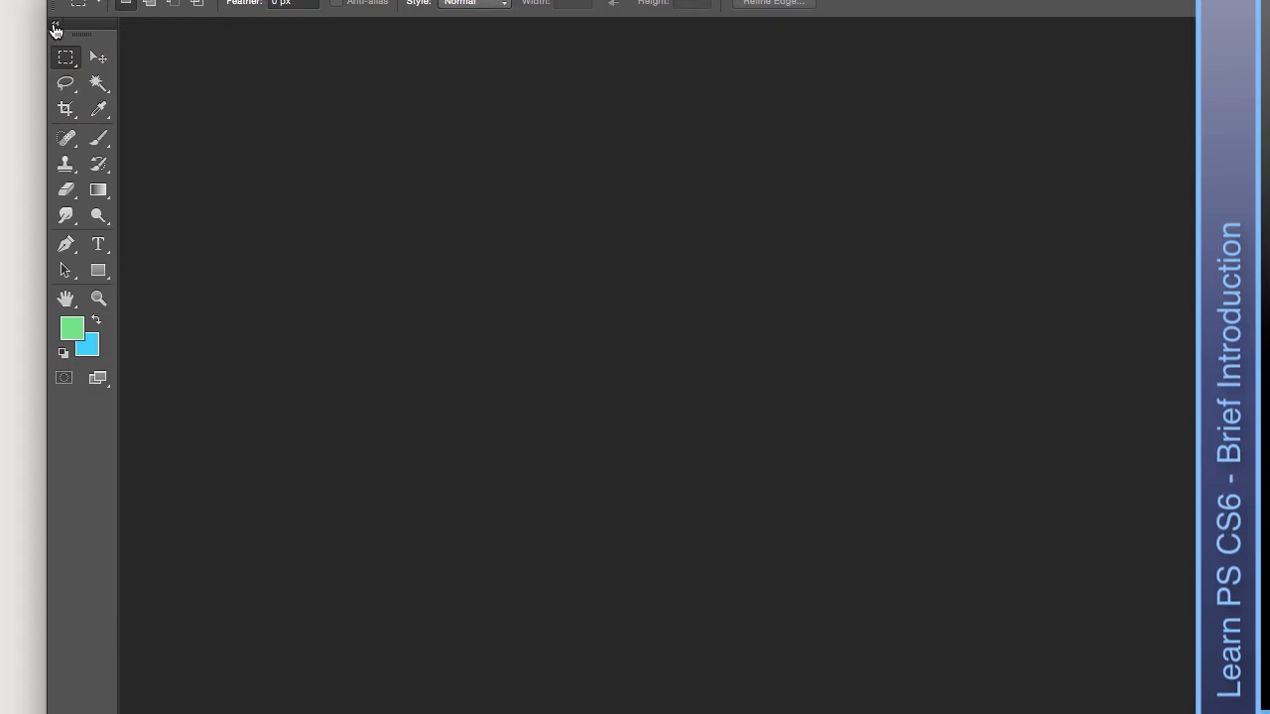
left_click(55, 27)
left_click(54, 26)
left_click_drag(1149, 700, 1082, 541)
left_click_drag(687, 22, 700, 116)
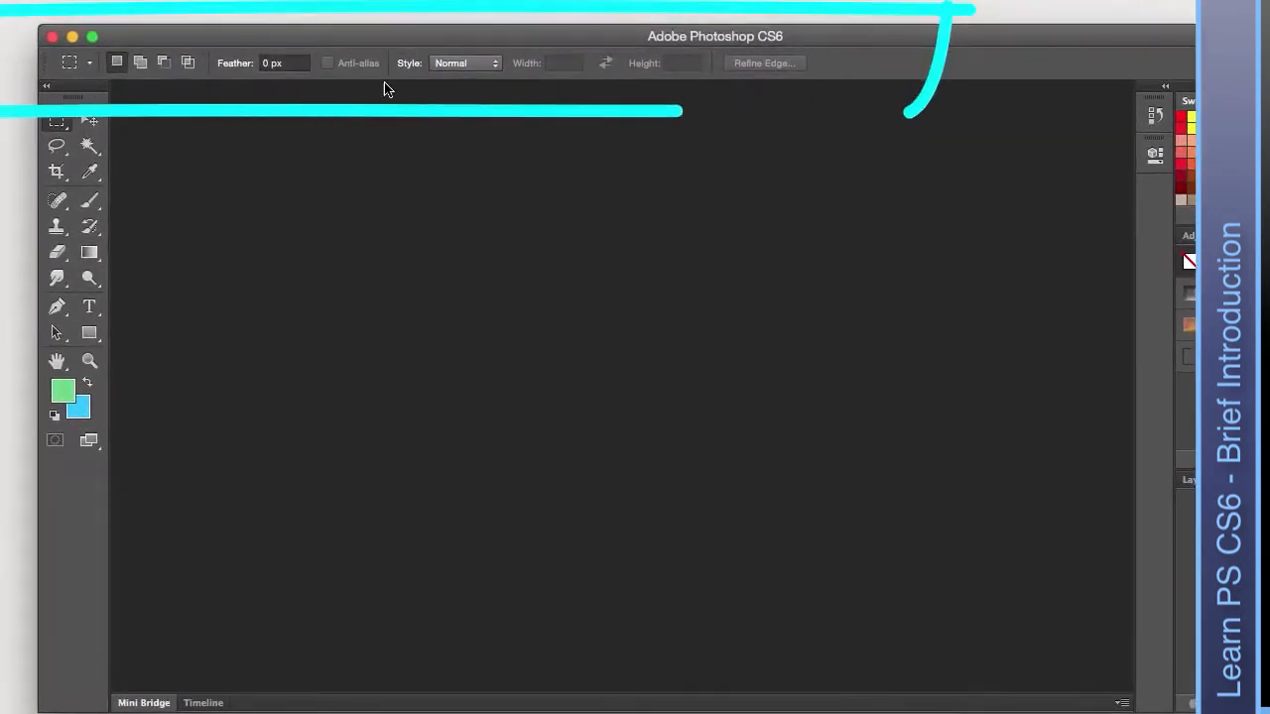
Cycle through Move, Lasso, Magic Wand, Eyedropper, Spot Healing, Clone Stamp and History Brush, ending on Brush.
left_click(89, 121)
left_click(57, 147)
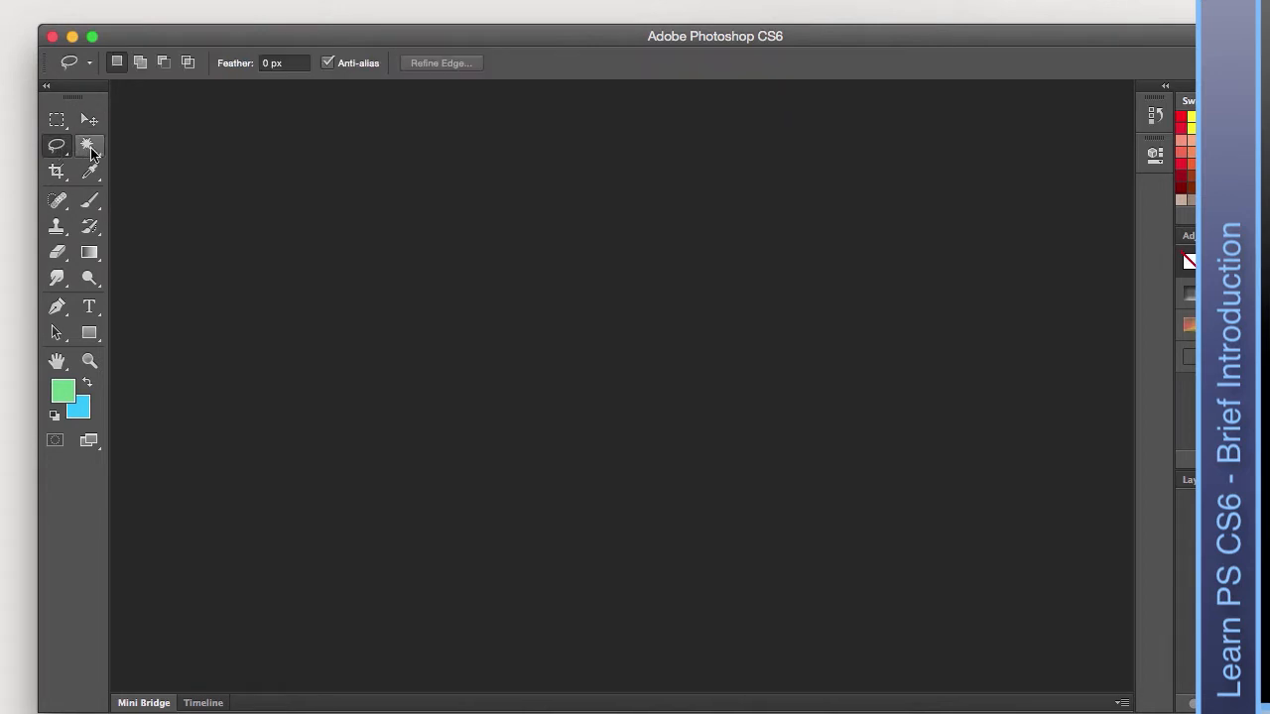
left_click(89, 149)
left_click(89, 175)
left_click(88, 207)
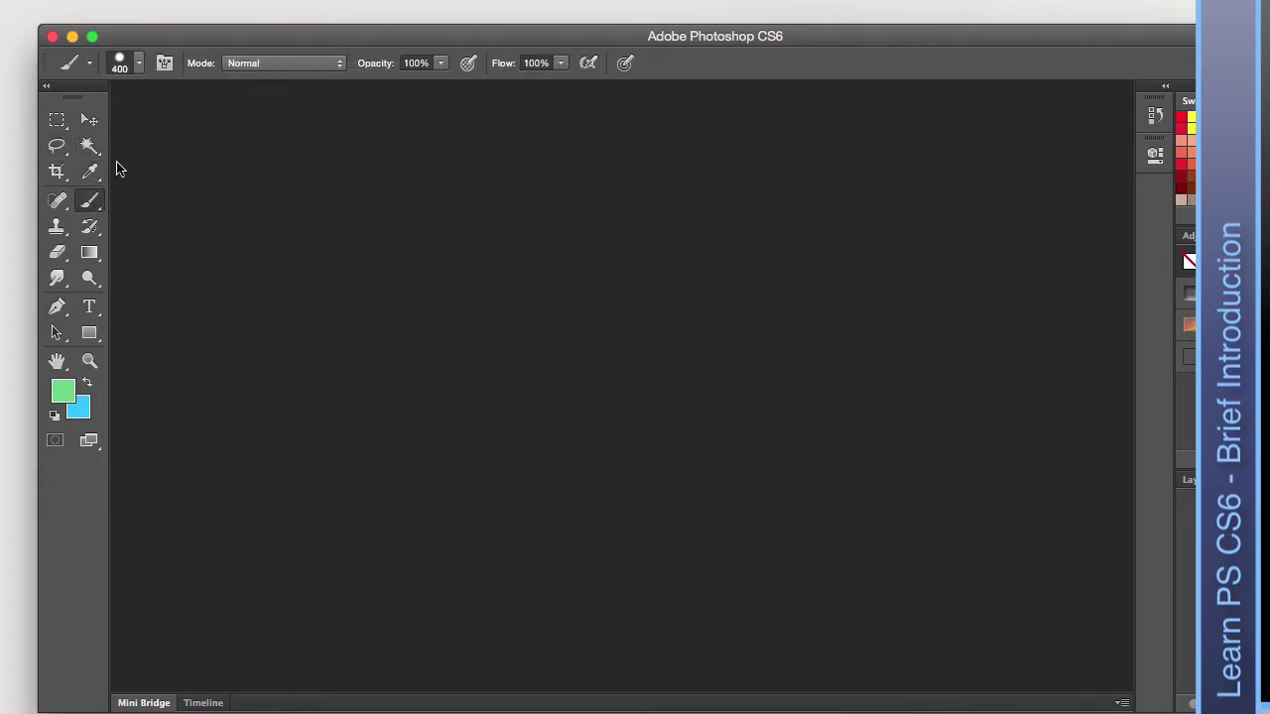
left_click(56, 204)
left_click(56, 226)
left_click(91, 222)
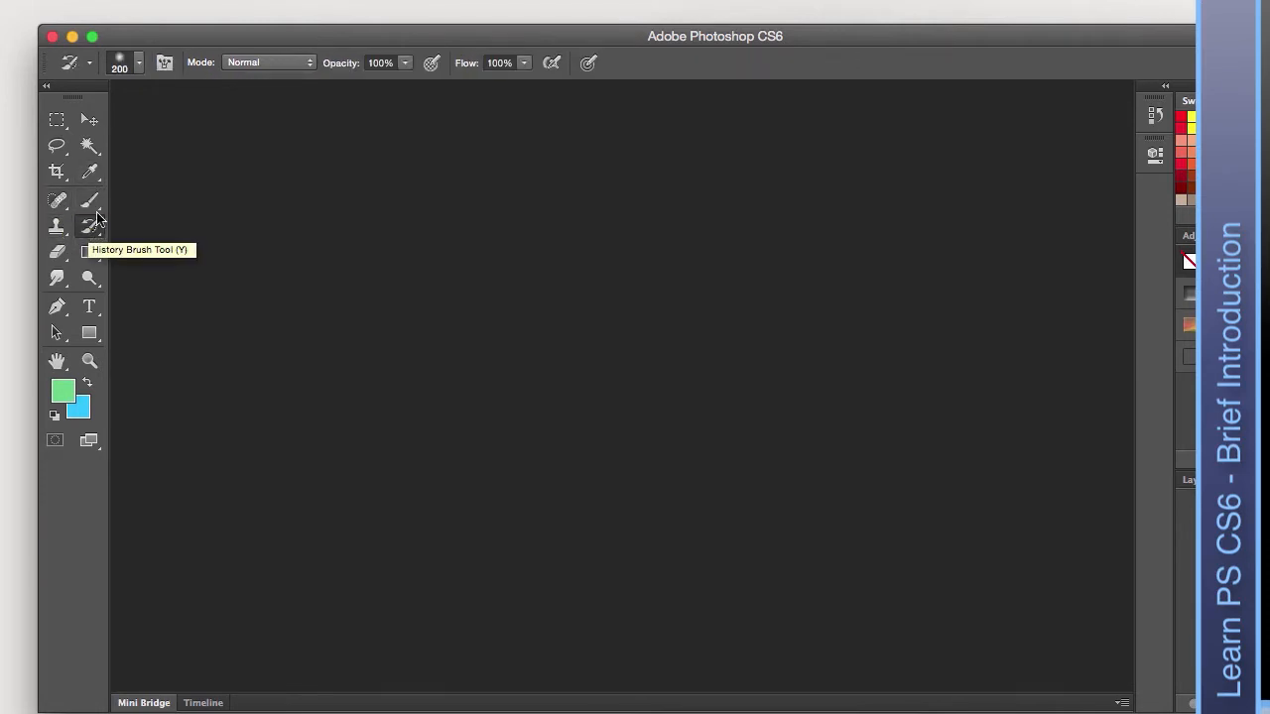
left_click(89, 200)
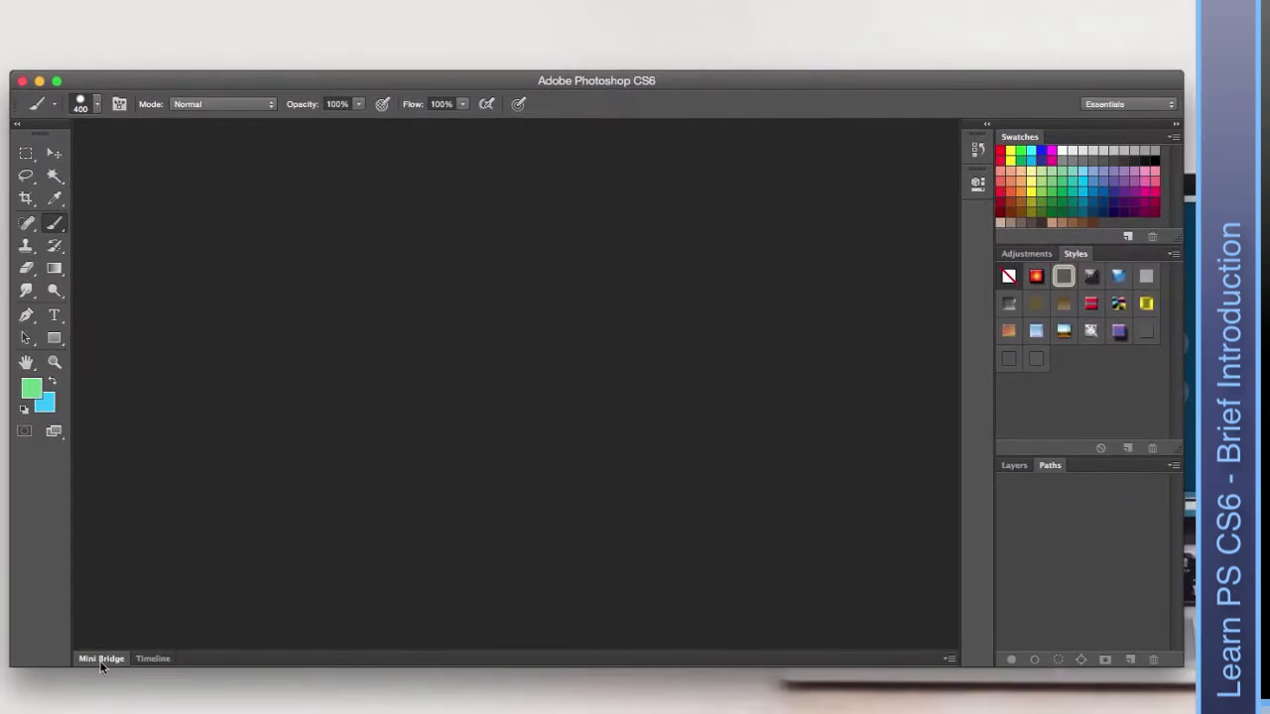
Expand the Mini Bridge panel, view the Timeline tab, then return to Mini Bridge.
left_click(101, 667)
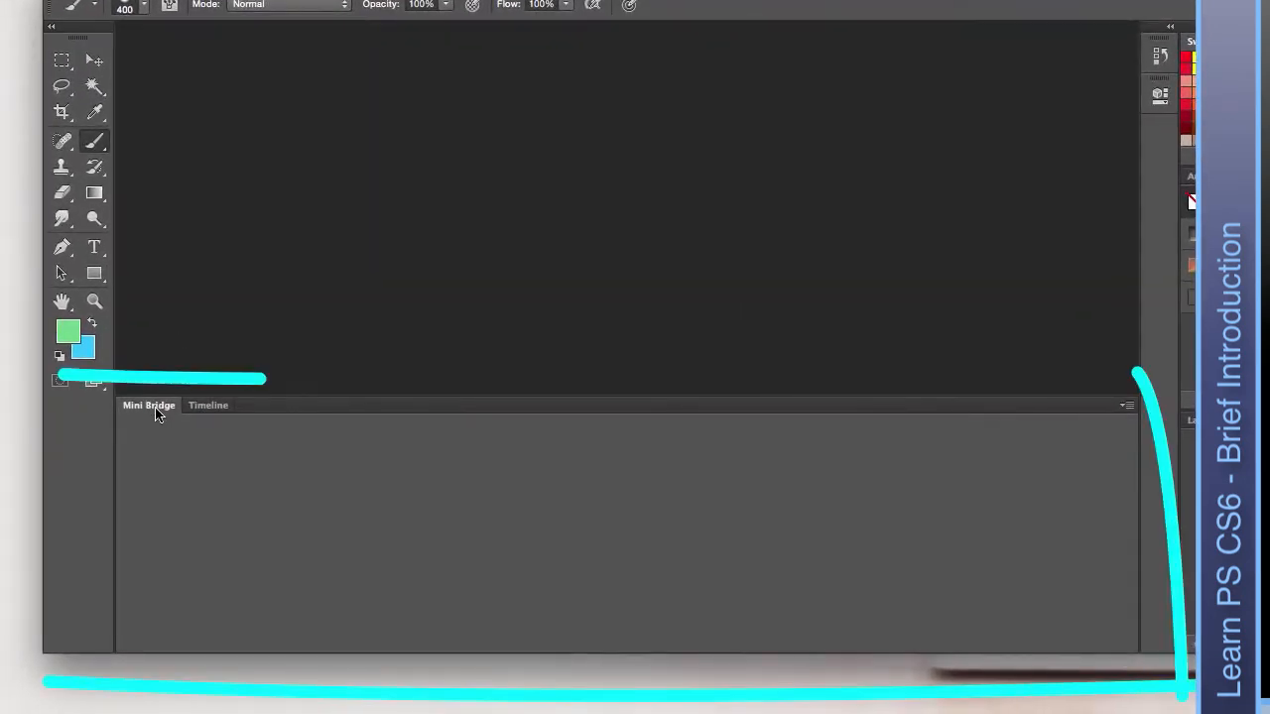
left_click(208, 409)
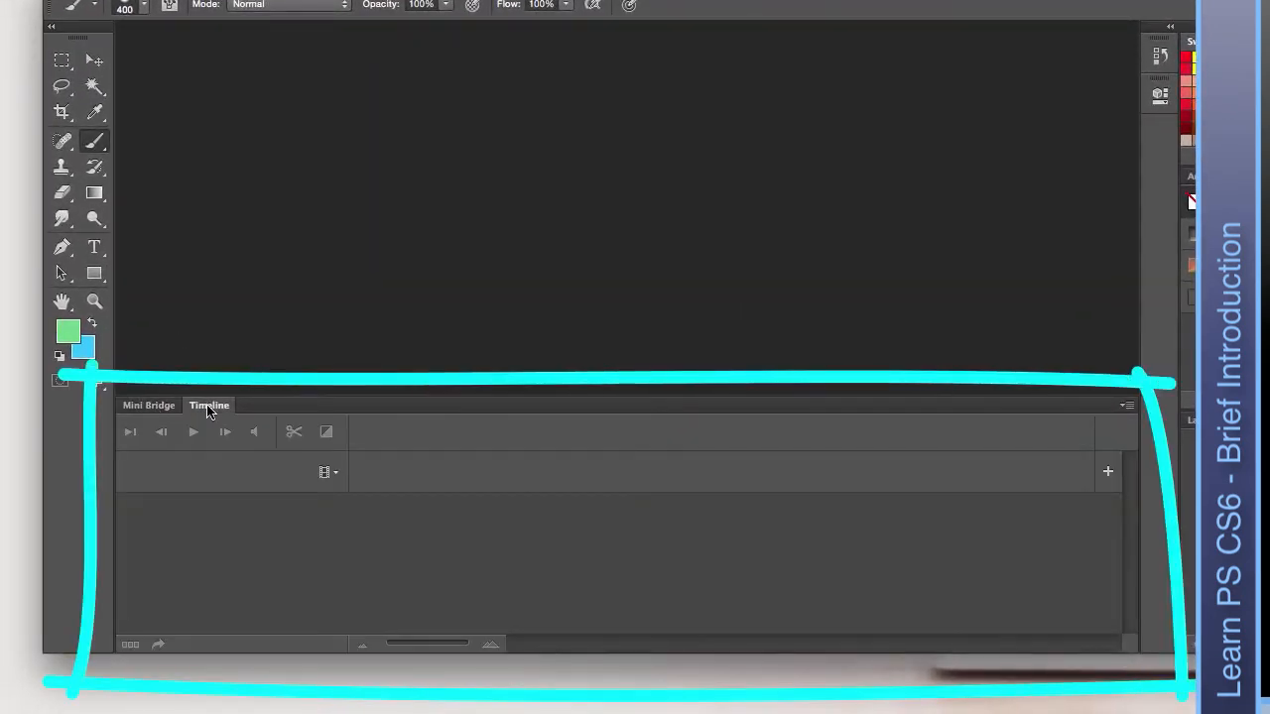
left_click(149, 408)
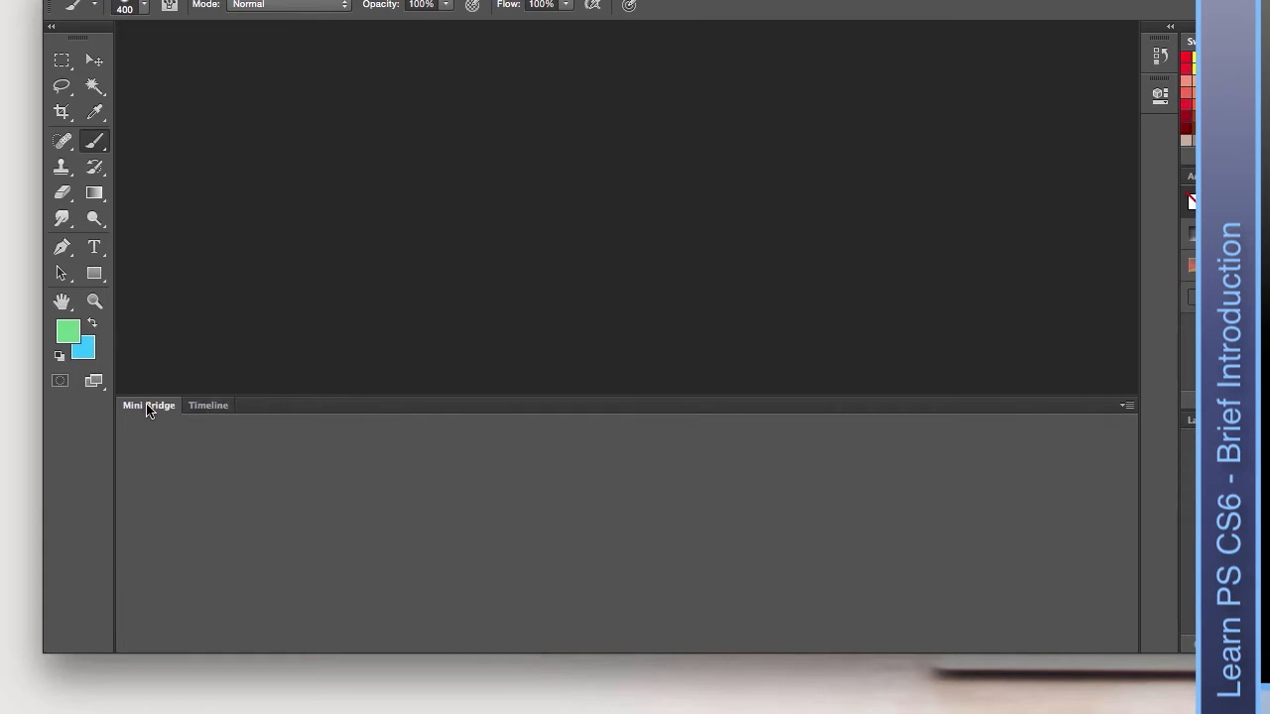
Close Mini Bridge from its panel menu, then open the Timeline panel's menu.
left_click(1126, 410)
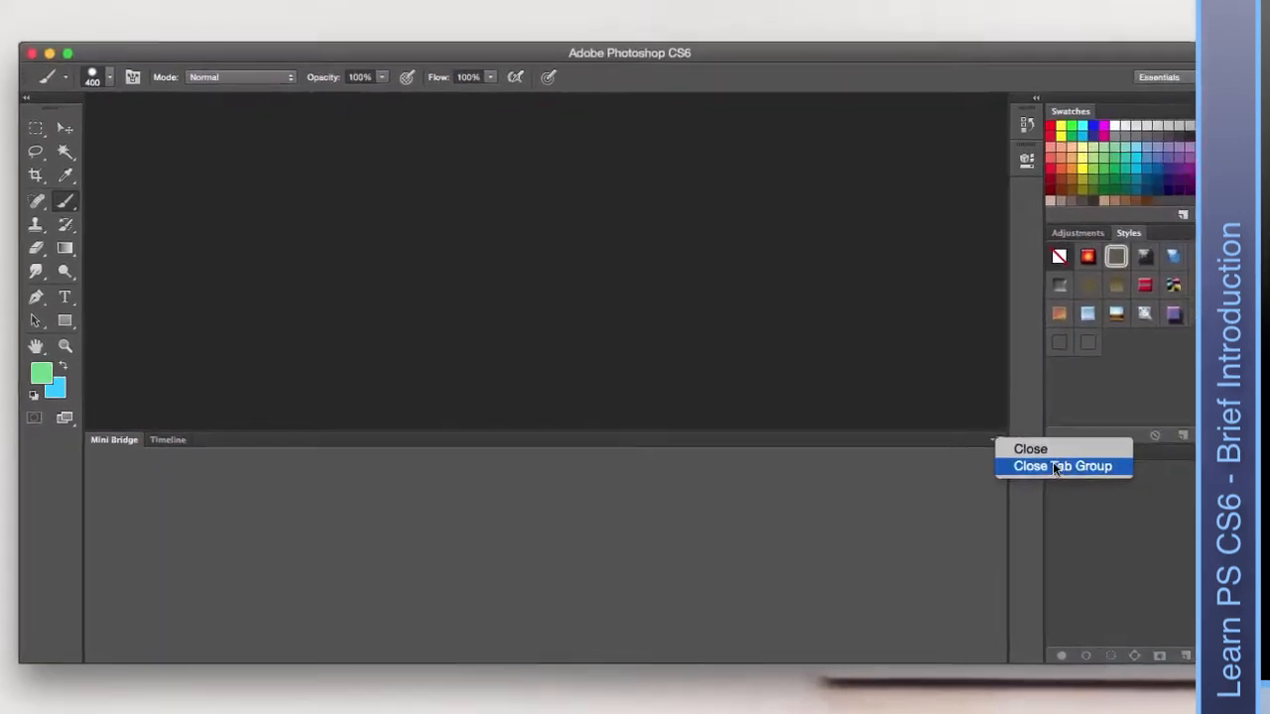
left_click(1156, 417)
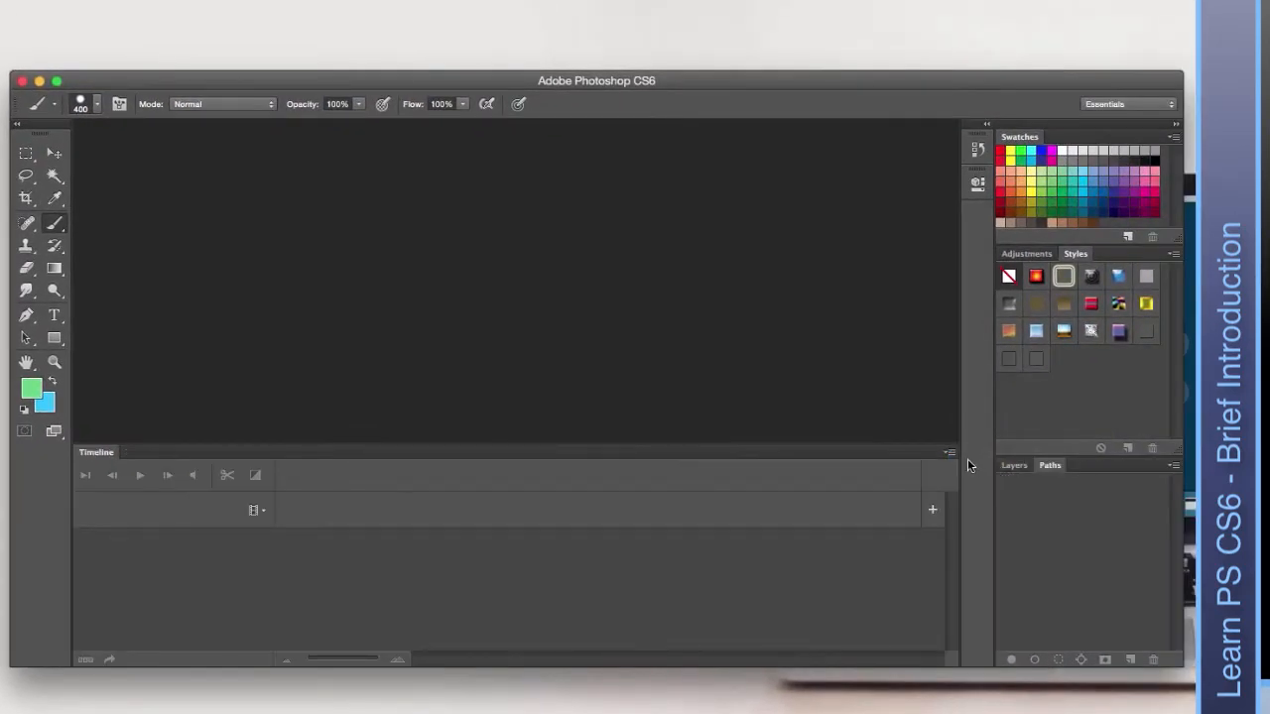
left_click(949, 452)
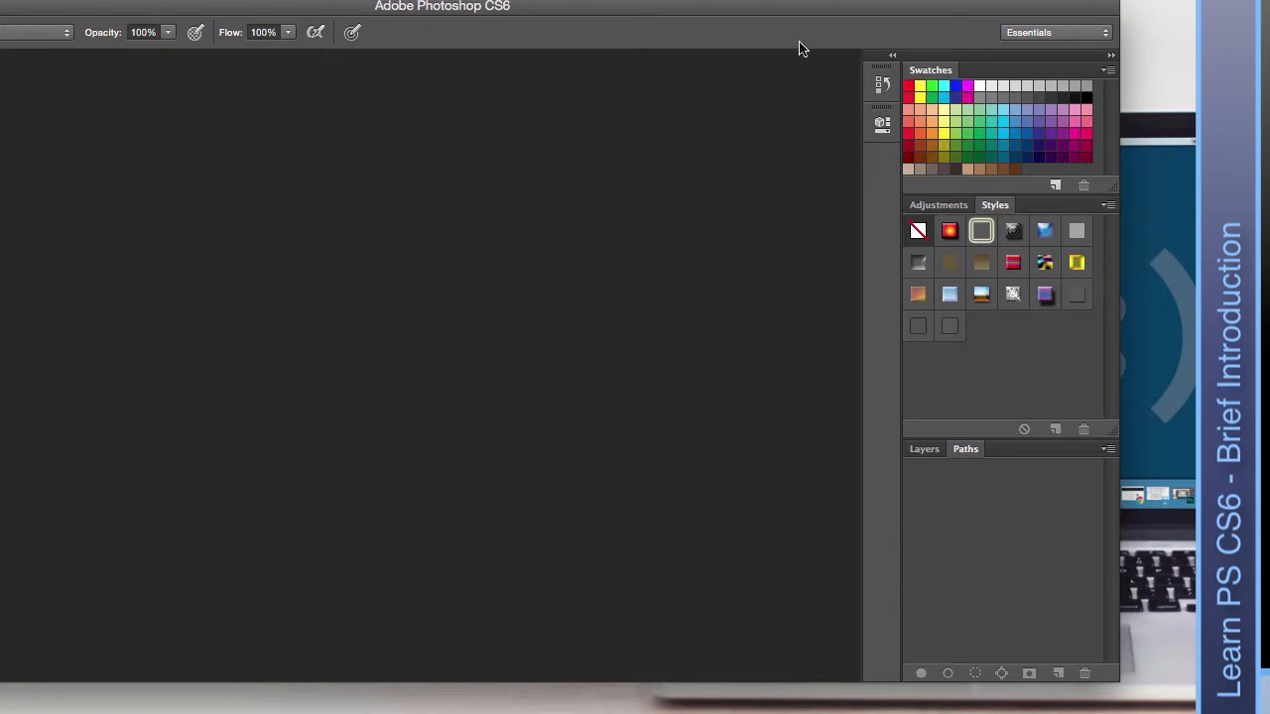
Reset to the Essentials layout, then try the 3D and Painting workspaces.
left_click(1096, 31)
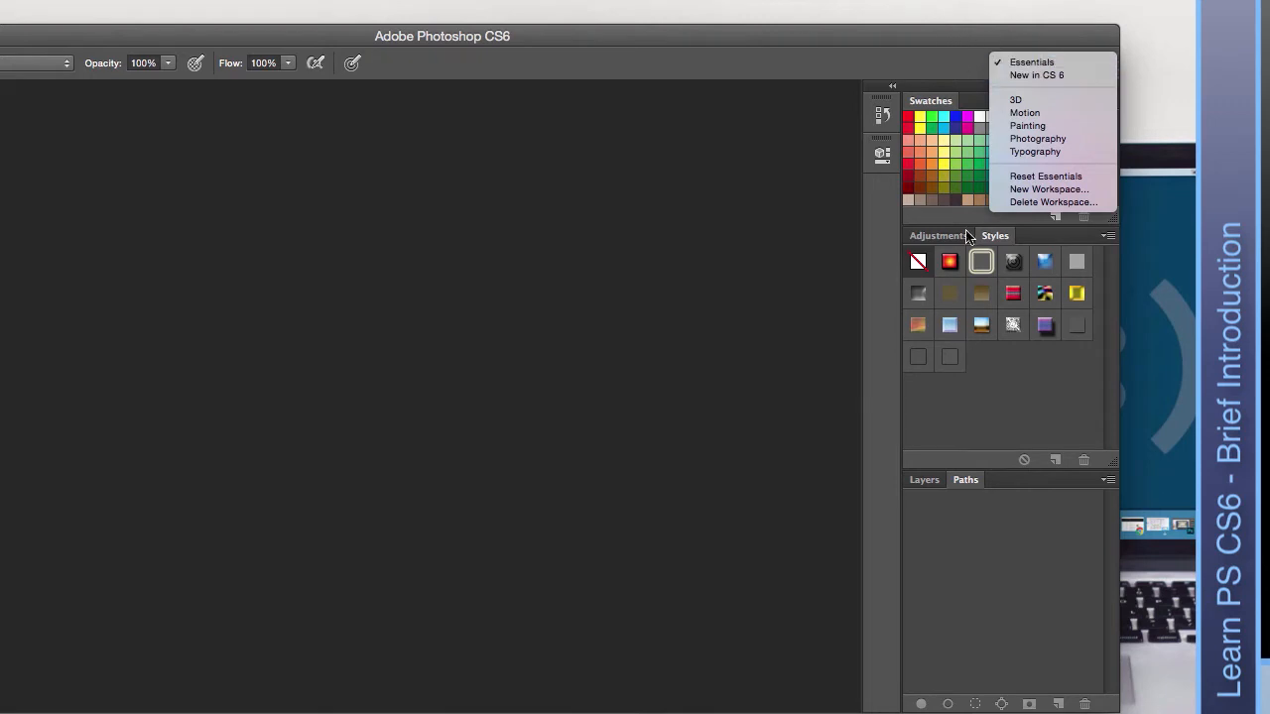
left_click(1056, 177)
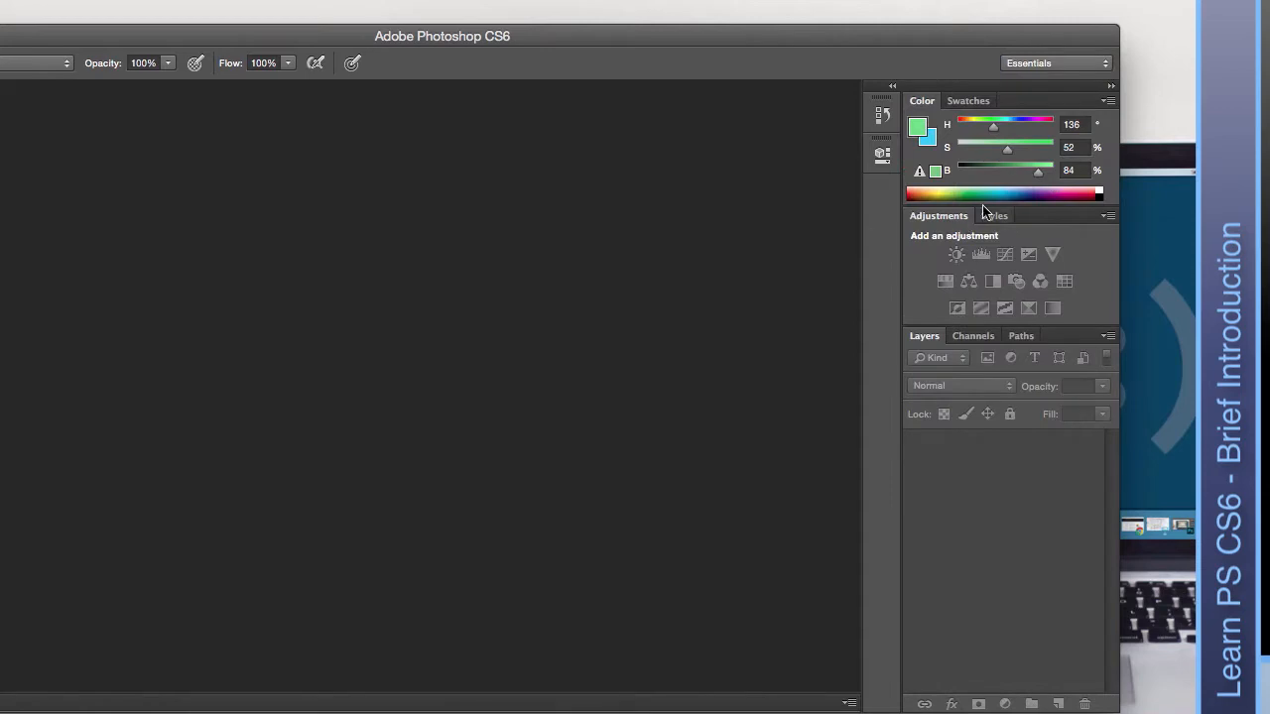
left_click(1064, 65)
left_click(1057, 100)
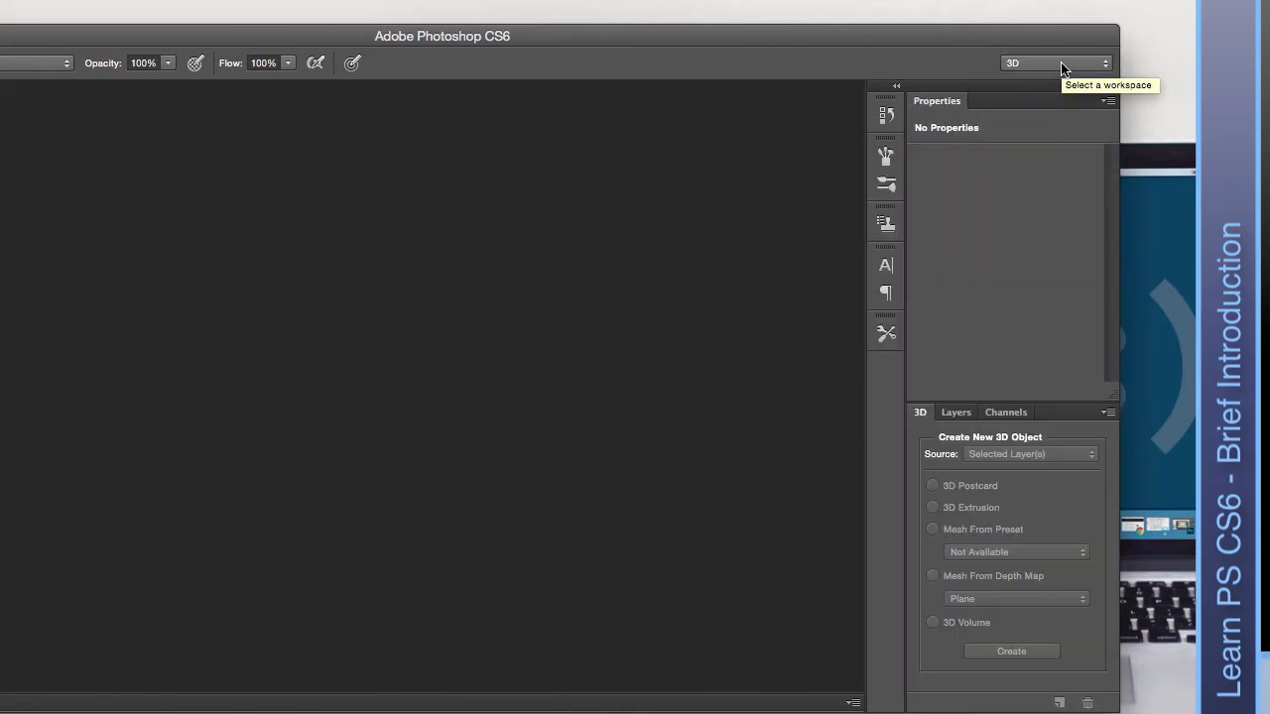
left_click(1059, 62)
left_click(1057, 88)
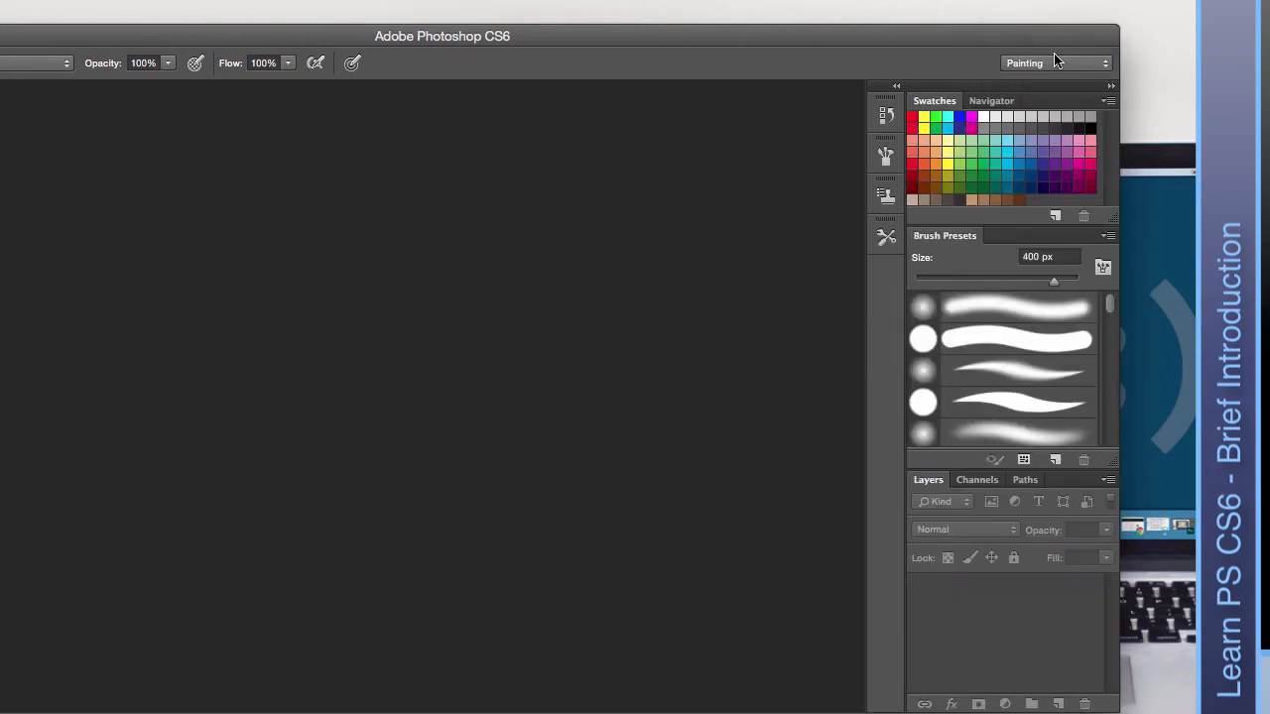
Try the Motion and Photography workspaces, then switch back to Essentials.
left_click(1053, 54)
left_click(1049, 48)
left_click(1053, 62)
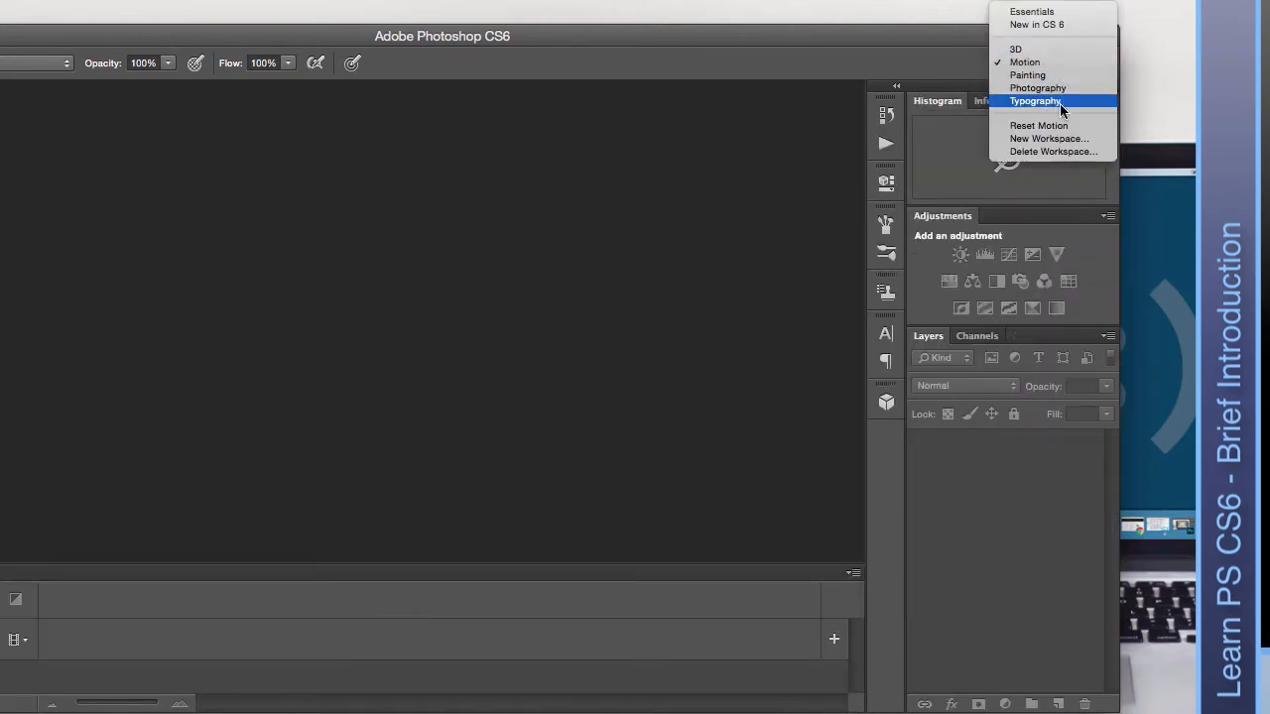
left_click(1053, 85)
left_click(1055, 62)
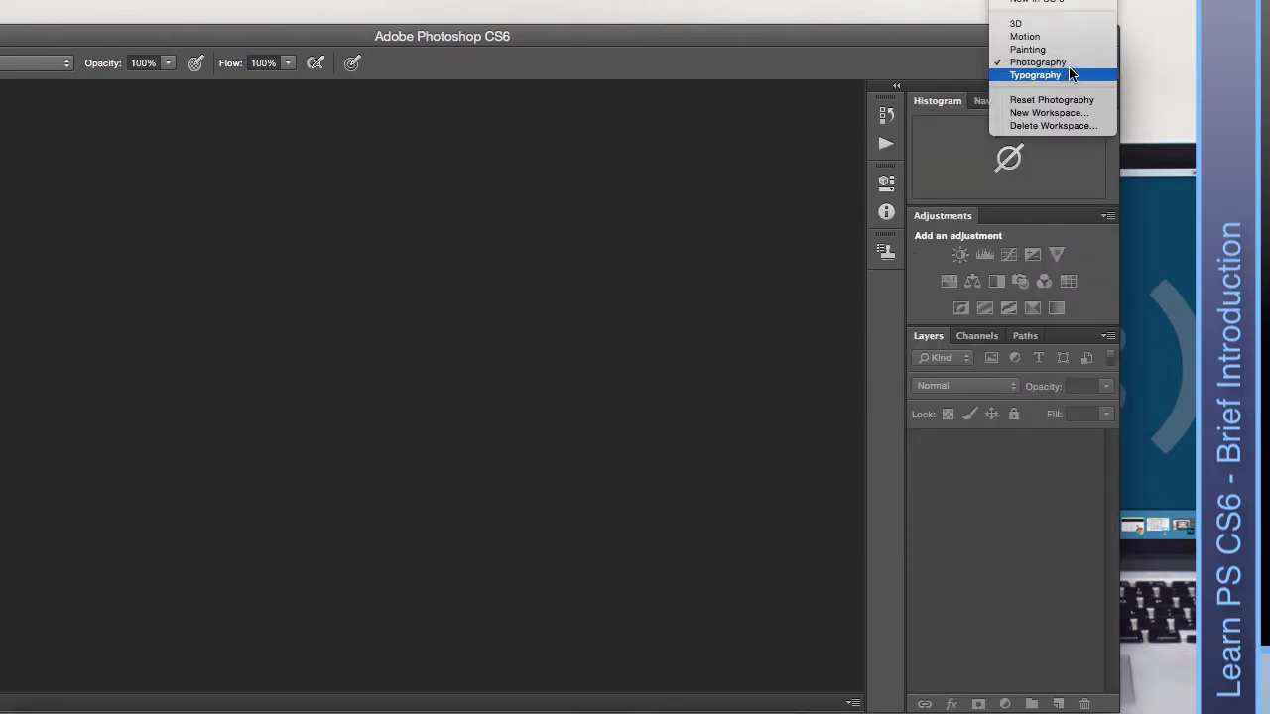
left_click(1039, 11)
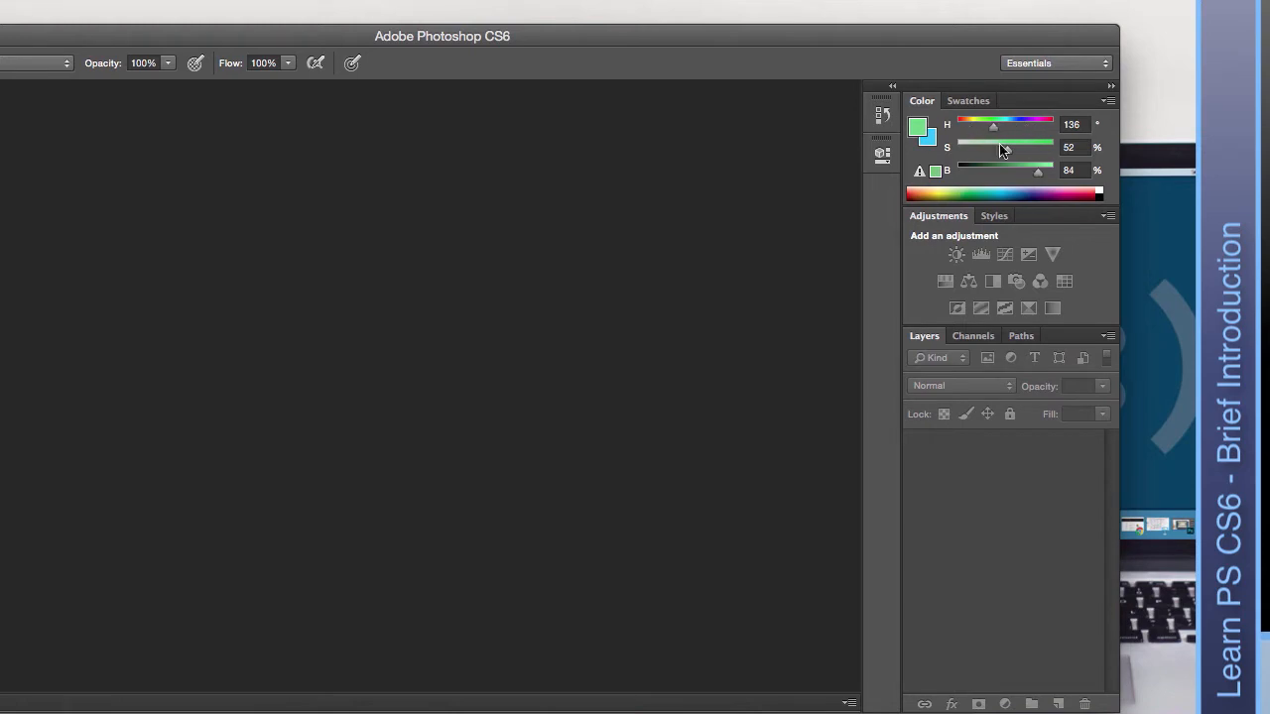
left_click(1108, 100)
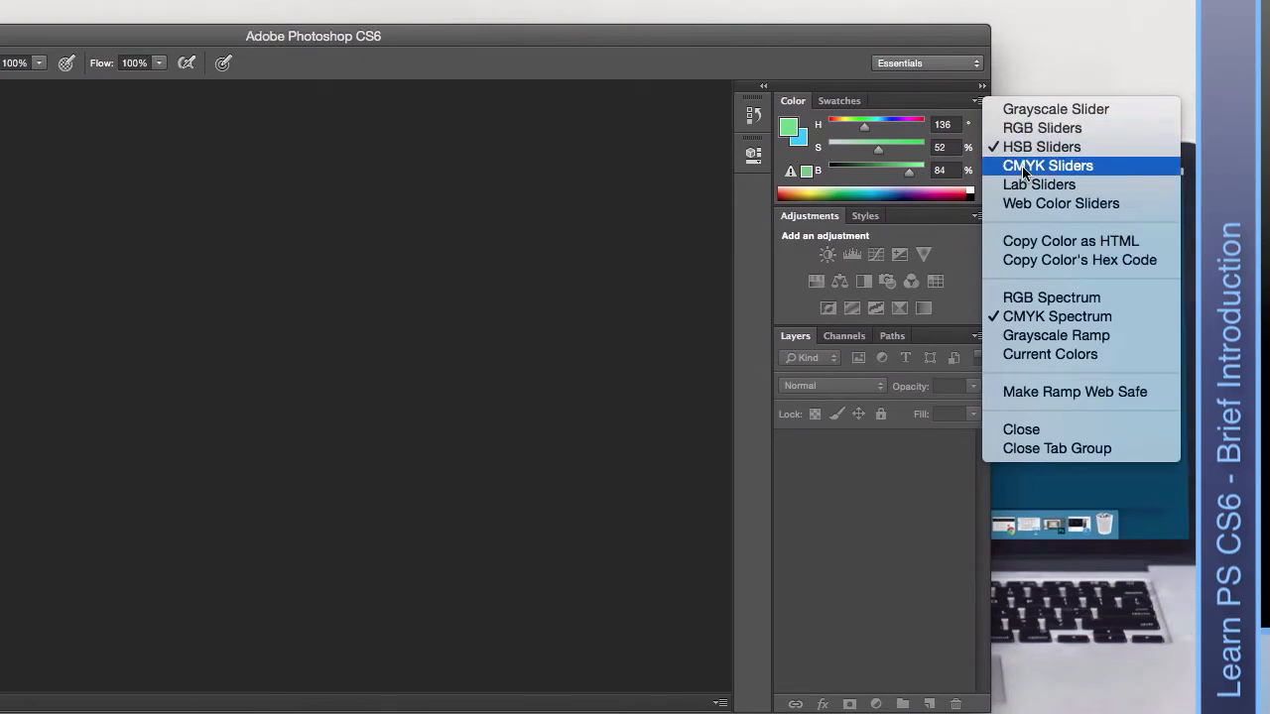
left_click(827, 39)
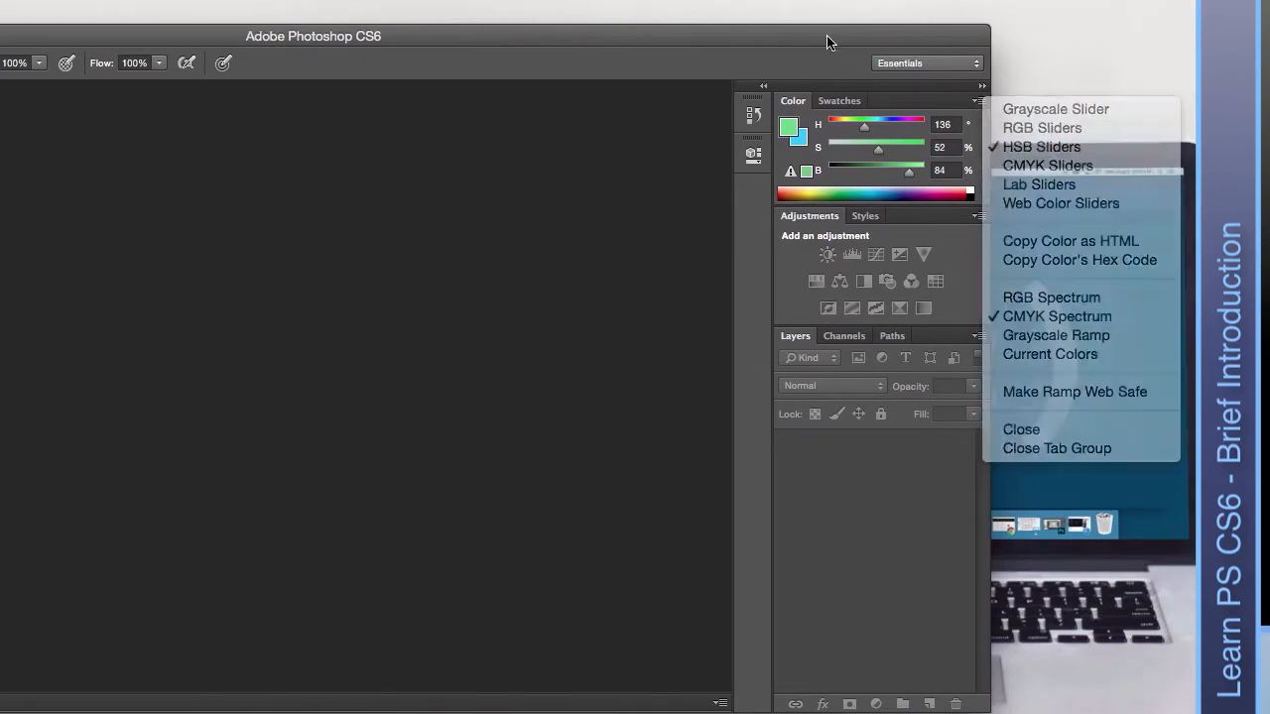
left_click(841, 102)
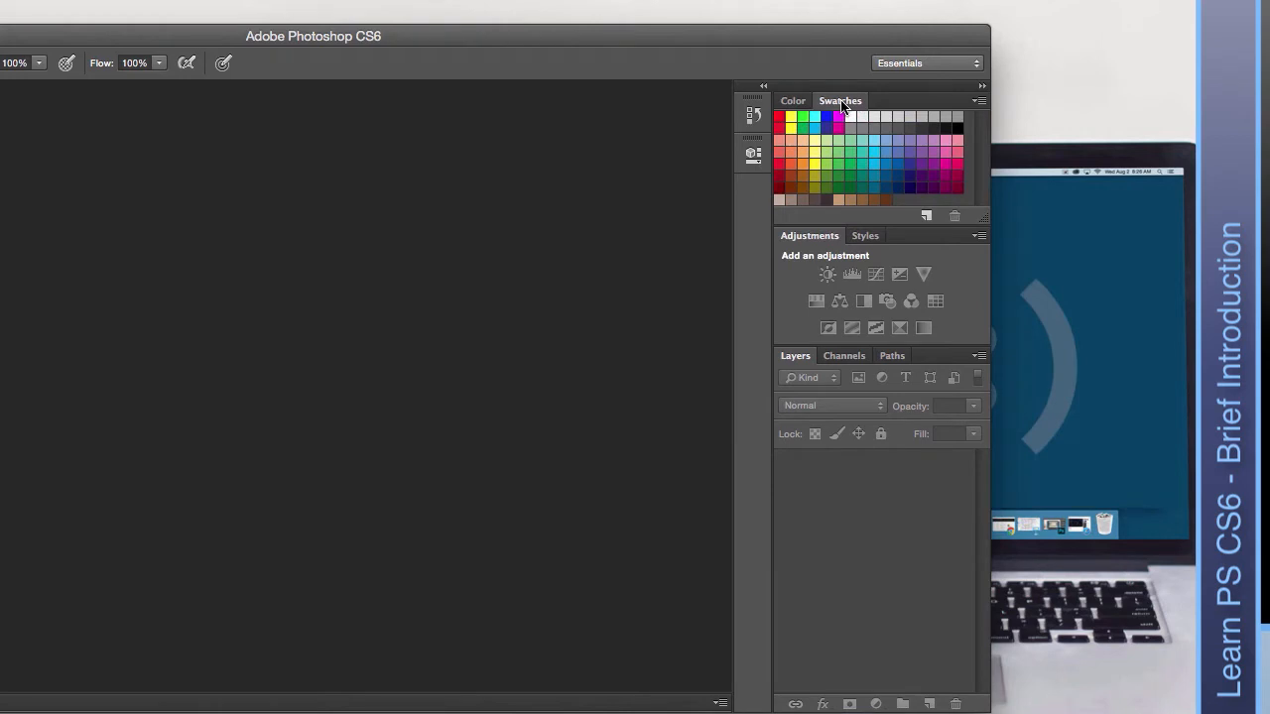
left_click(925, 215)
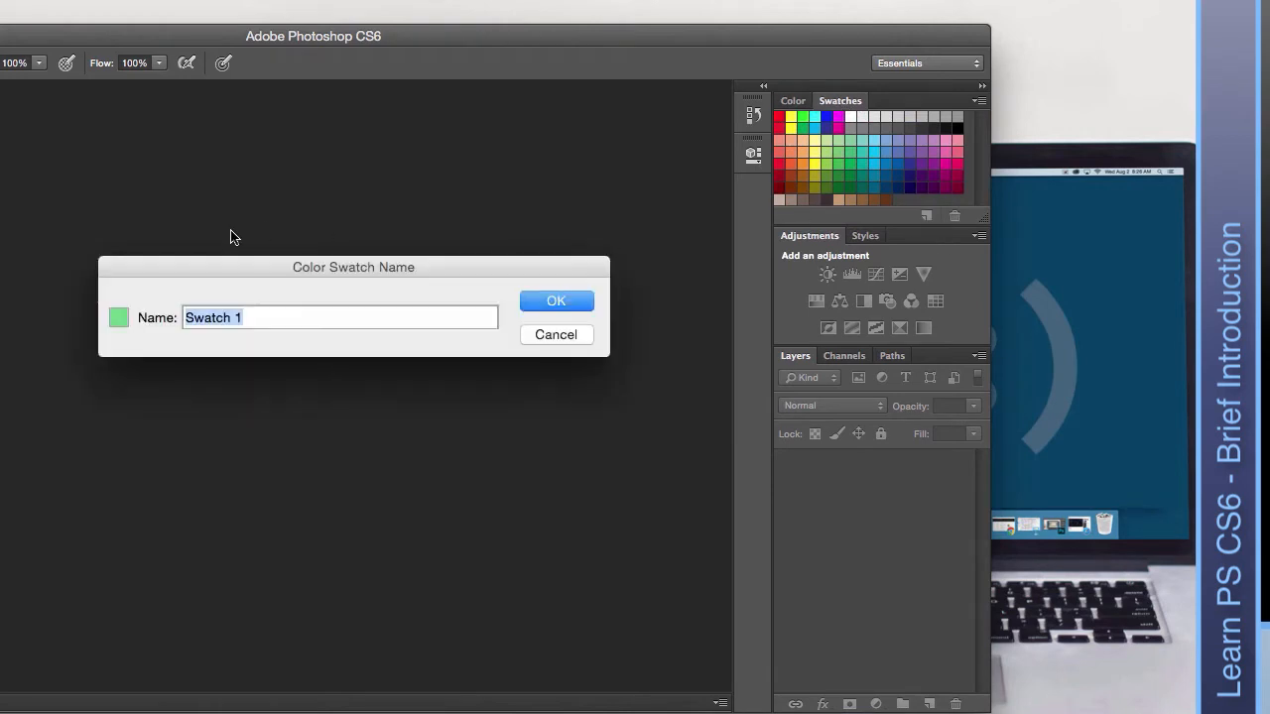
left_click(555, 335)
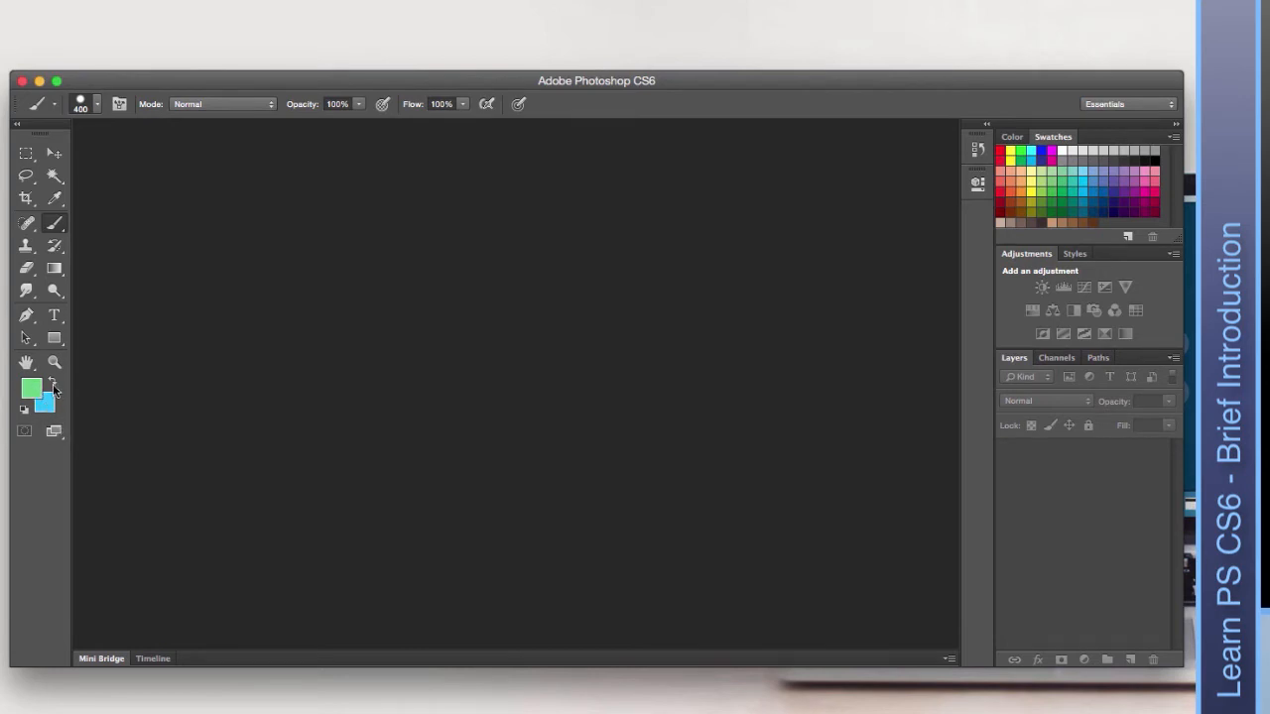
left_click(52, 383)
left_click(52, 383)
left_click(32, 388)
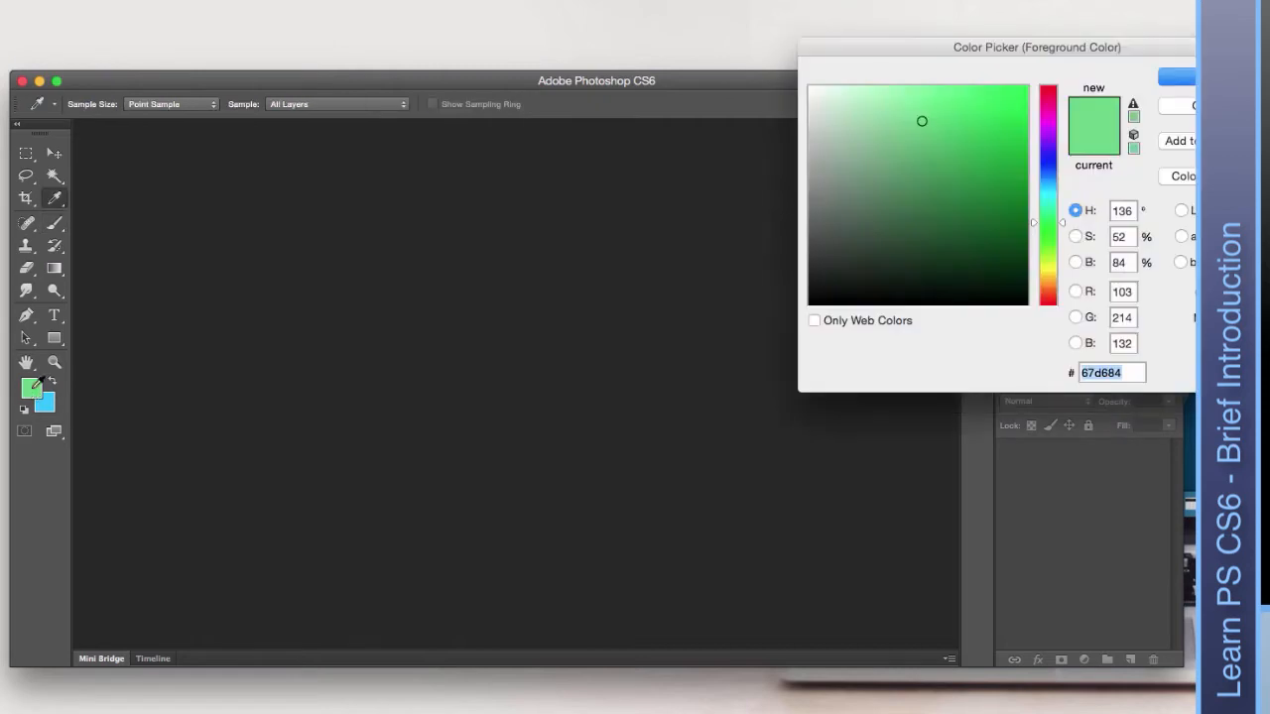
mouse_move(908, 189)
left_mouse_down()
mouse_move(969, 188)
mouse_move(944, 120)
left_mouse_up()
key("Return")
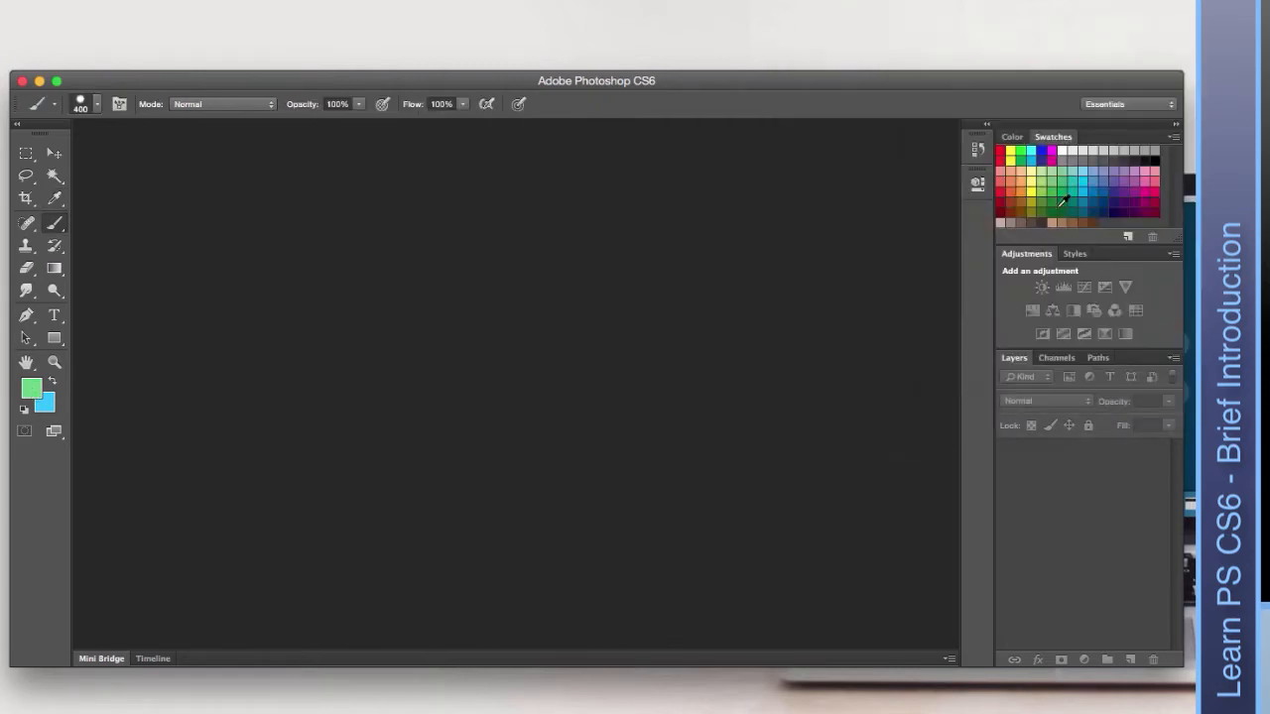
left_click(1012, 139)
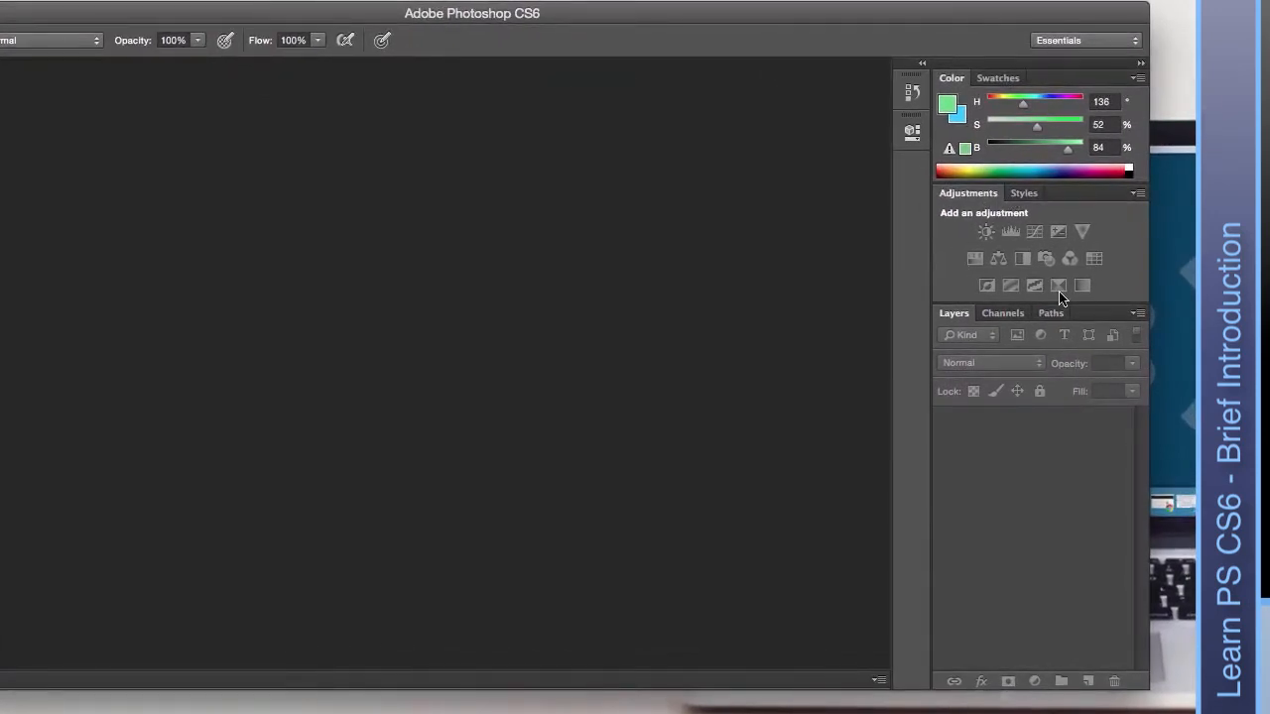
Browse the Styles, Adjustments, Channels and Paths tabs, returning to the Layers list.
left_click(1024, 193)
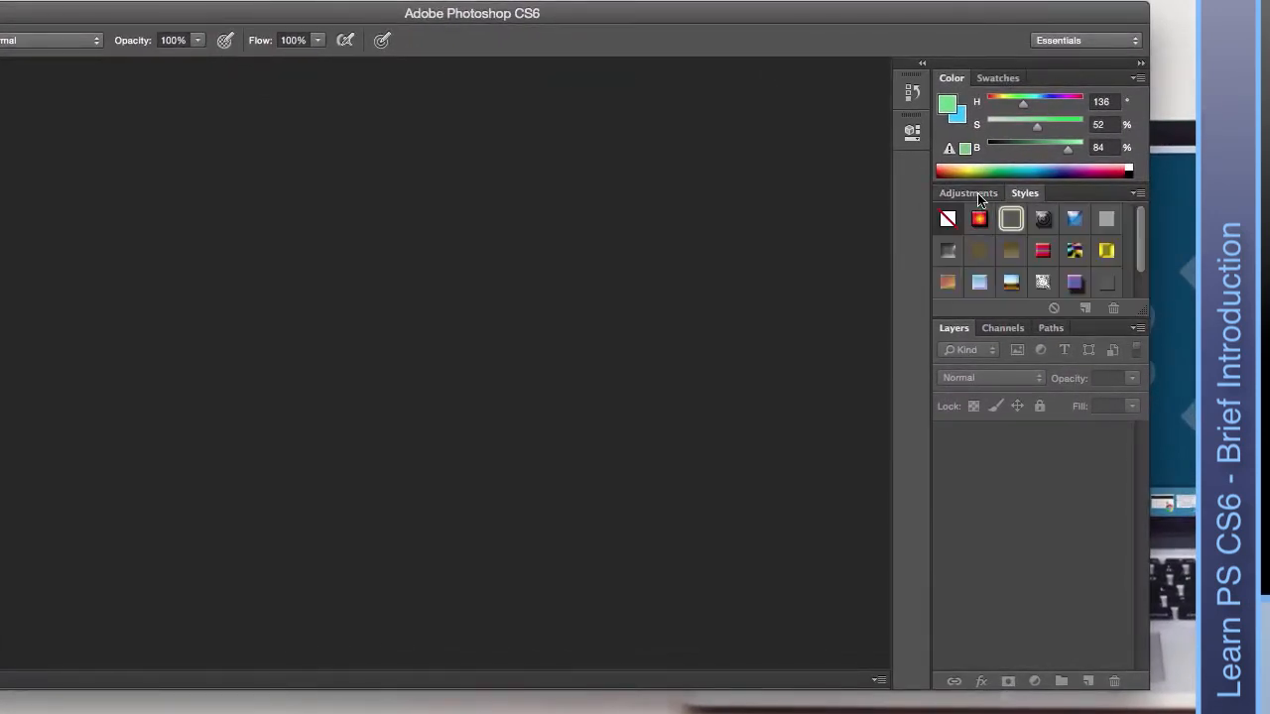
left_click(977, 196)
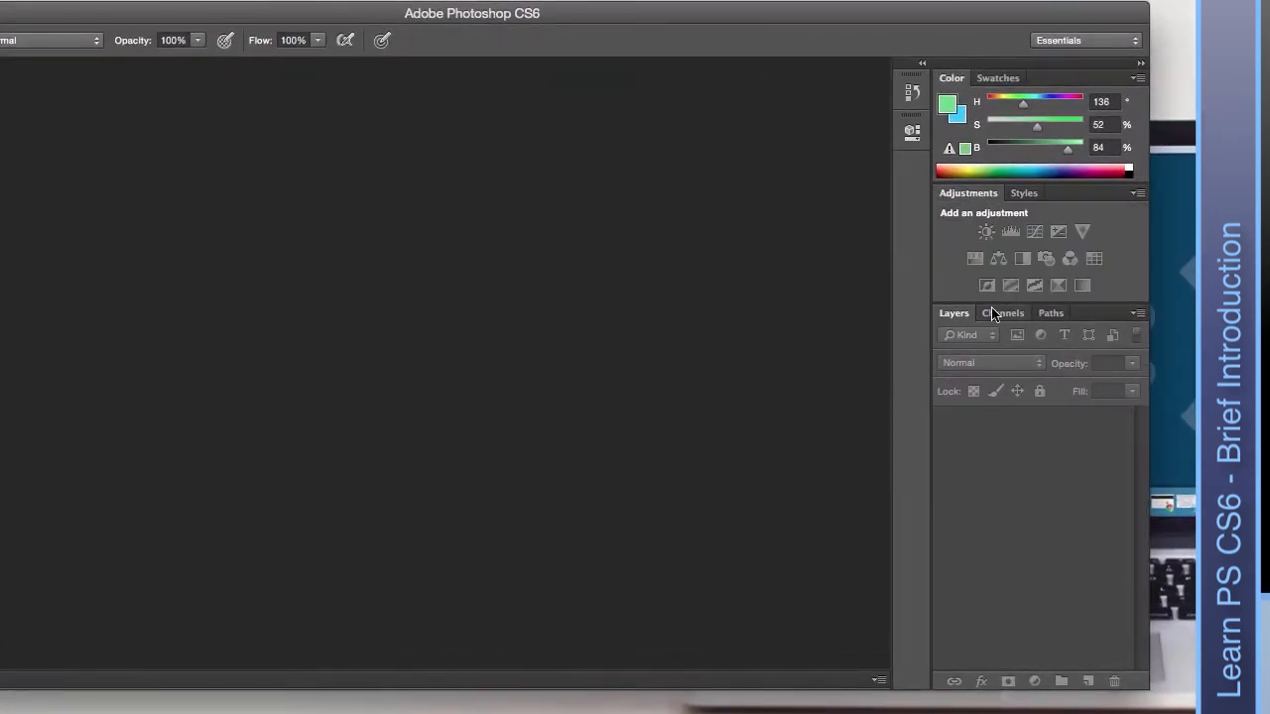
left_click(993, 313)
left_click(1049, 313)
left_click(951, 315)
Open and close the History panel, then the Properties panel.
left_click(911, 94)
left_click(910, 94)
left_click(911, 132)
left_click(912, 132)
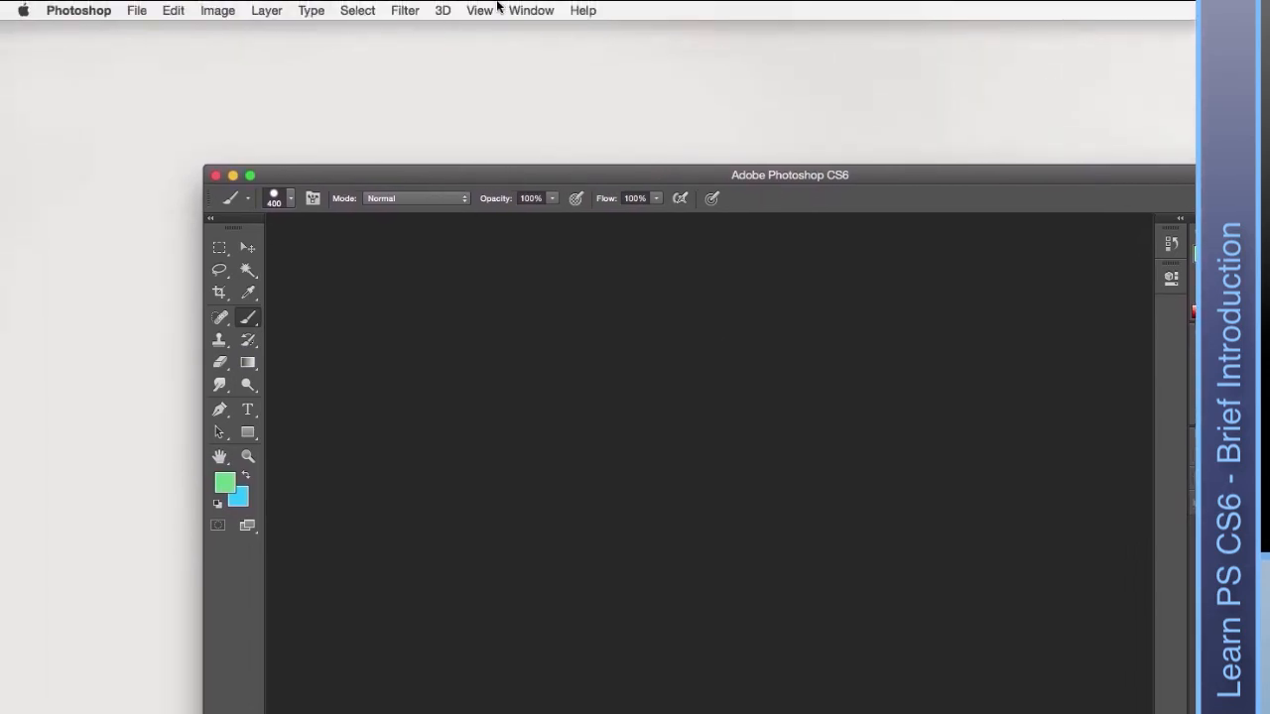
Hide the Layers panel from the Window menu, then show it again.
left_click(92, 10)
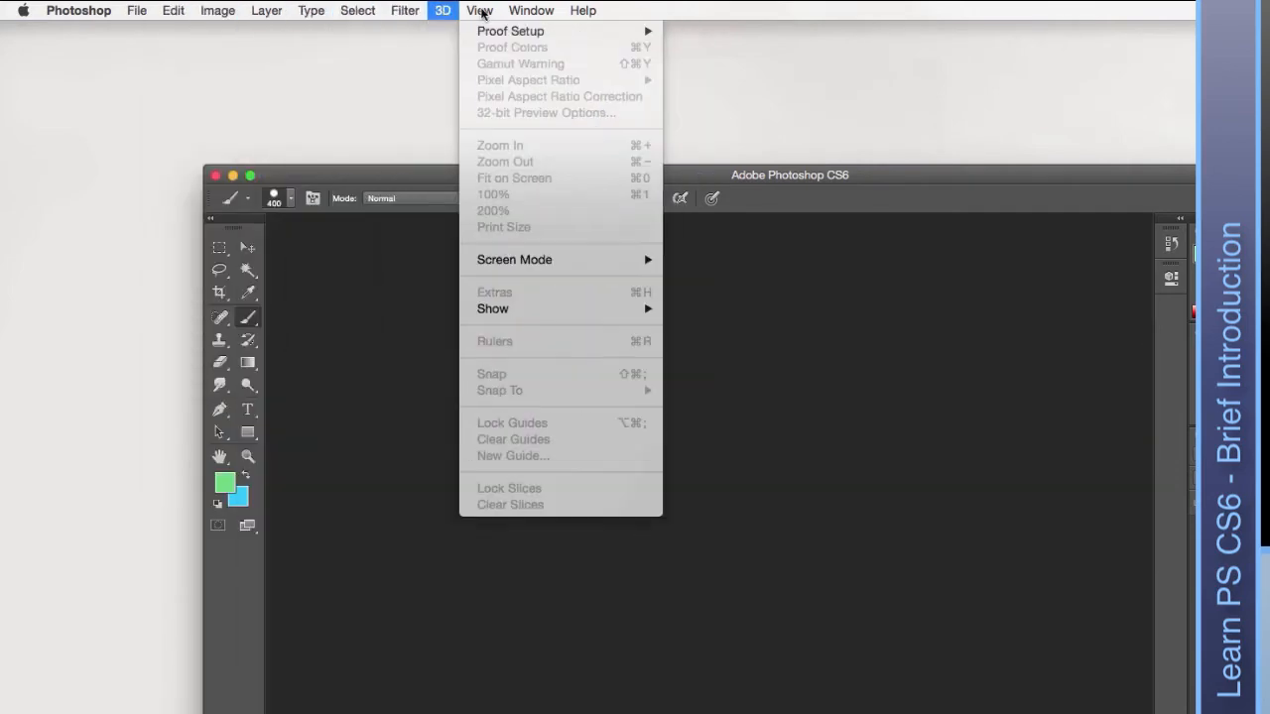
mouse_move(510, 12)
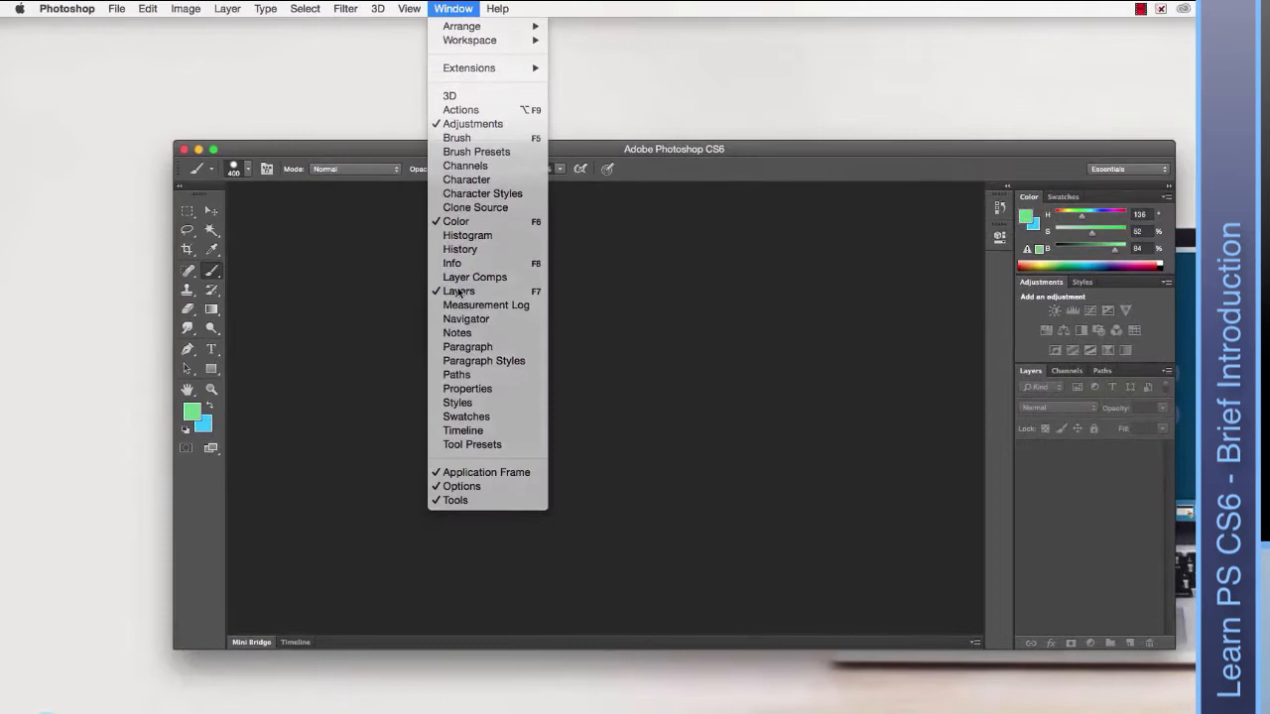
left_click(459, 291)
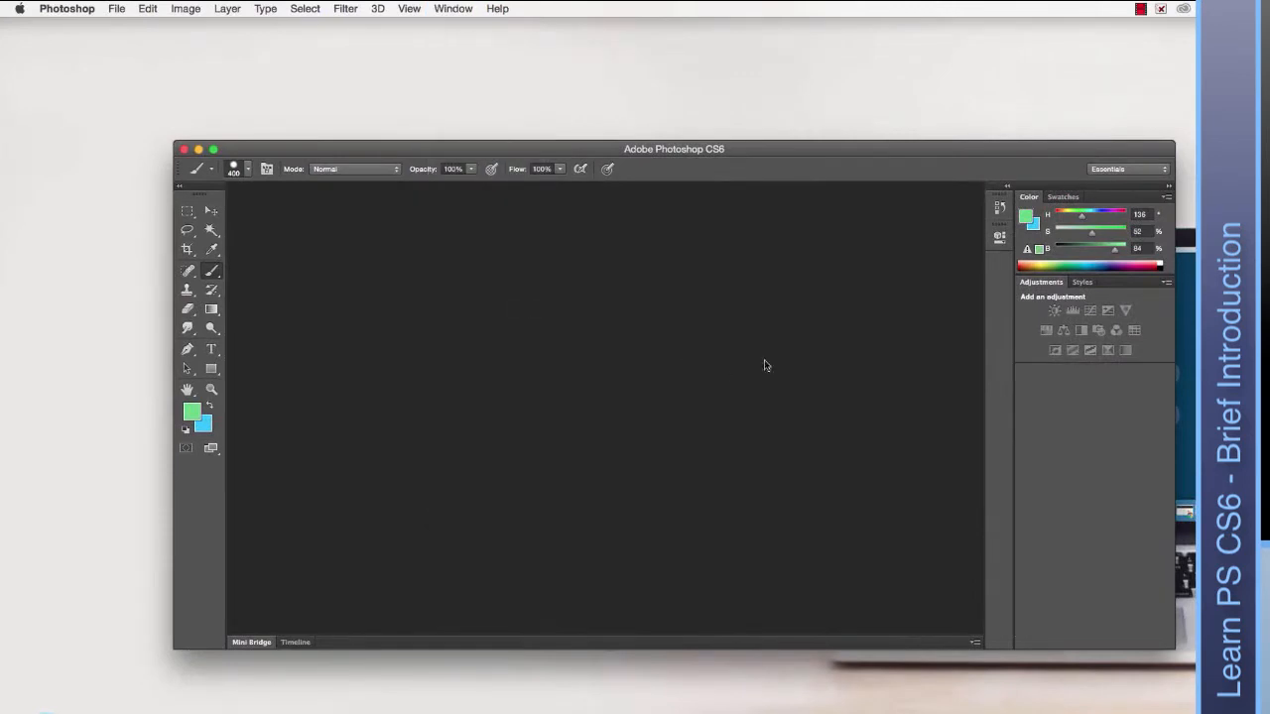
left_click(447, 8)
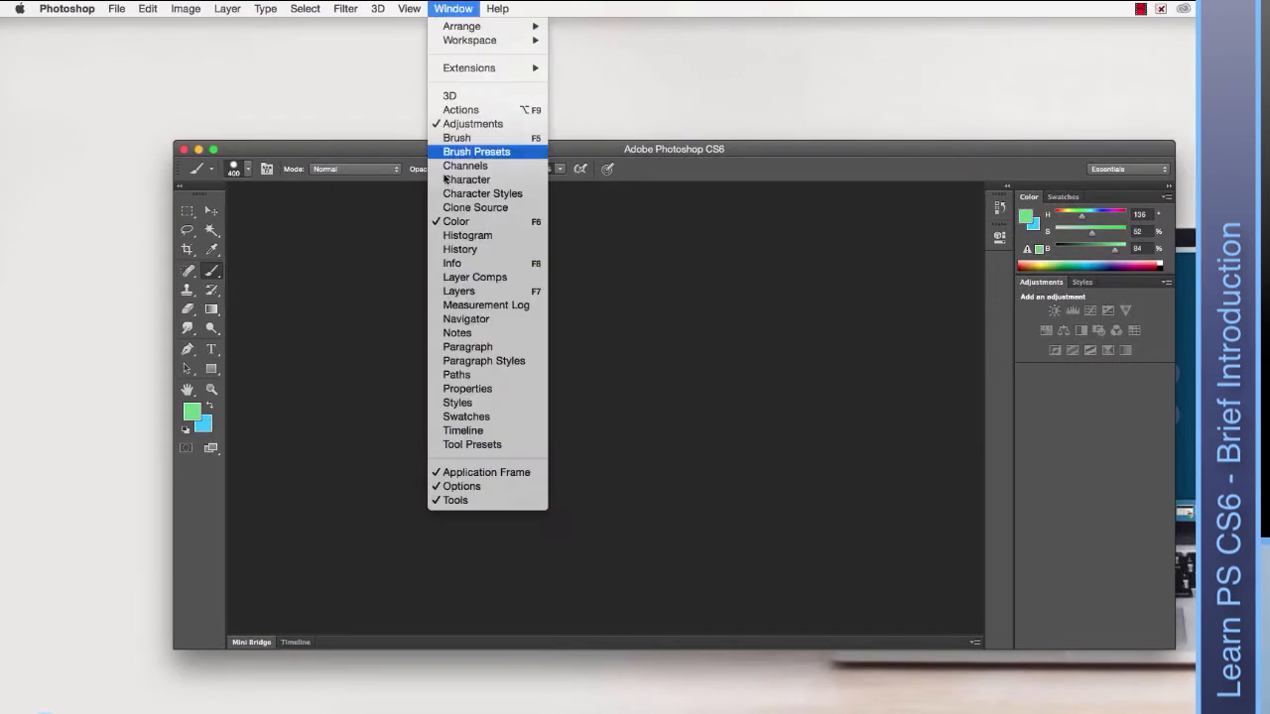
left_click(473, 291)
Show the Layer Comps, Measurement Log and Navigator panels.
left_click(453, 8)
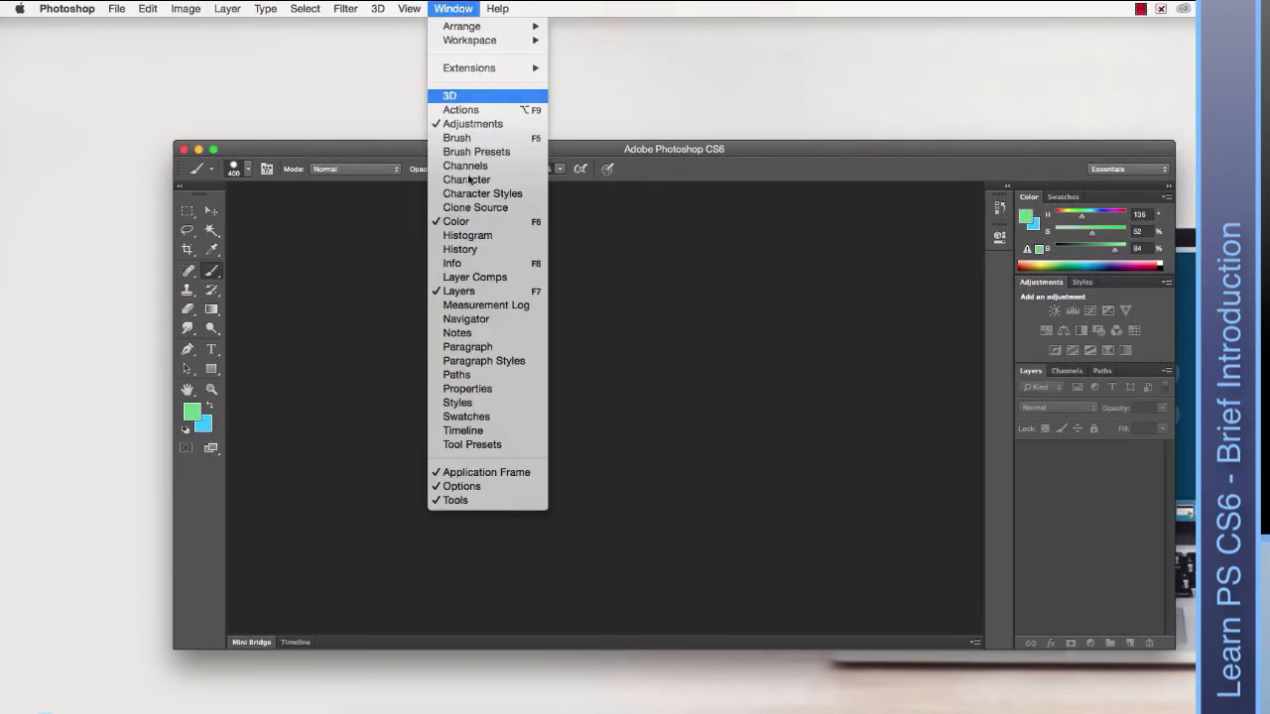
left_click(484, 285)
left_click(453, 8)
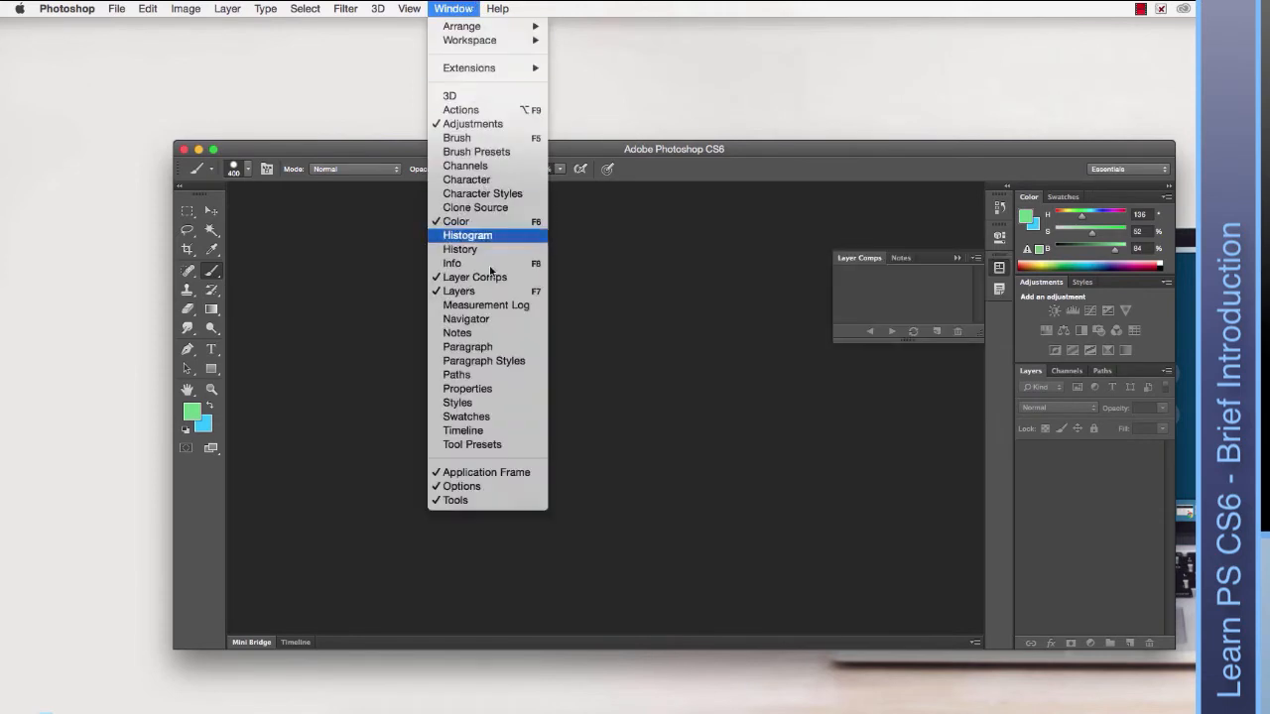
left_click(493, 310)
left_click(453, 8)
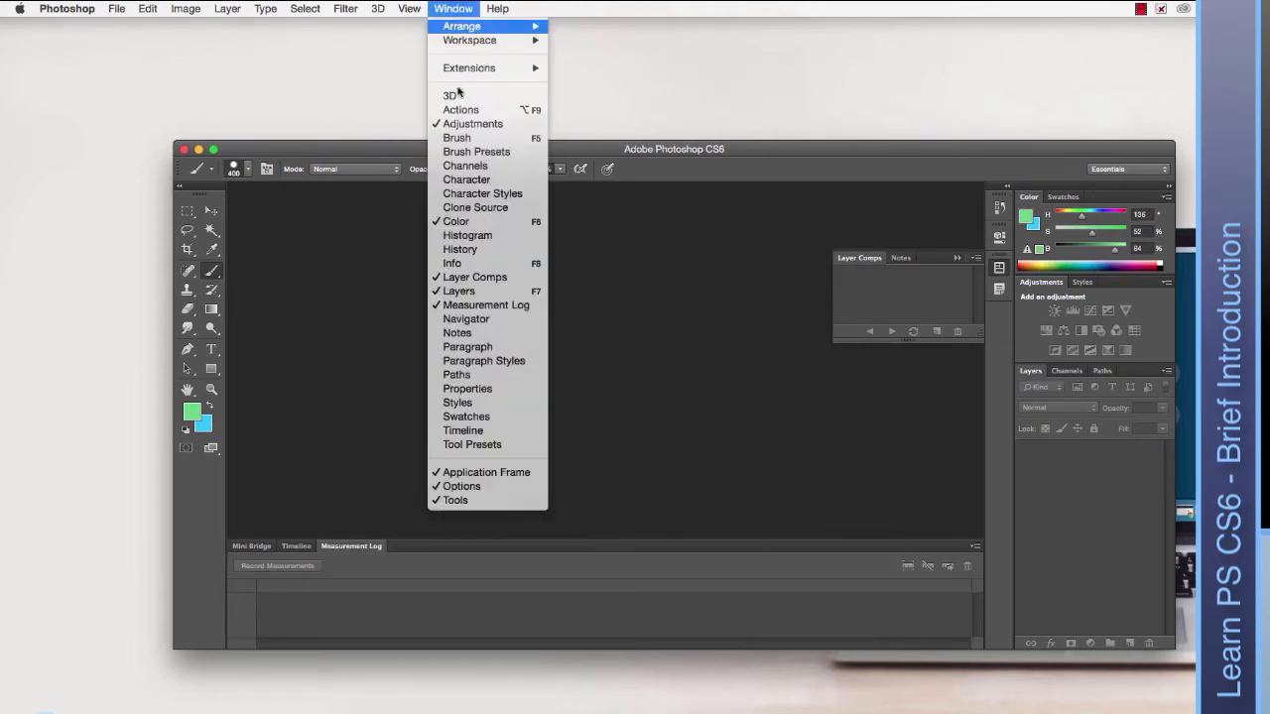
left_click(486, 323)
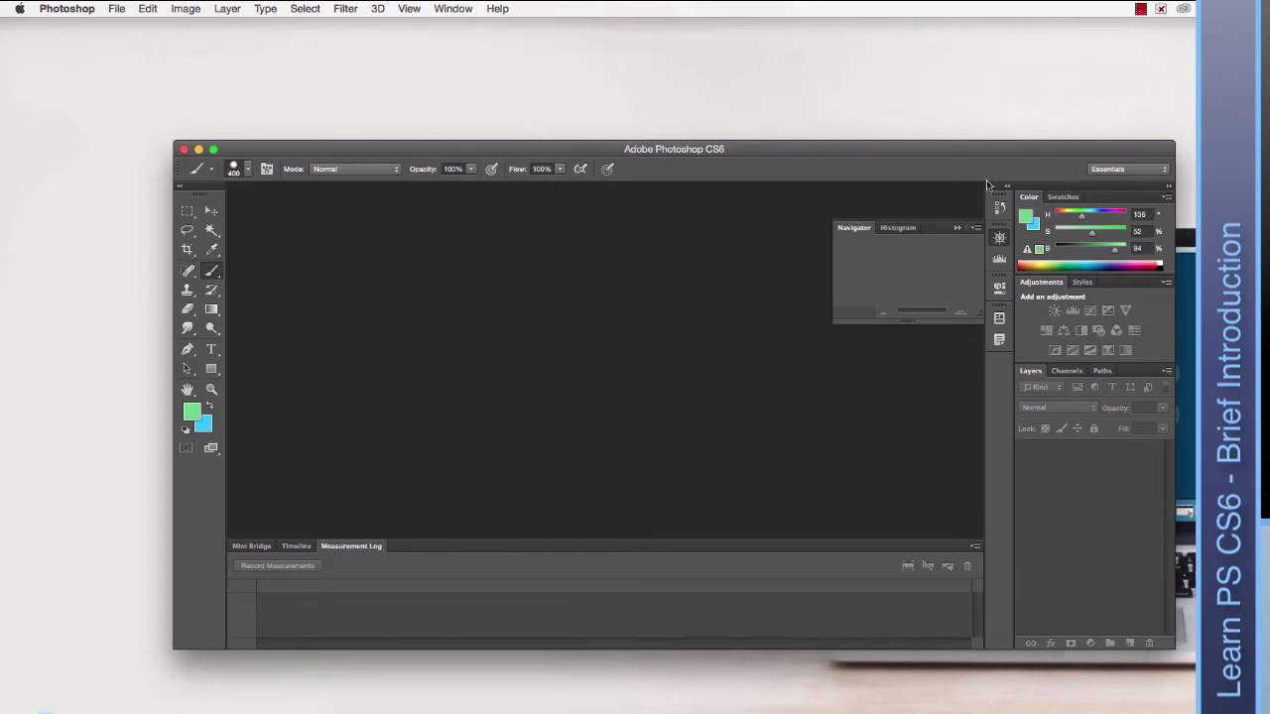
Reset the Essentials workspace to its default layout via Window > Workspace.
left_click(1141, 170)
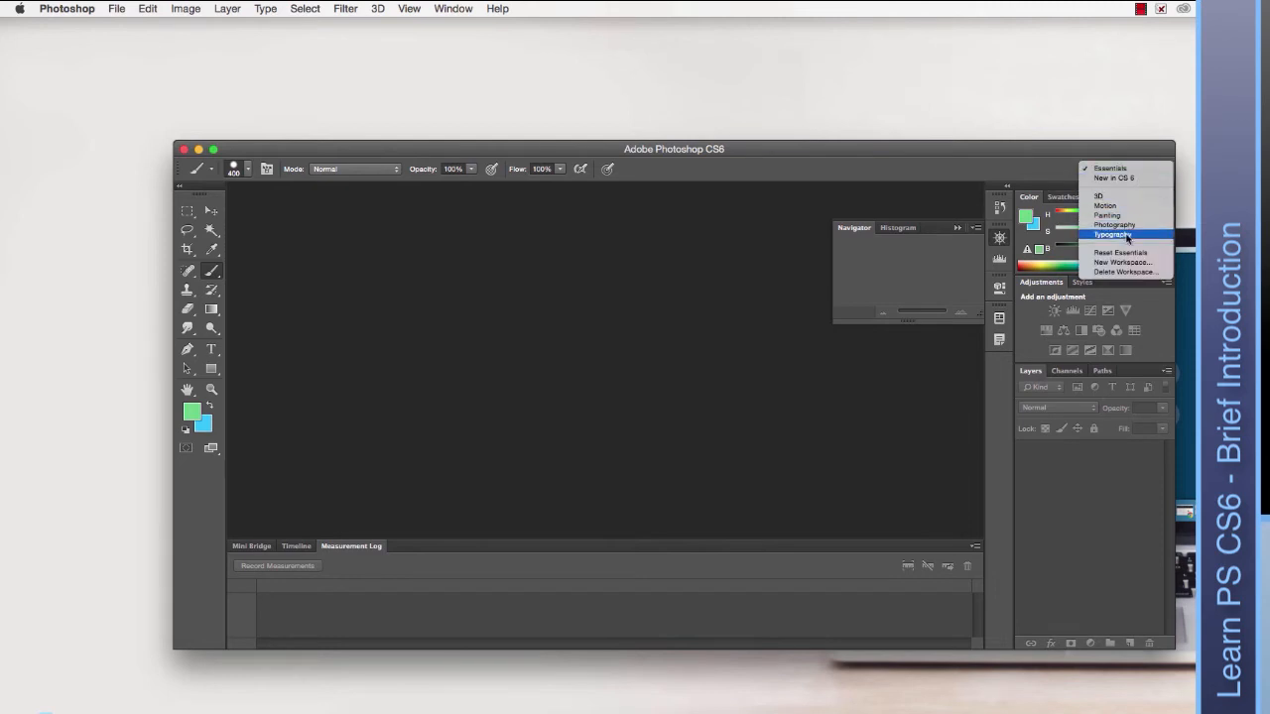
left_click(934, 161)
left_click(452, 8)
mouse_move(461, 30)
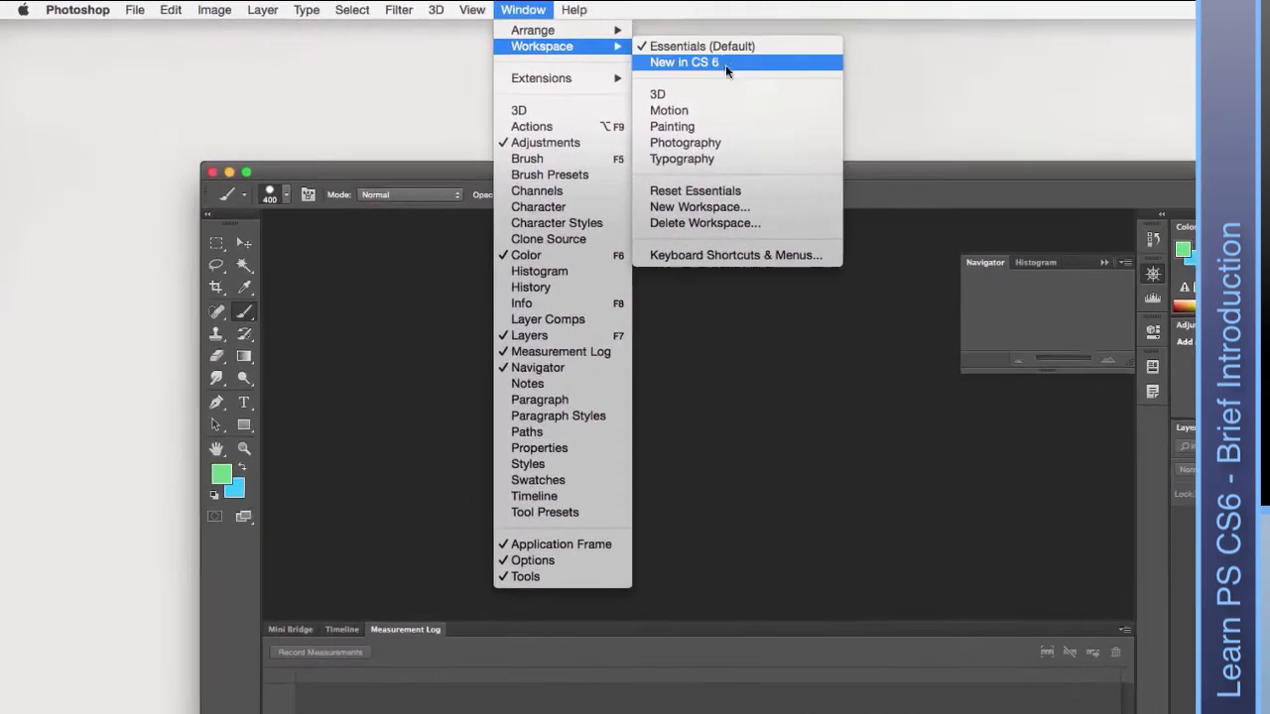
left_click(602, 166)
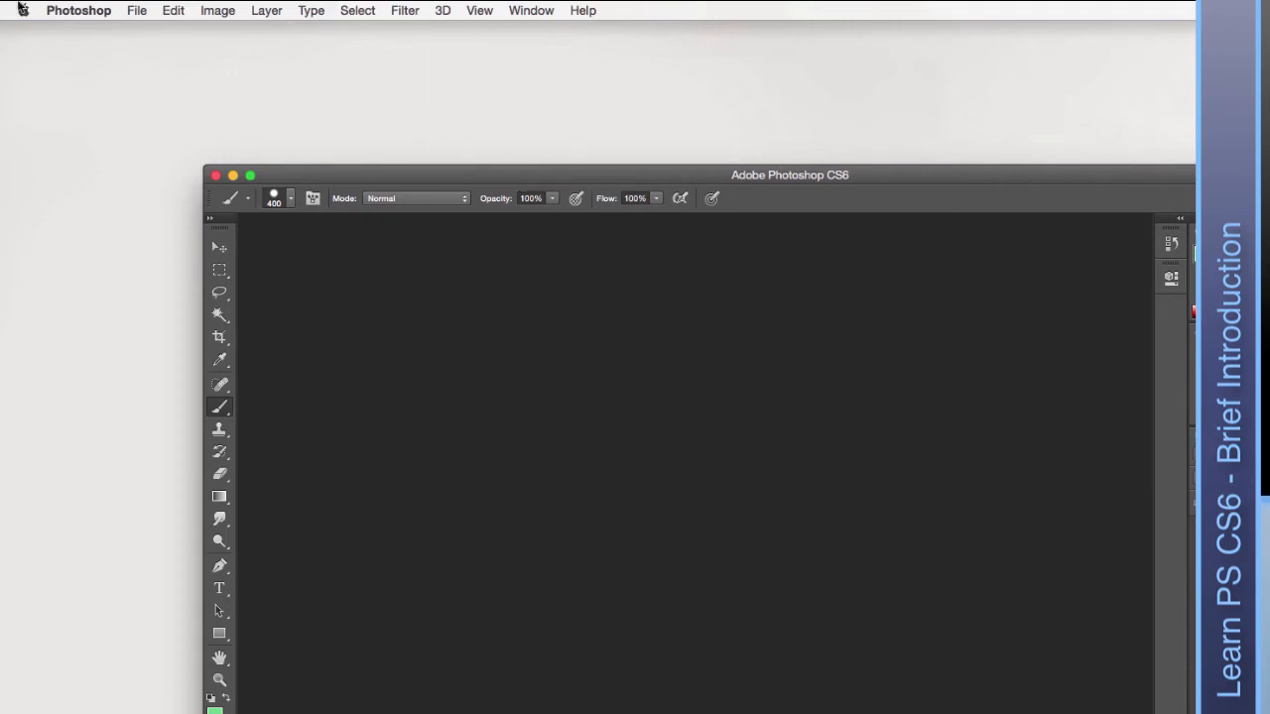
Start a new document with File > New, leaving the size at A6.
left_click(134, 10)
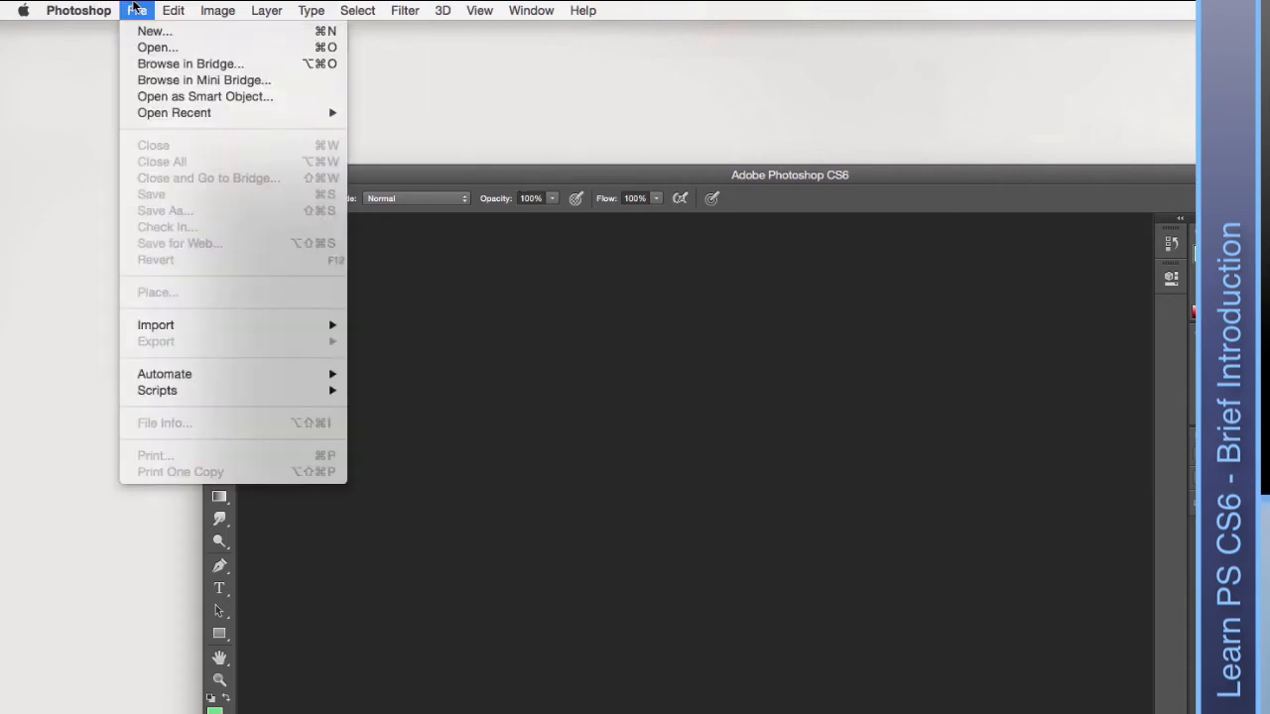
left_click(179, 37)
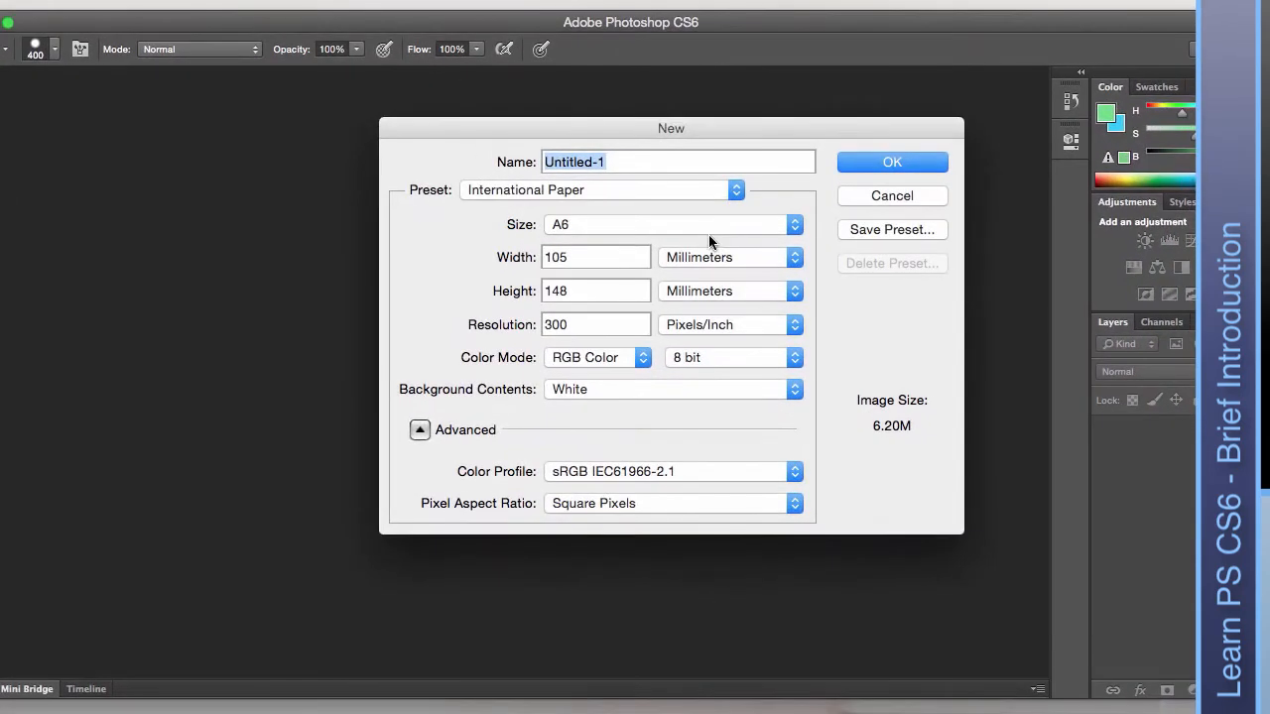
left_click(706, 222)
left_click(492, 218)
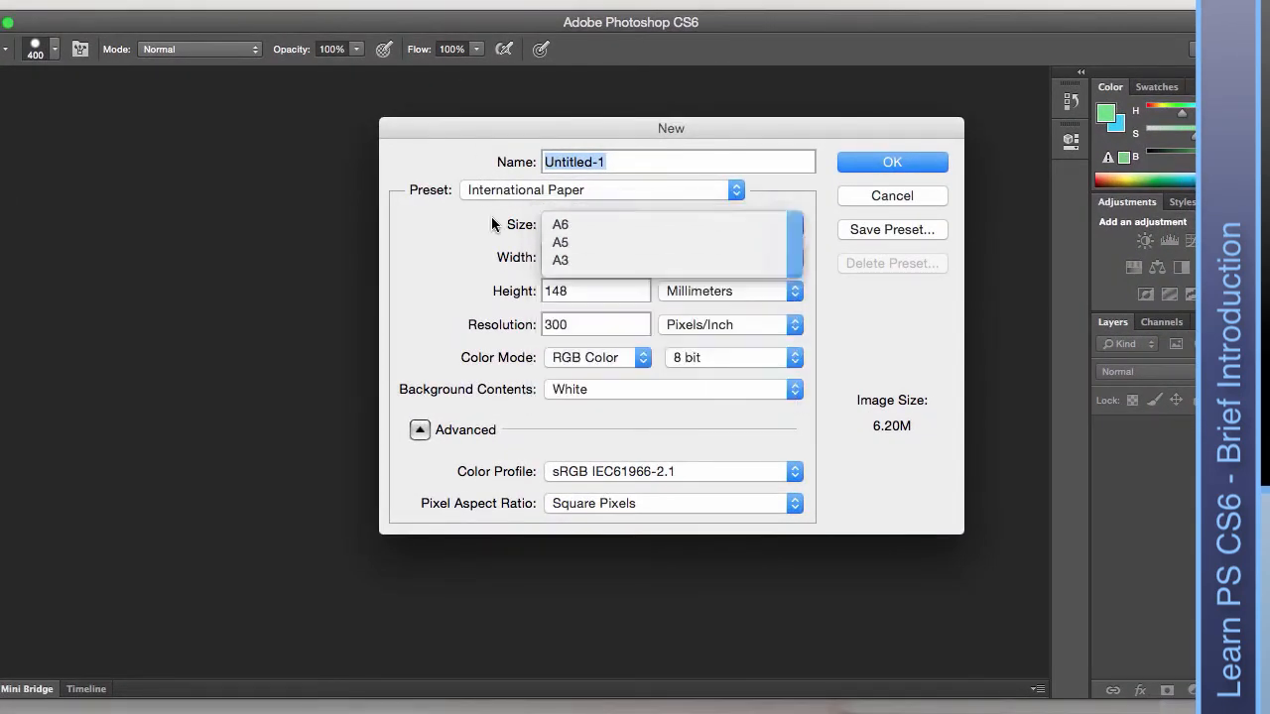
Try the U.S. Paper, Photo and Web presets, settling on U.S. Paper Letter, 8.5 × 11 inches.
left_click(564, 190)
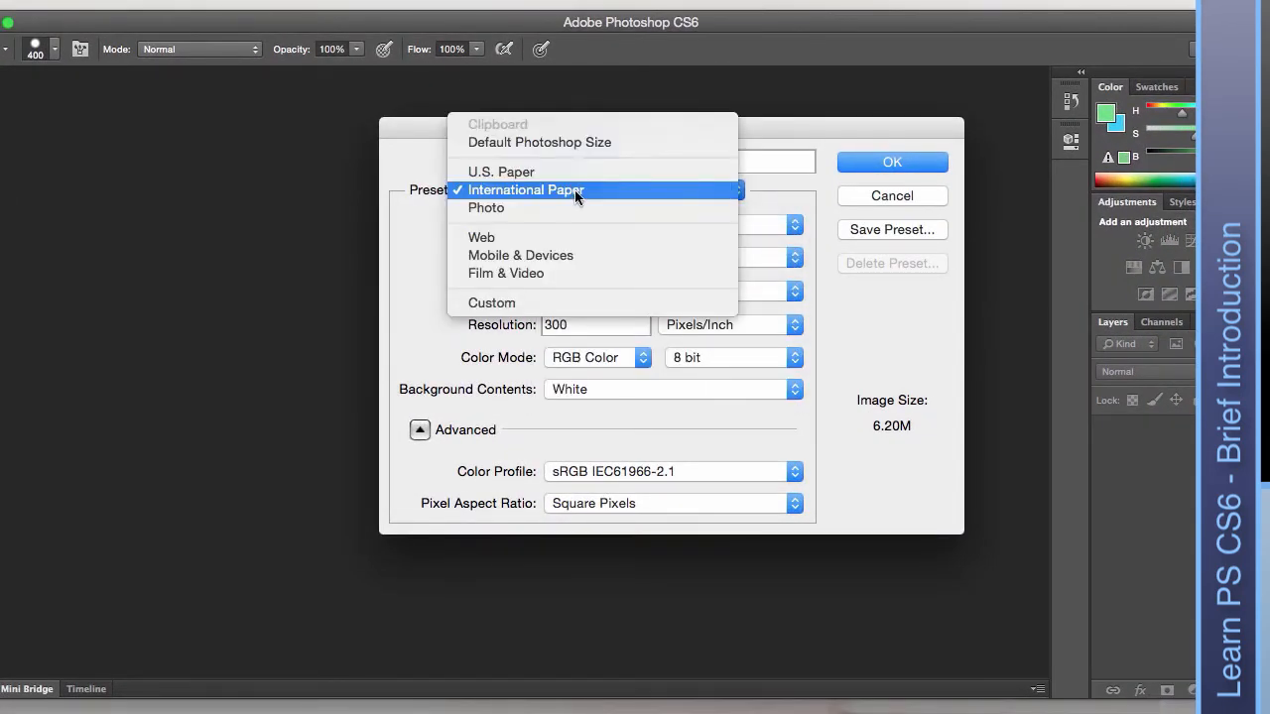
left_click(564, 170)
left_click(578, 190)
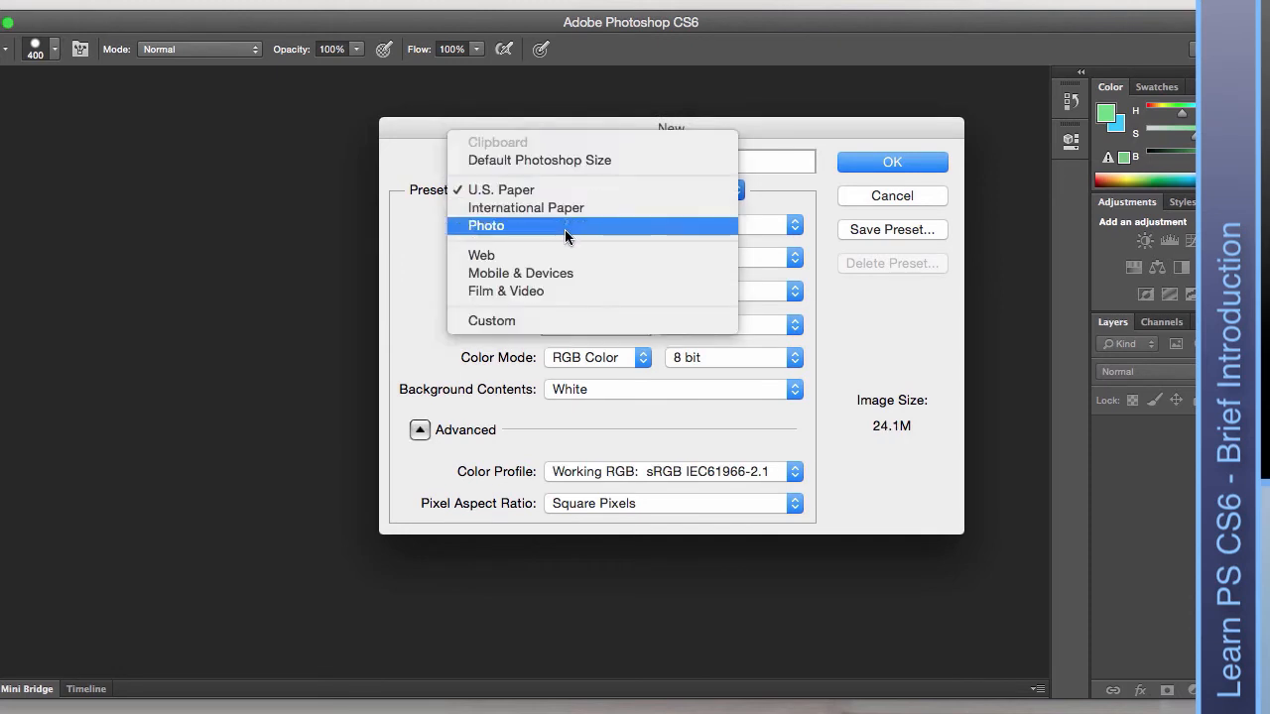
left_click(566, 225)
left_click(582, 192)
left_click(568, 223)
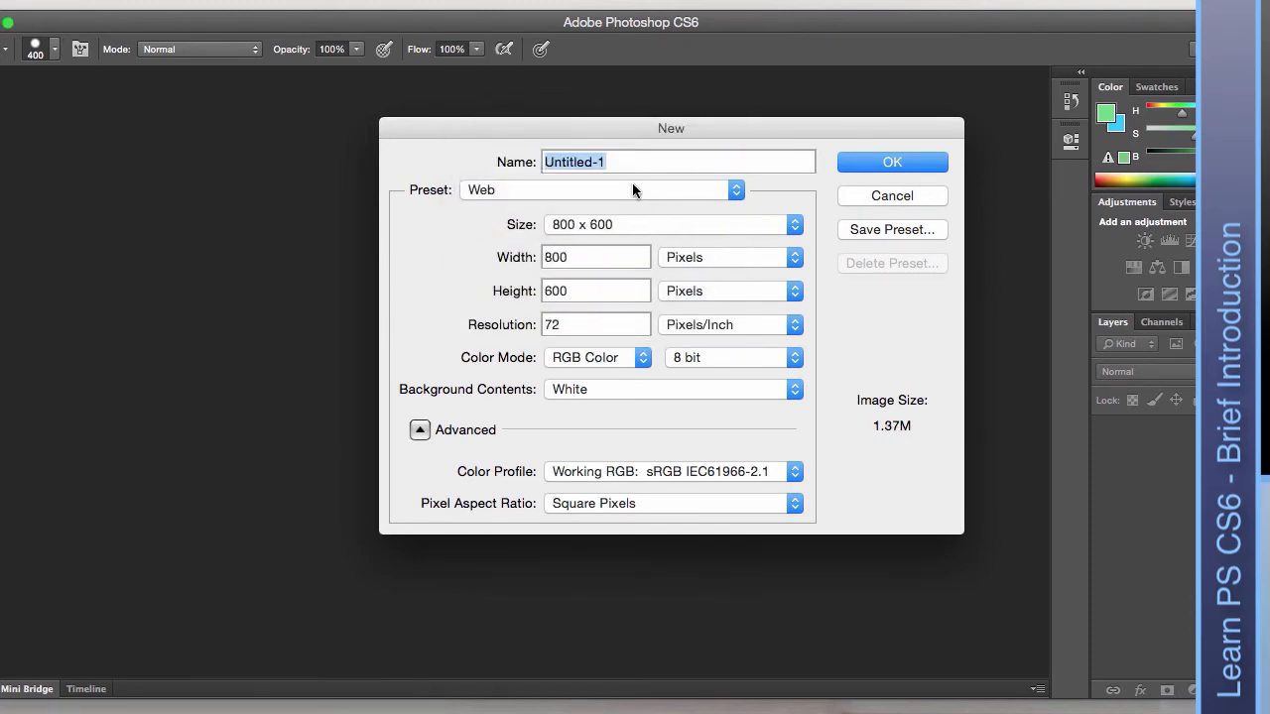
left_click(631, 185)
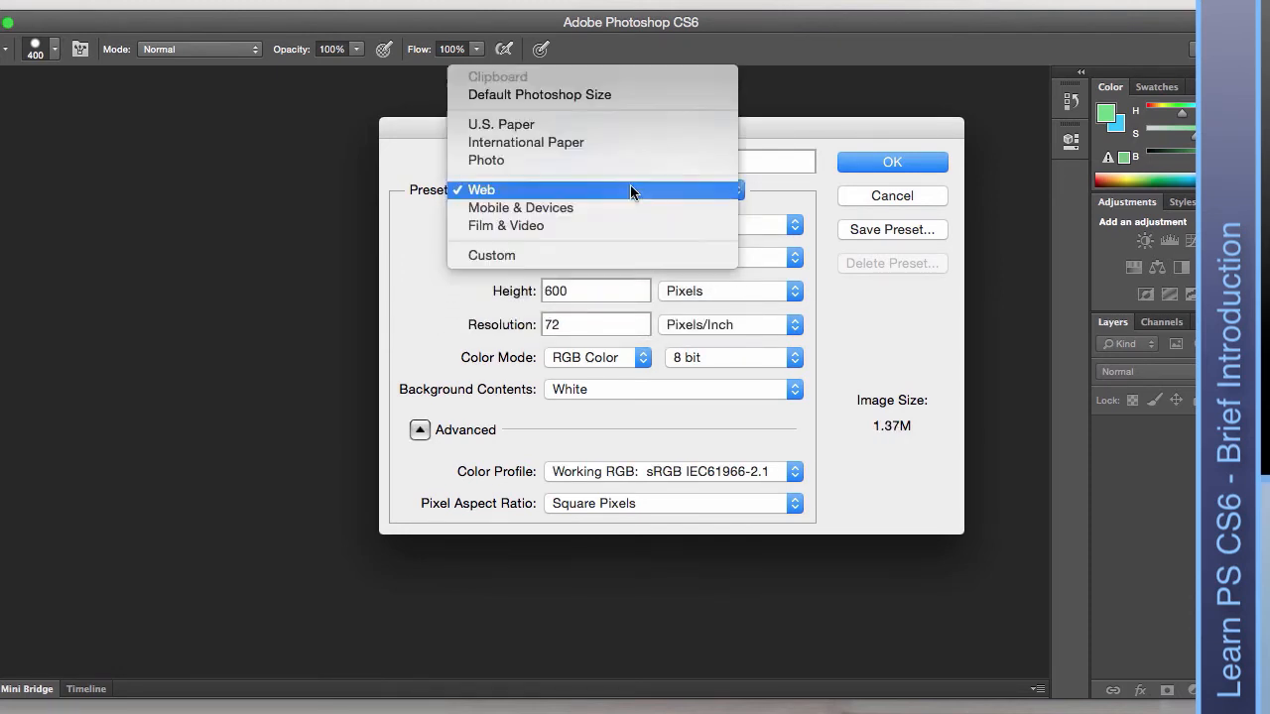
left_click(589, 123)
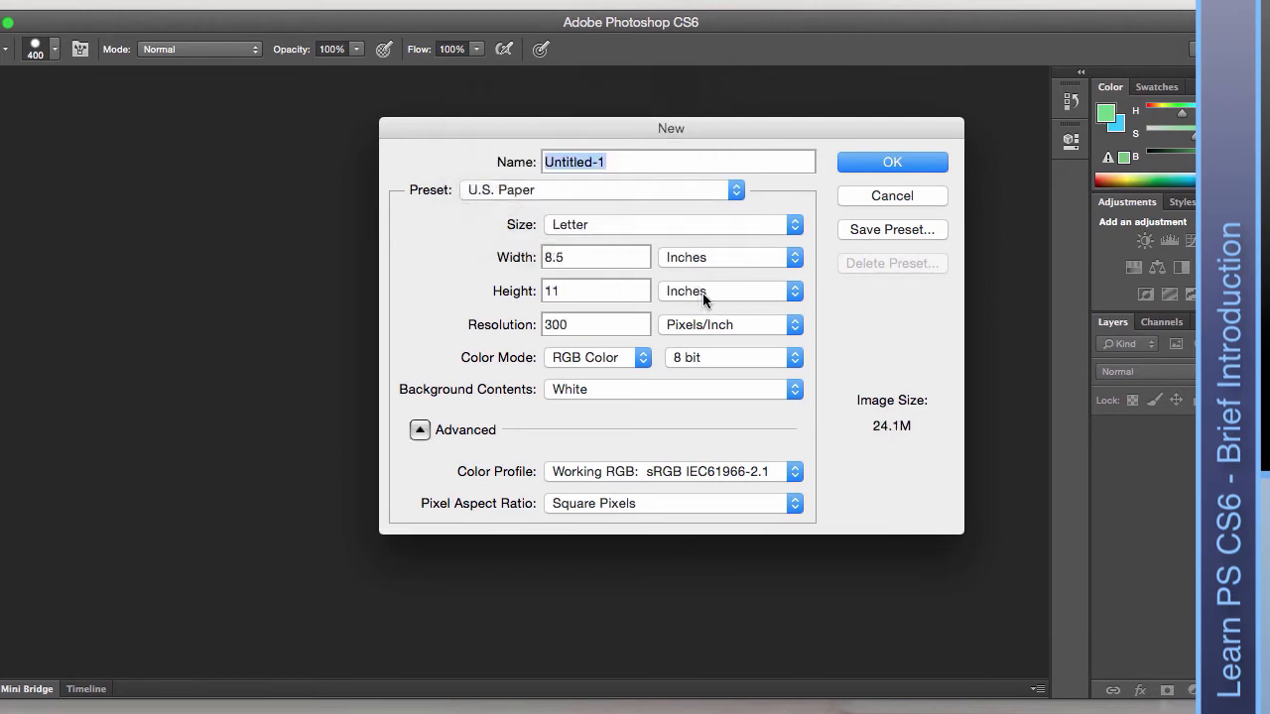
left_click(577, 256)
left_click(584, 291)
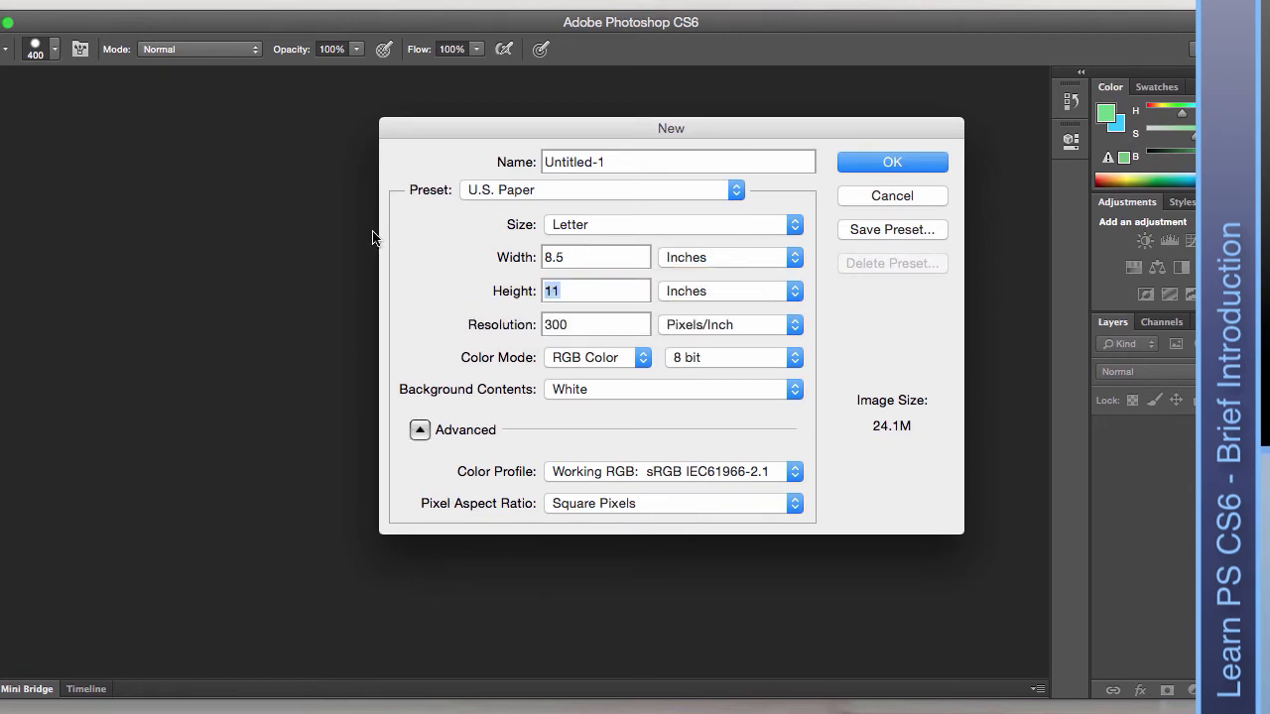
Create a landscape document 11 × 8.5 inches at 300 pixels/inch, keeping inches as units.
double_click(548, 258)
type("11")
type("8.5")
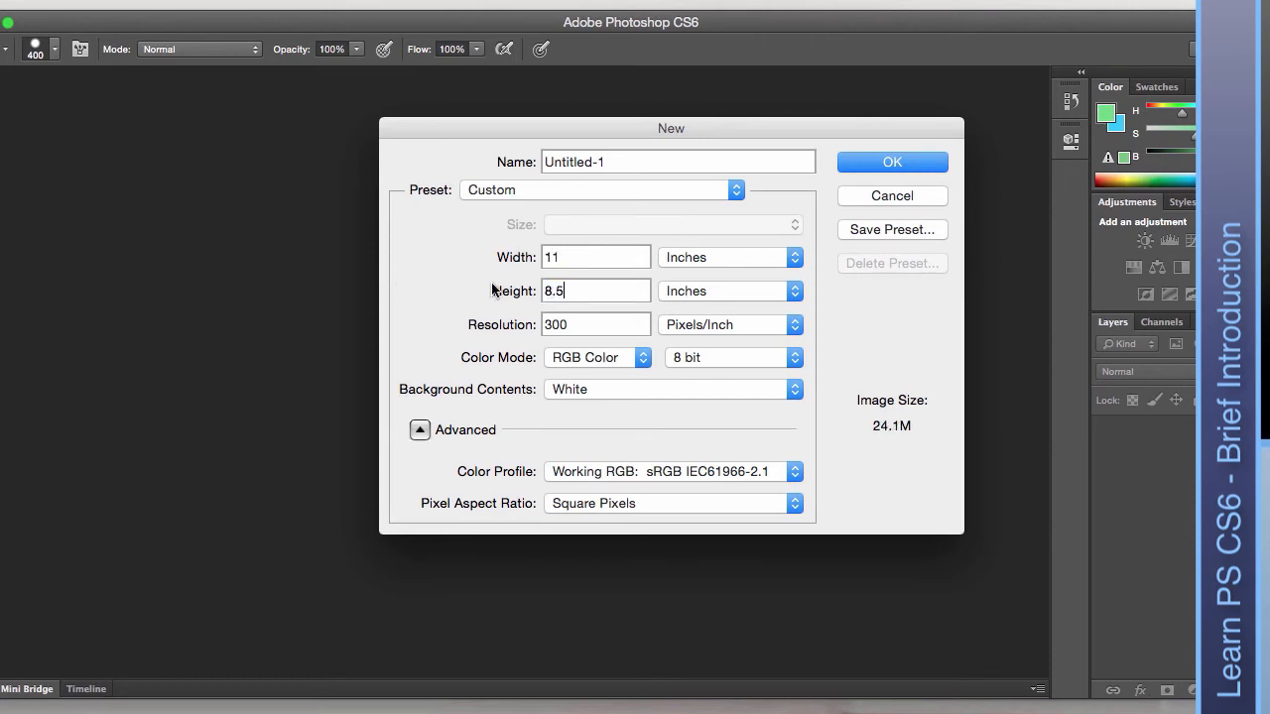
left_click(563, 257)
double_click(579, 324)
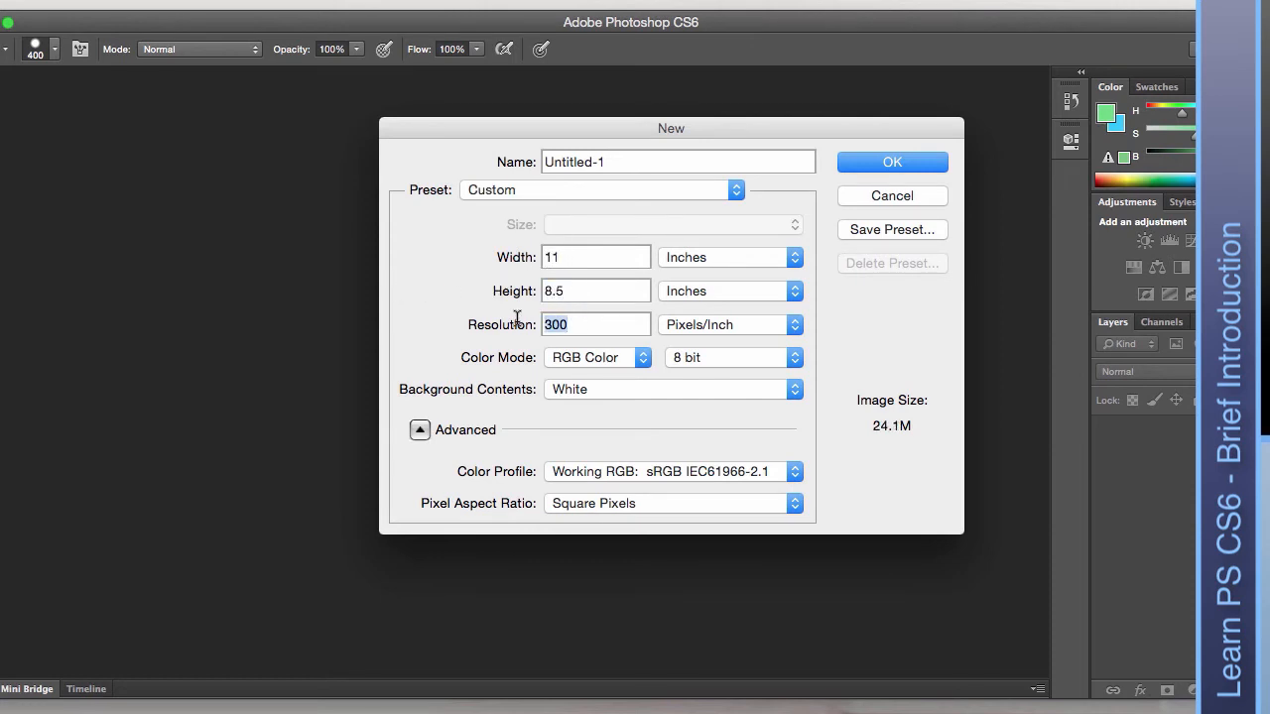
left_click(584, 254)
left_click(797, 259)
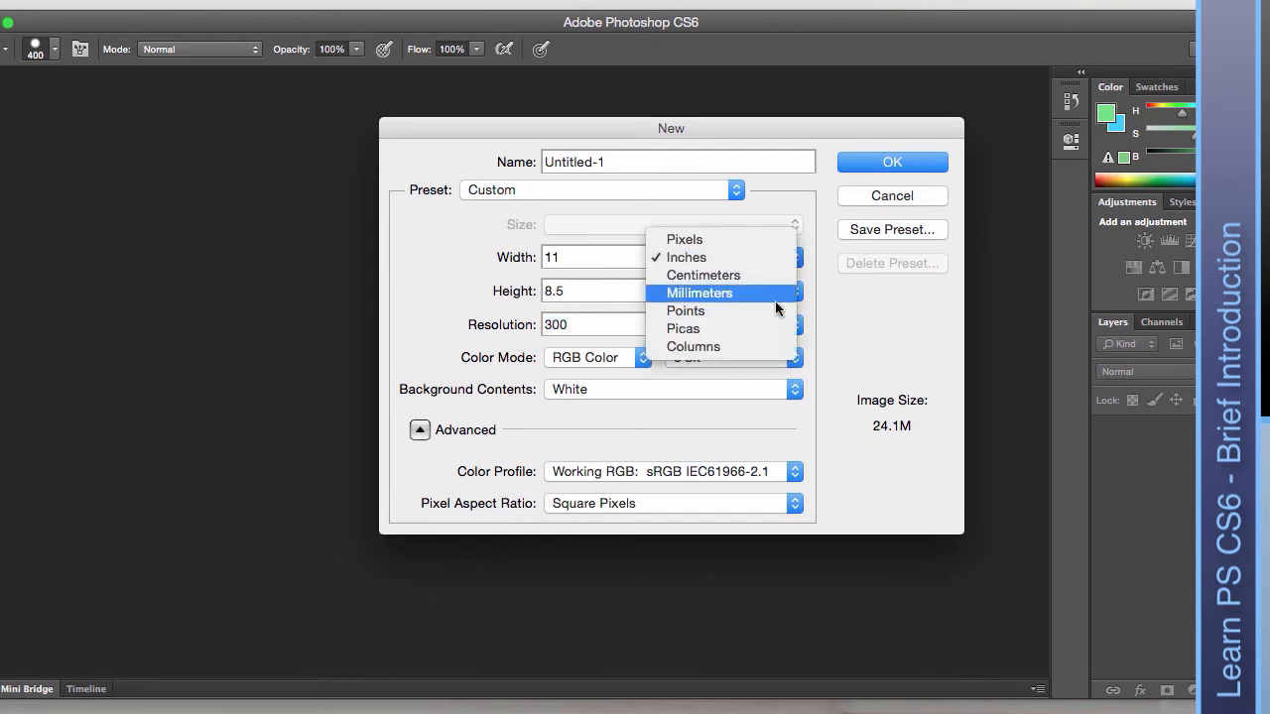
left_click(793, 193)
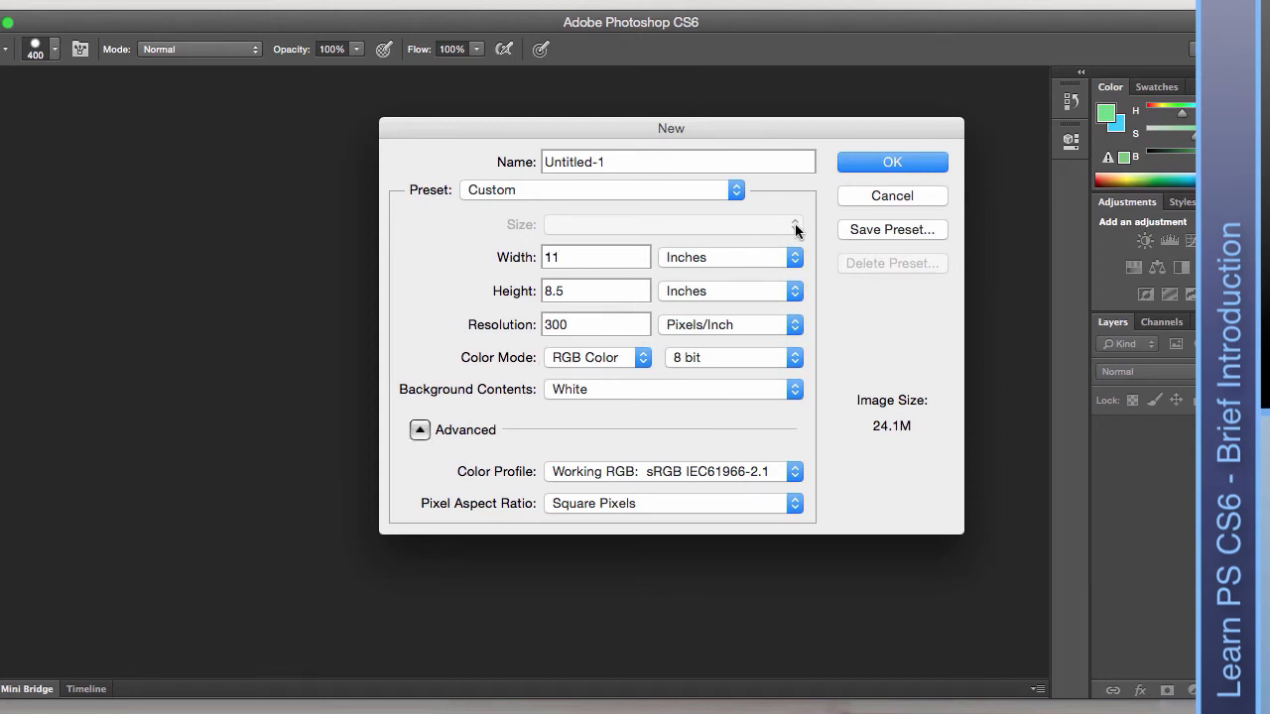
left_click(891, 165)
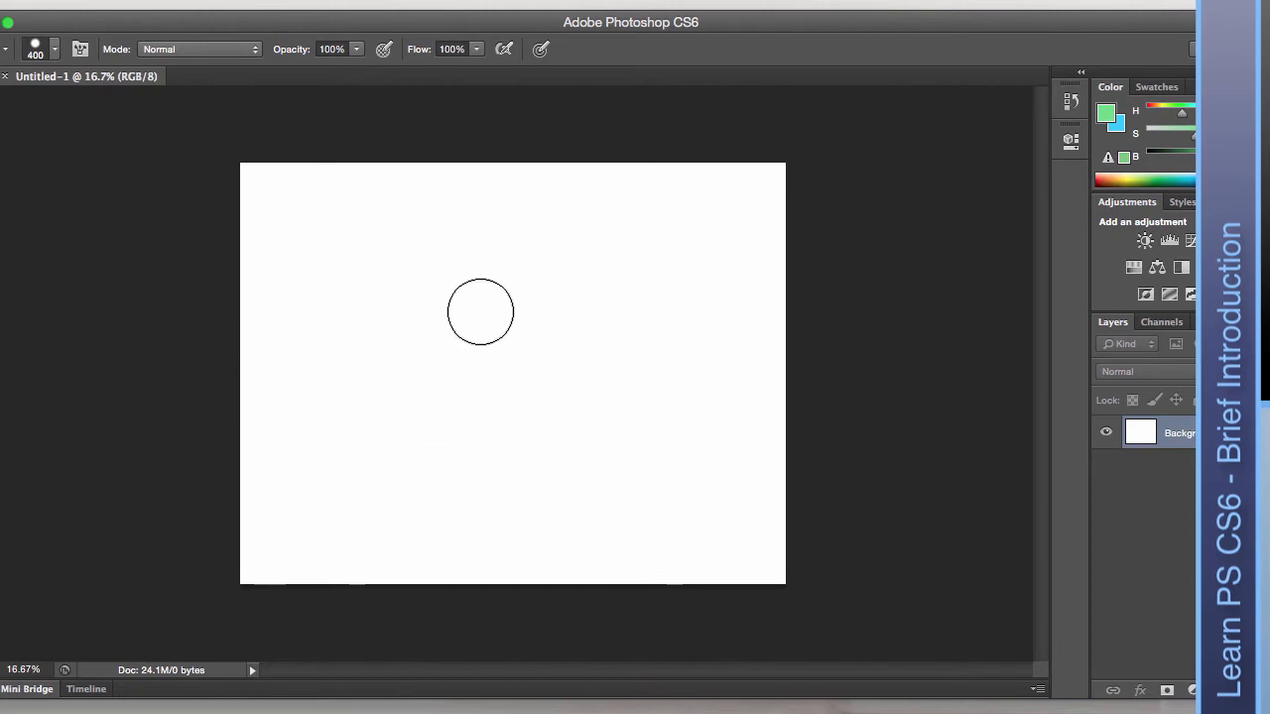
Paint a green wavy stroke, lower brush hardness, and paint a soft blue stroke over it.
mouse_move(452, 302)
left_mouse_down()
mouse_move(381, 320)
mouse_move(406, 374)
mouse_move(493, 423)
mouse_move(564, 392)
mouse_move(629, 389)
mouse_move(655, 343)
left_mouse_up()
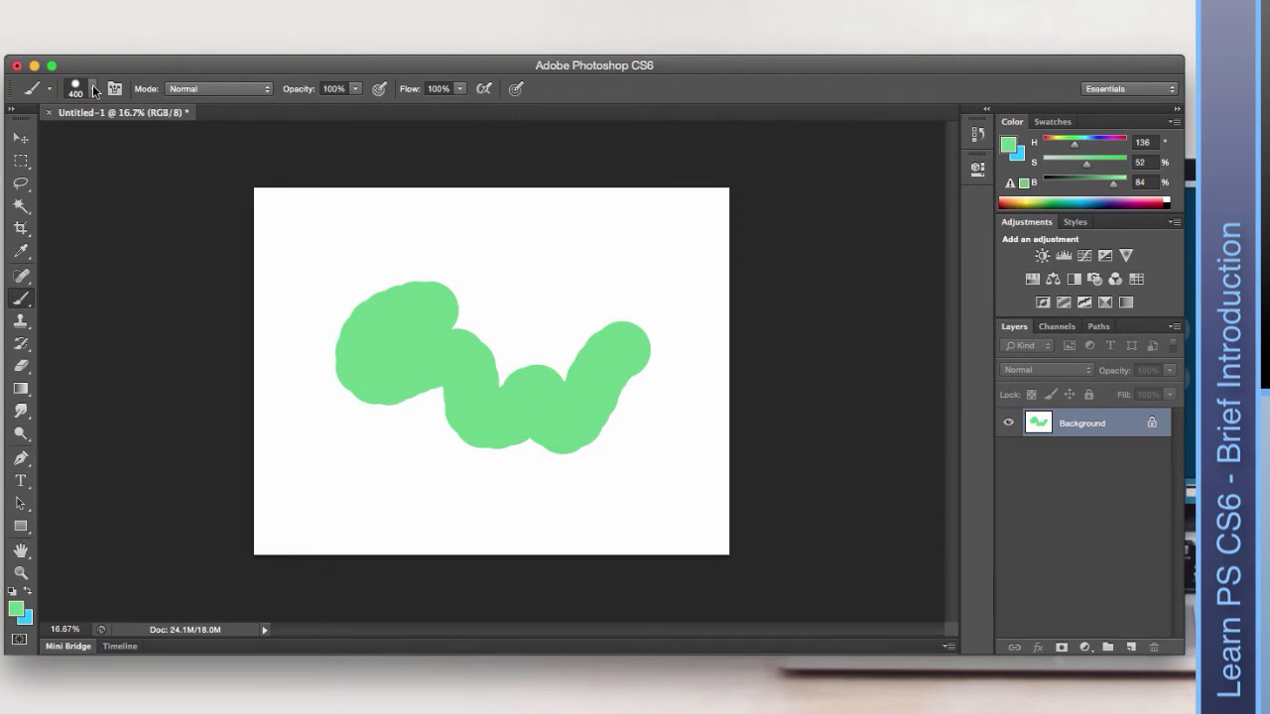
left_click(94, 89)
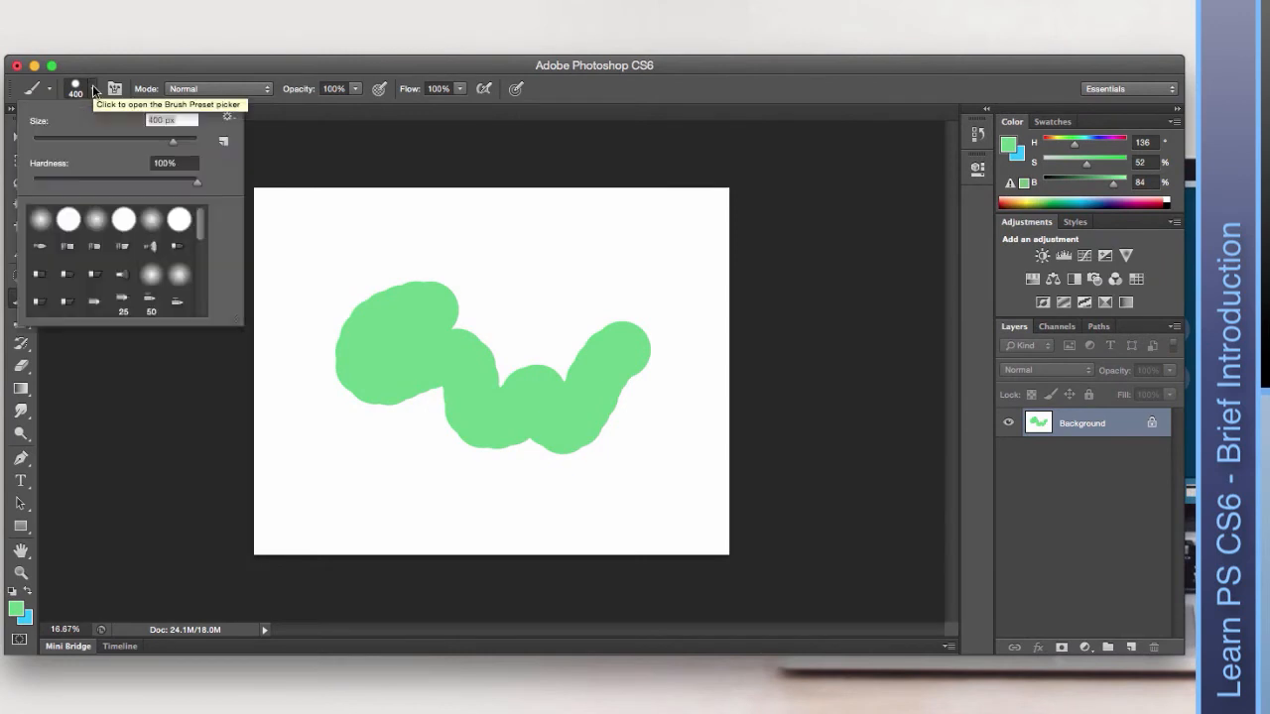
left_click_drag(106, 185, 136, 183)
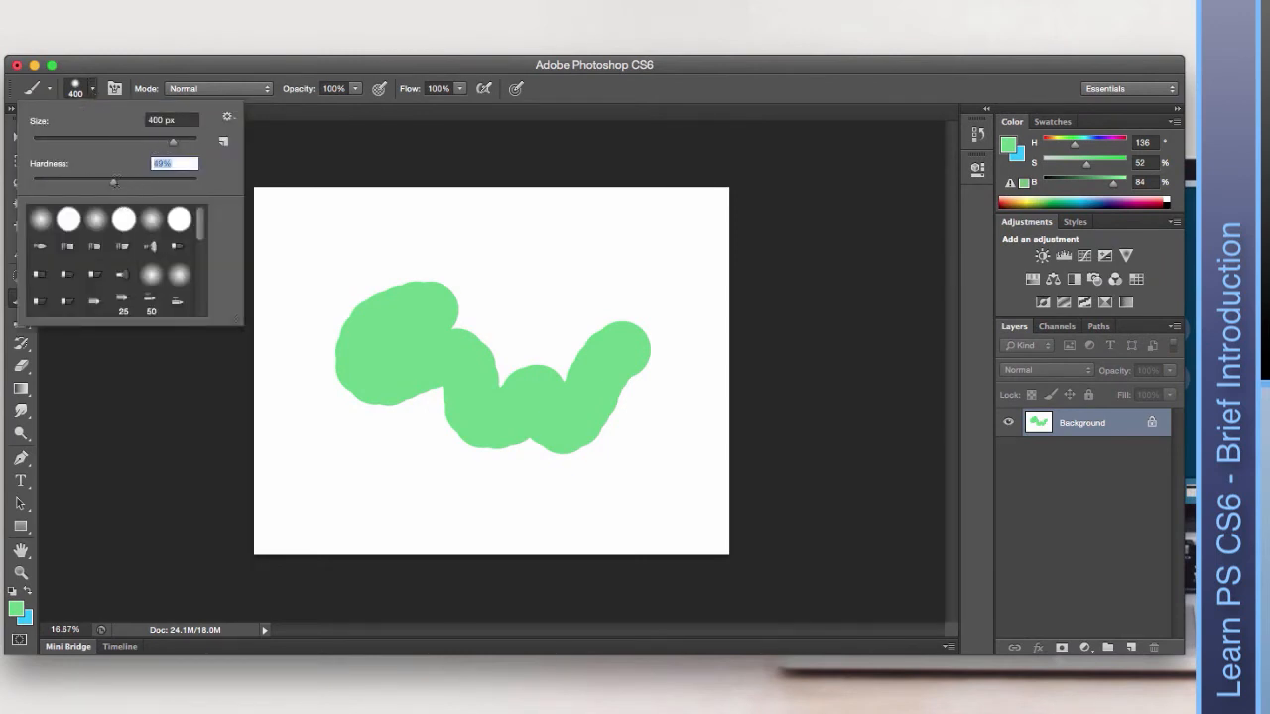
left_click(142, 114)
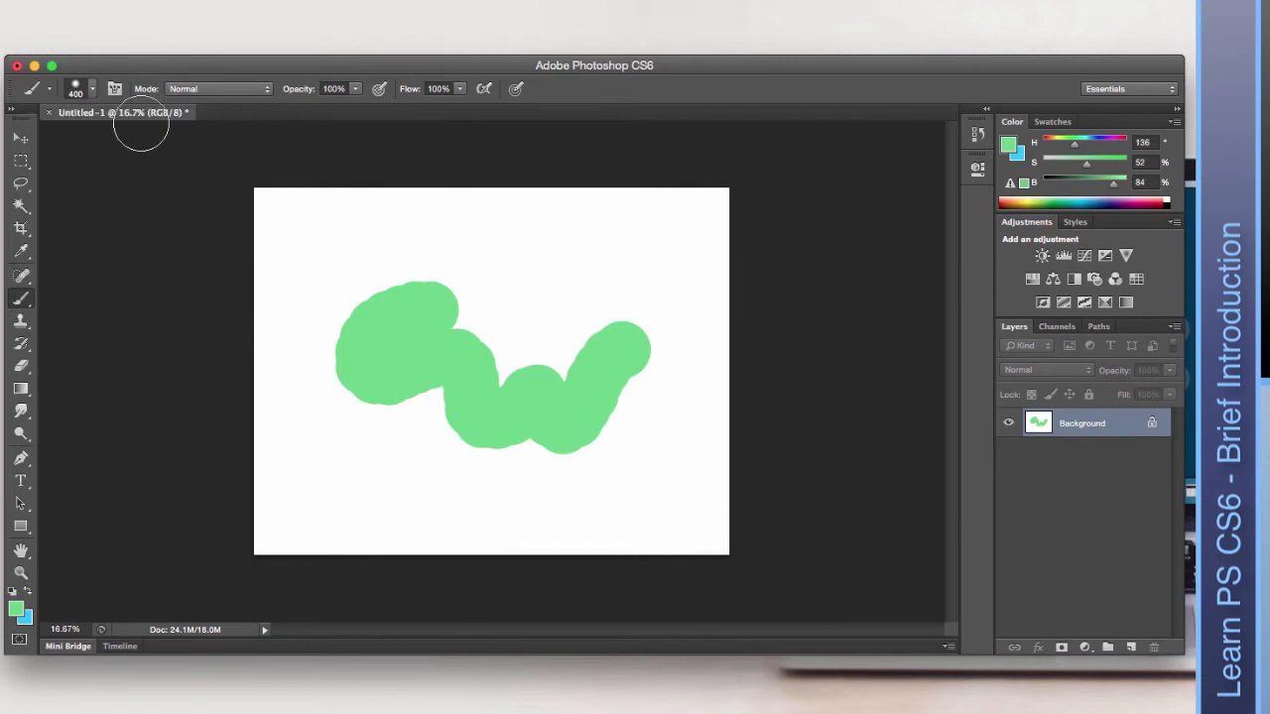
left_click(28, 591)
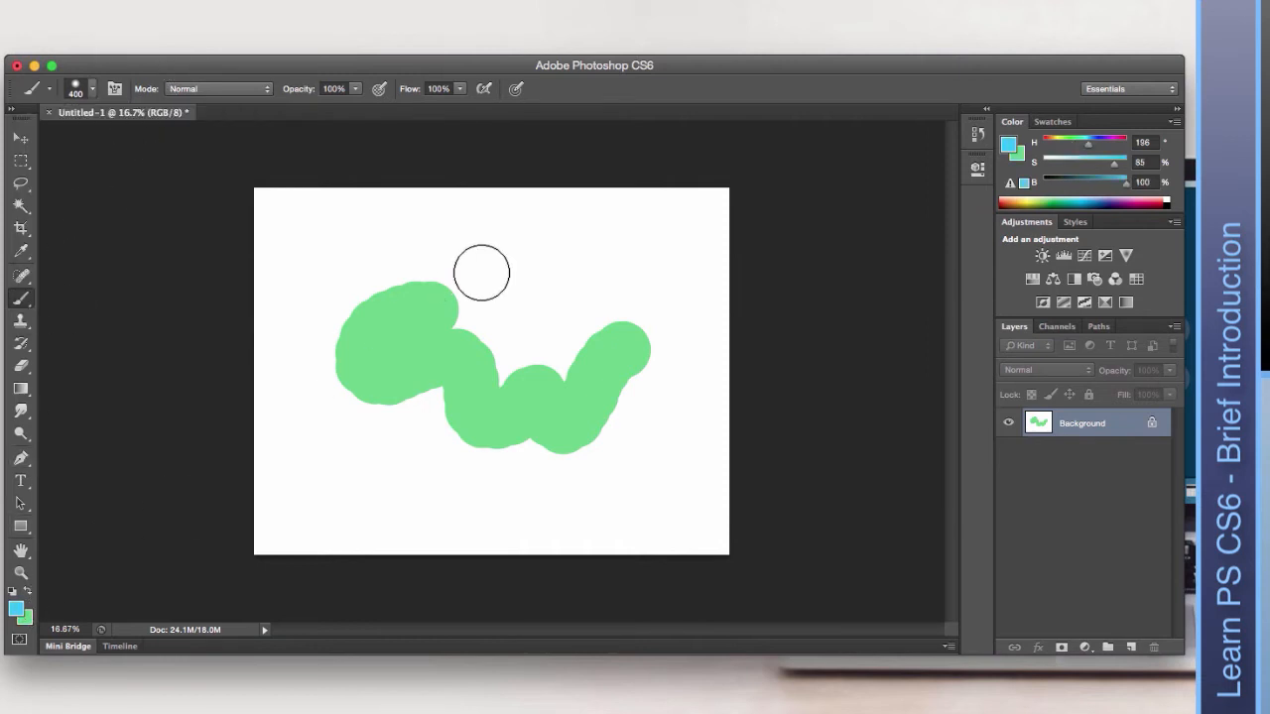
mouse_move(446, 281)
left_mouse_down()
mouse_move(479, 361)
mouse_move(510, 373)
mouse_move(631, 300)
left_mouse_up()
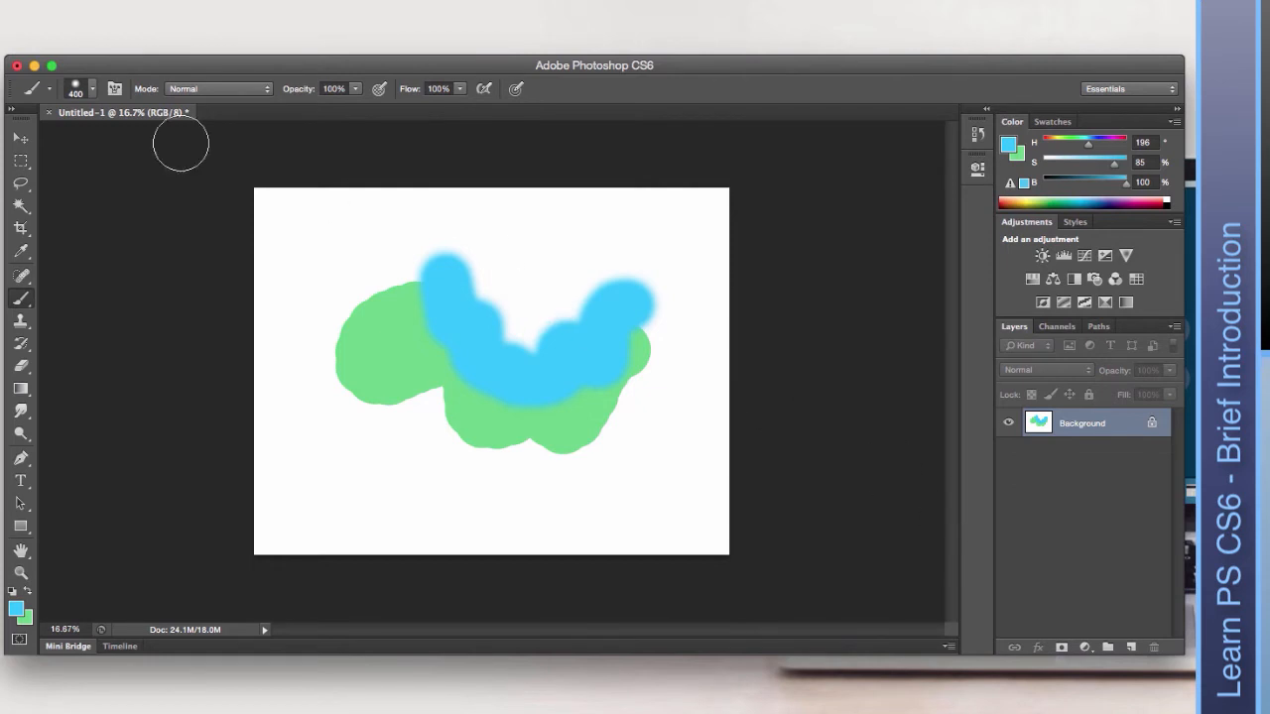
Try moving the locked Background layer, dismiss the warning, and zoom in on the painting.
left_click(21, 138)
left_click(521, 318)
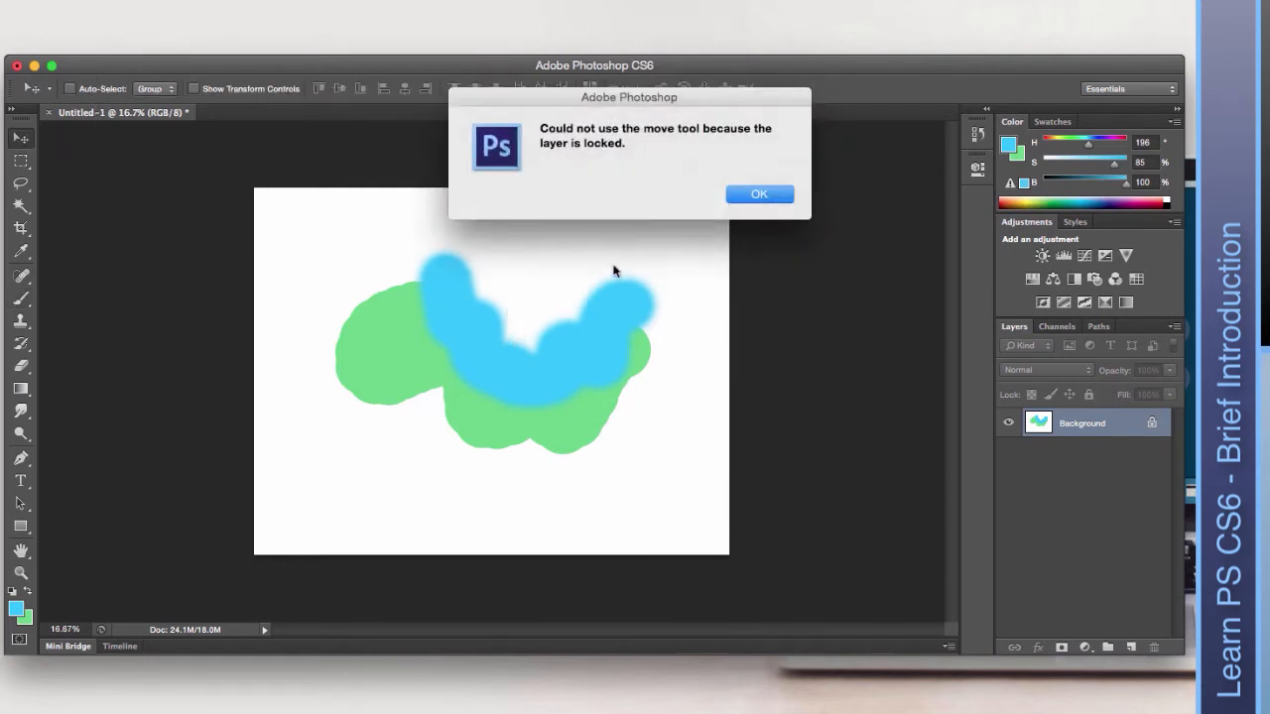
left_click(758, 195)
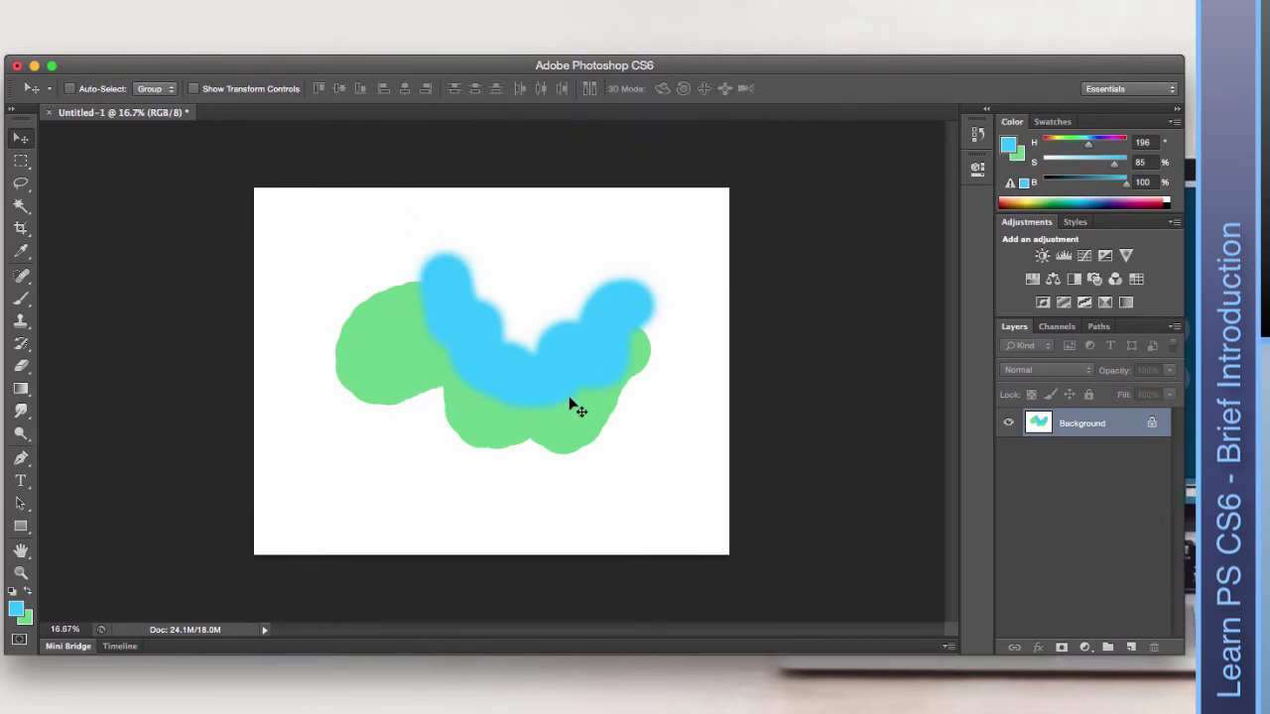
key("super+plus")
key("super+plus")
key("super+plus")
key("super+plus")
key("super+plus")
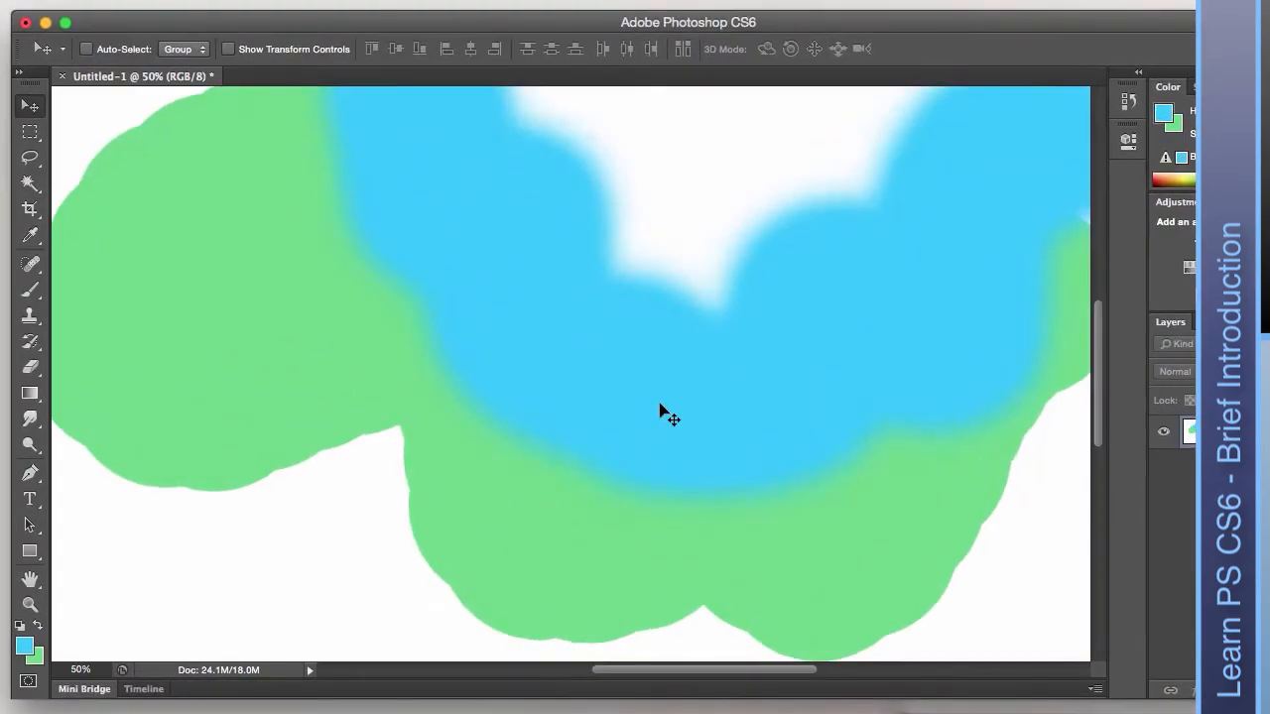
key("super+plus")
key("super+plus")
key("super+plus")
key("super+plus")
key("super+plus")
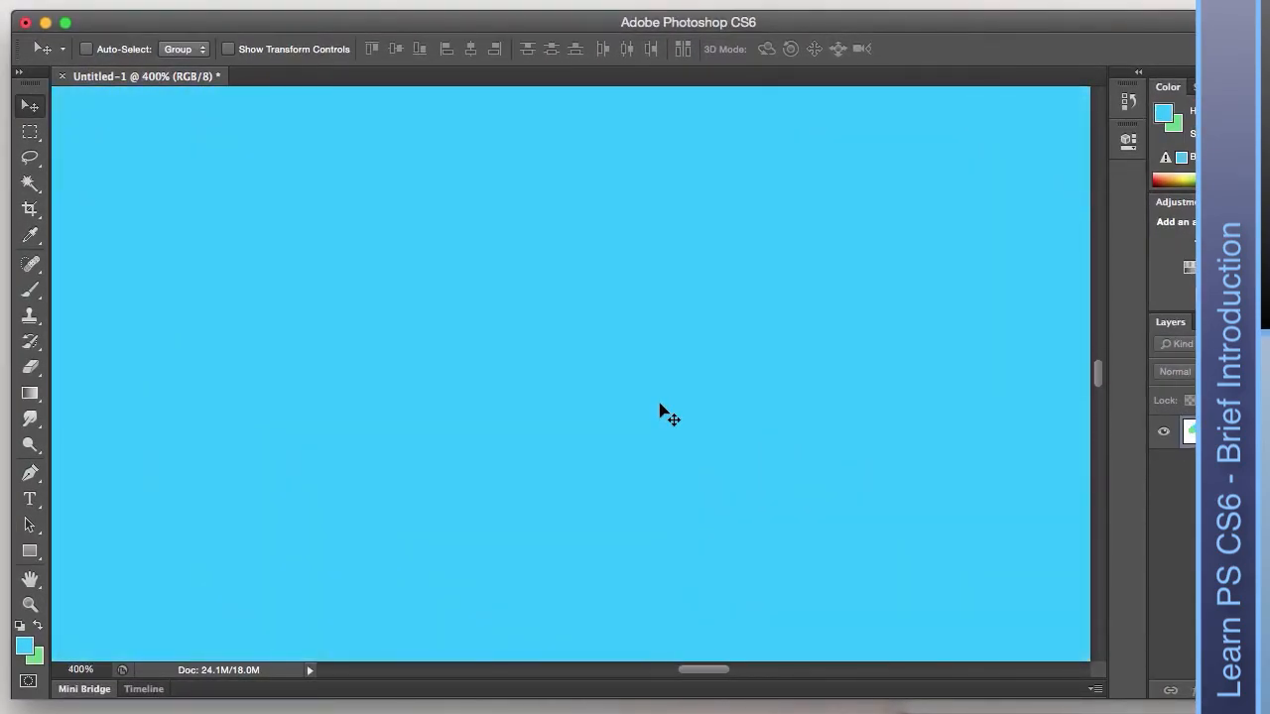
key("super+plus")
key("super+plus")
key("super+plus")
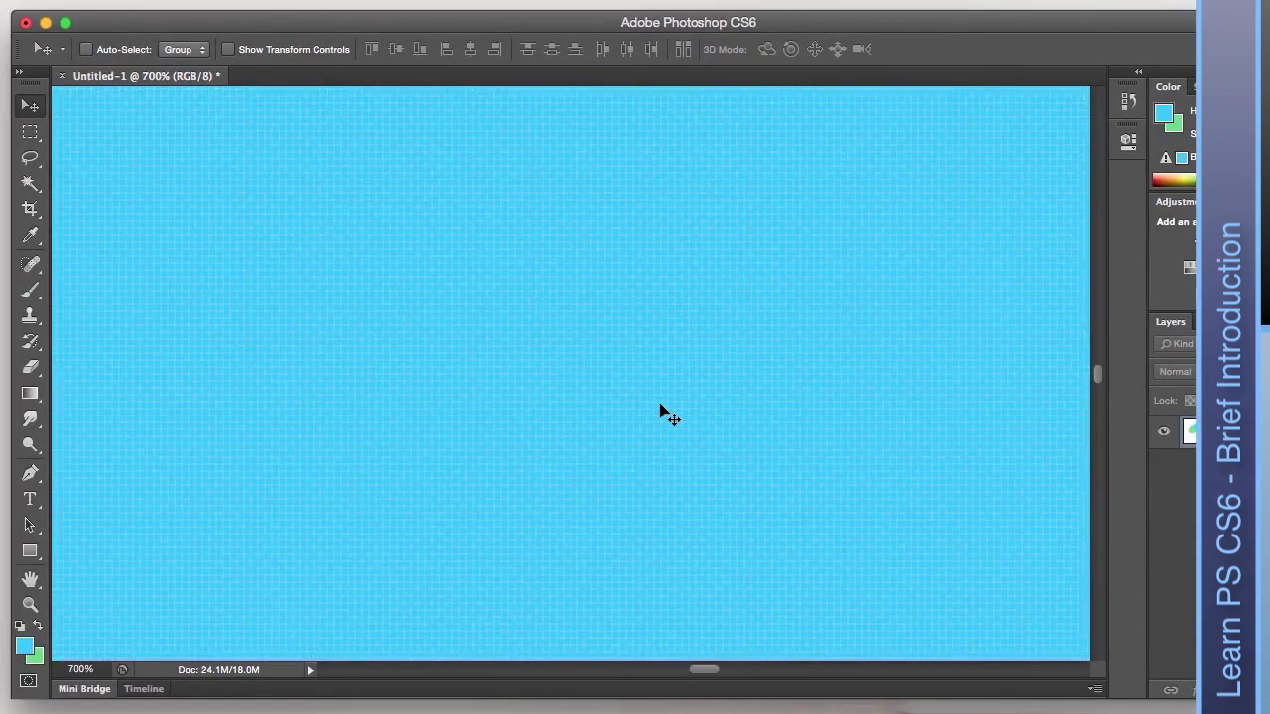
key("super+plus")
key("super+plus")
key("super+plus")
key("super+plus")
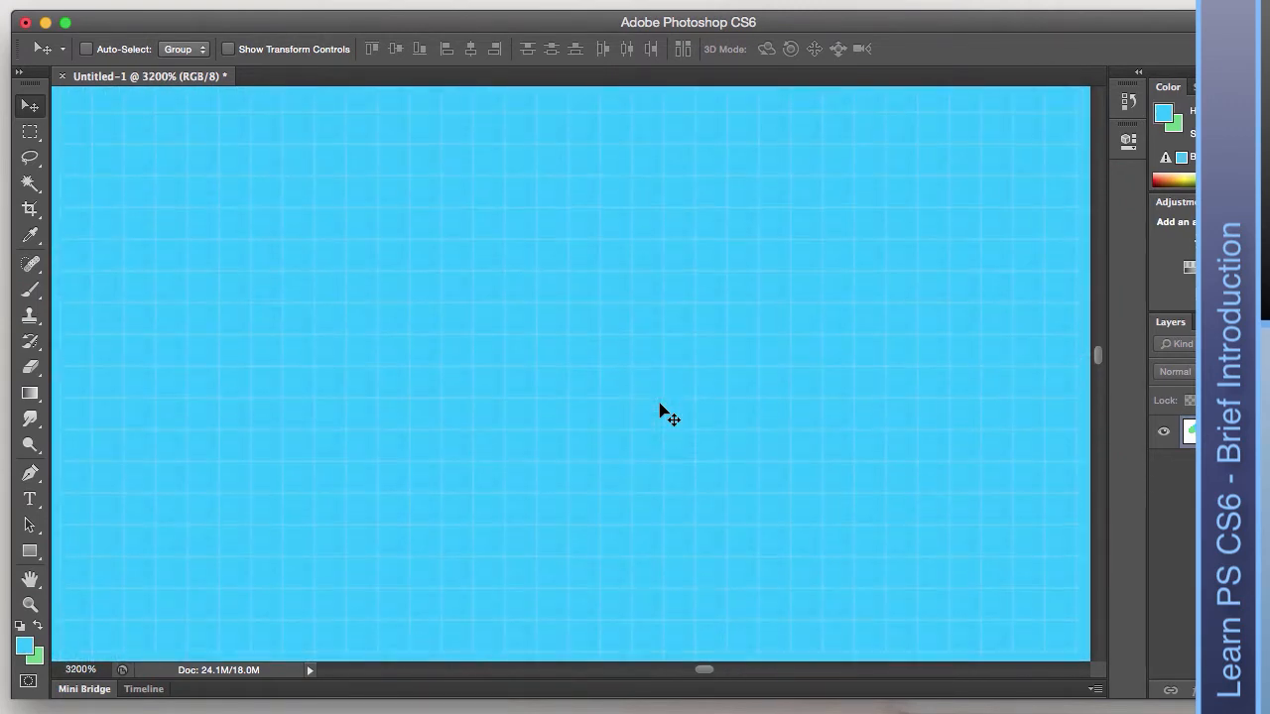
scroll(663, 410, "up", 3)
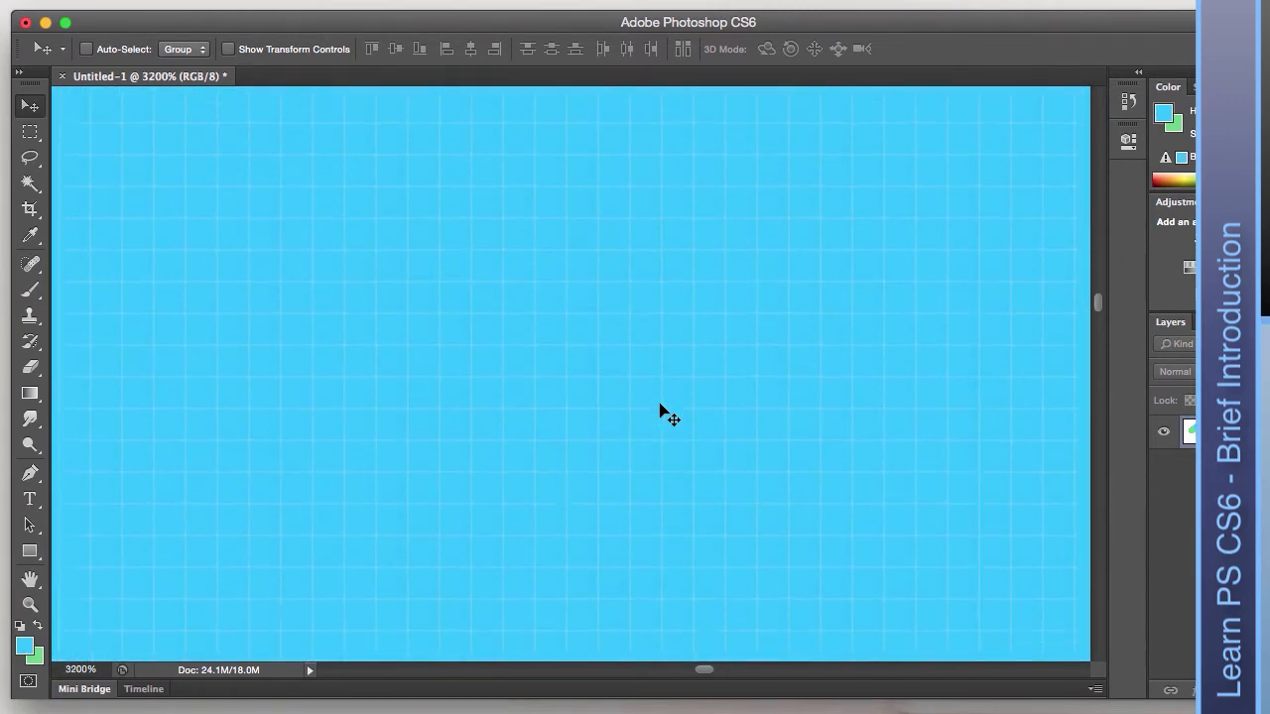
scroll(663, 410, "up", 3)
scroll(662, 410, "down", 1)
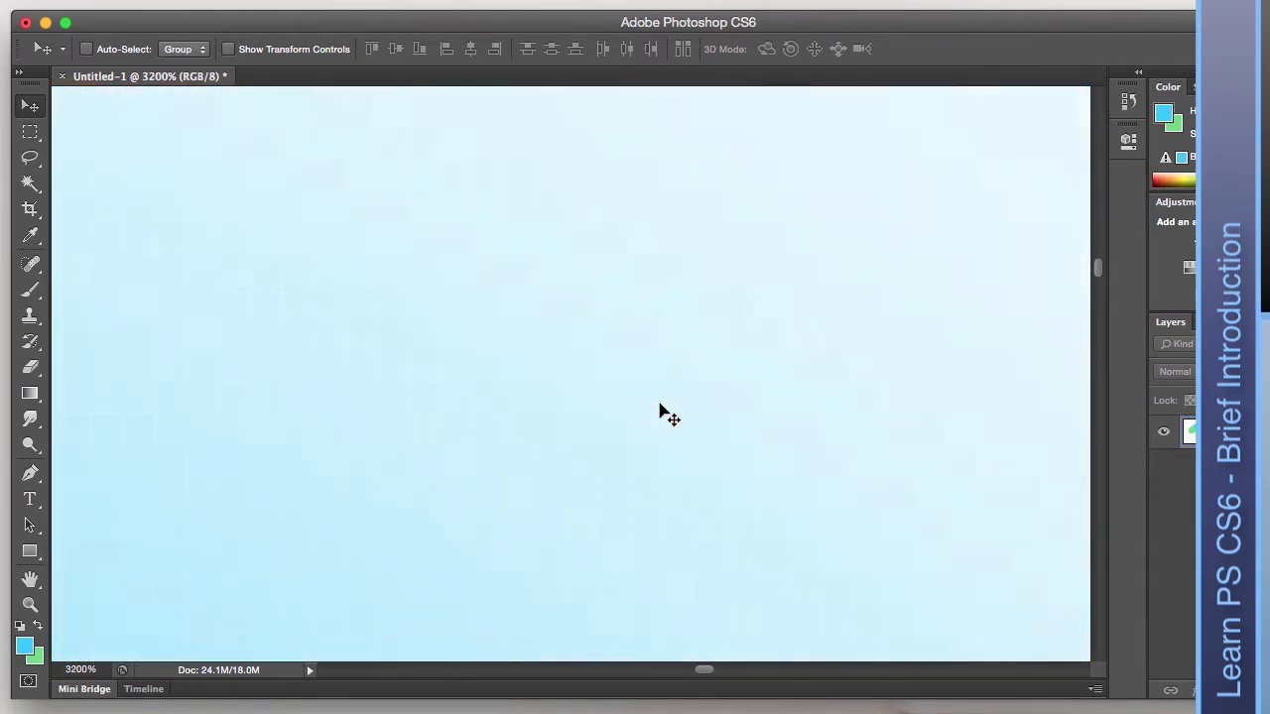
scroll(663, 410, "down", 3)
scroll(663, 410, "left", 2)
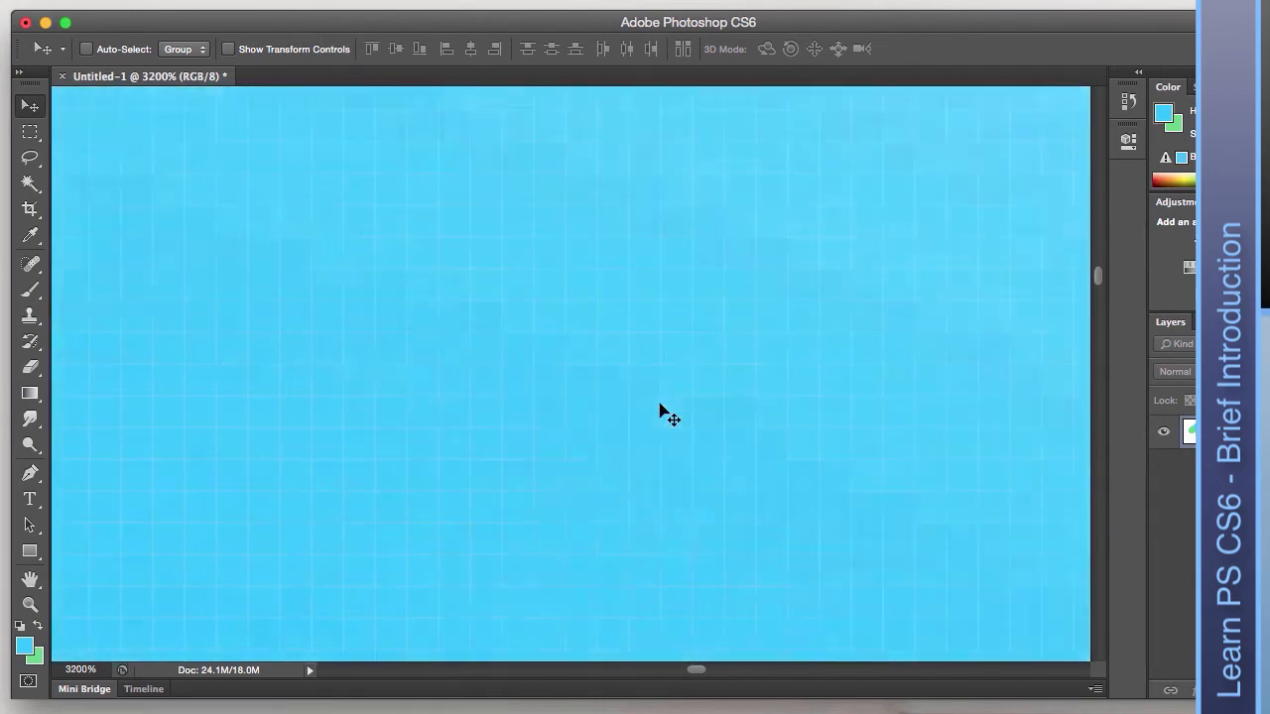
scroll(662, 411, "left", 2)
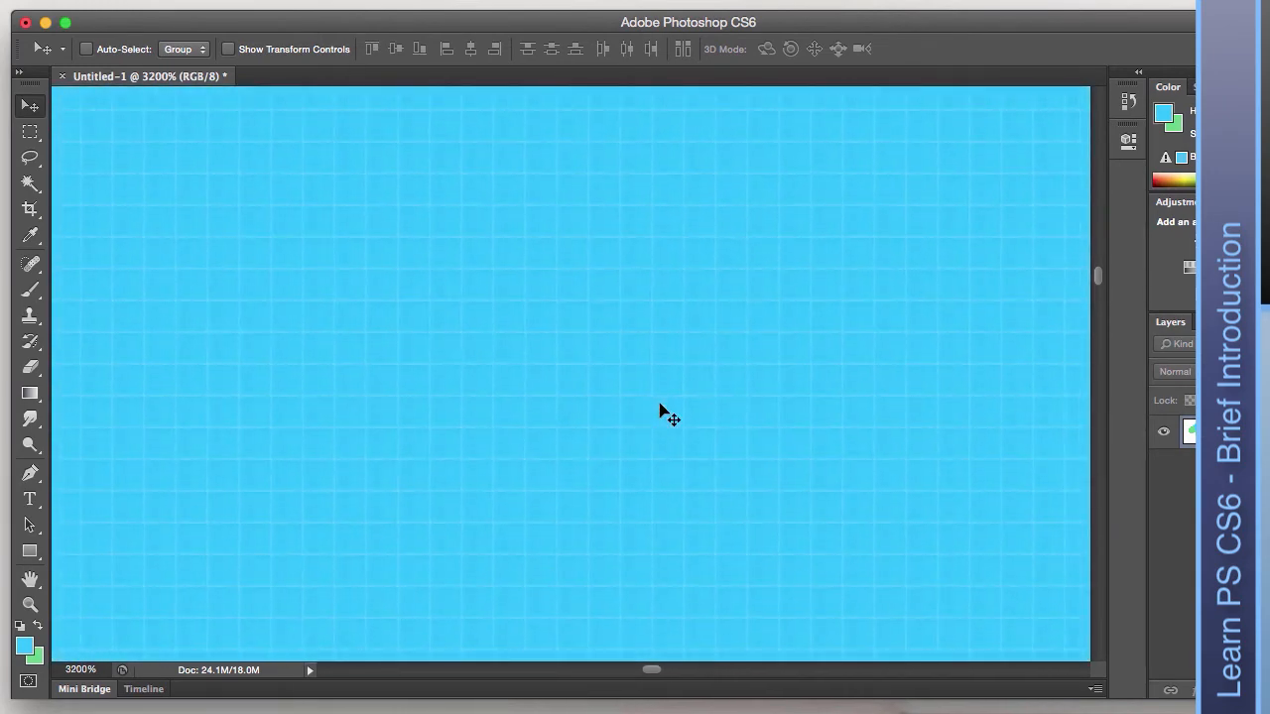
scroll(662, 410, "left", 5)
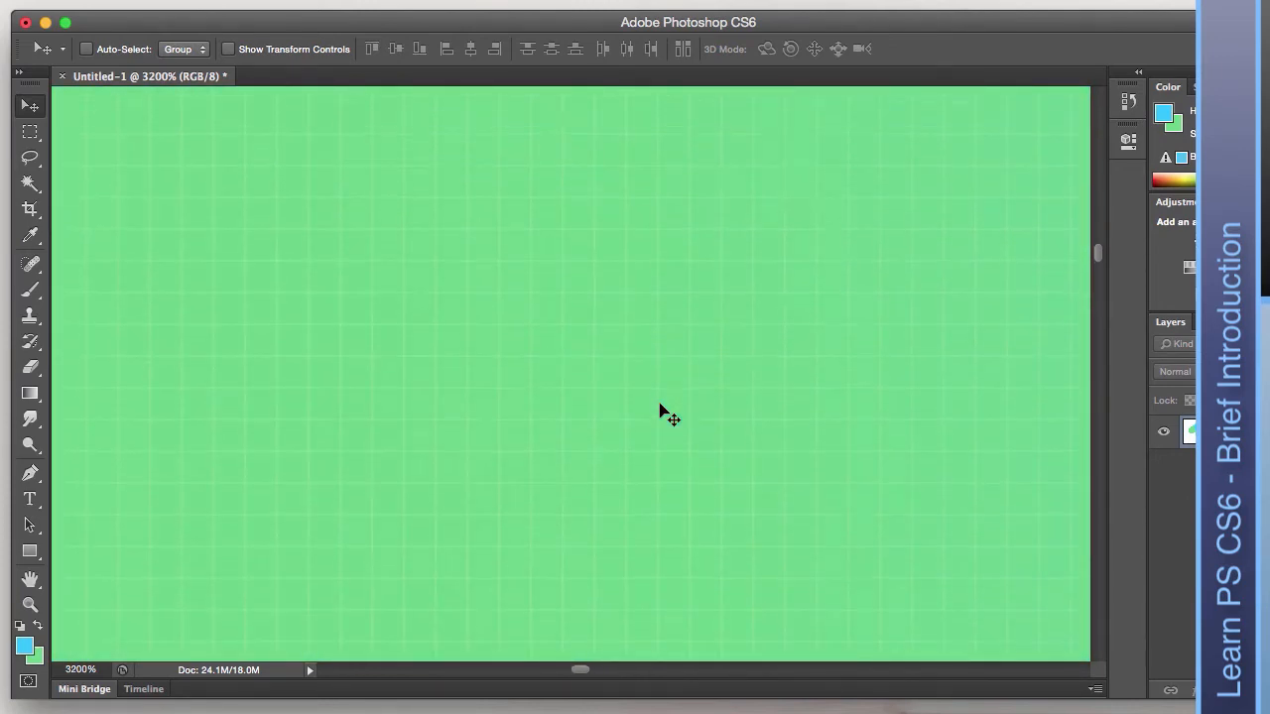
scroll(663, 411, "up", 4)
scroll(662, 411, "down", 3)
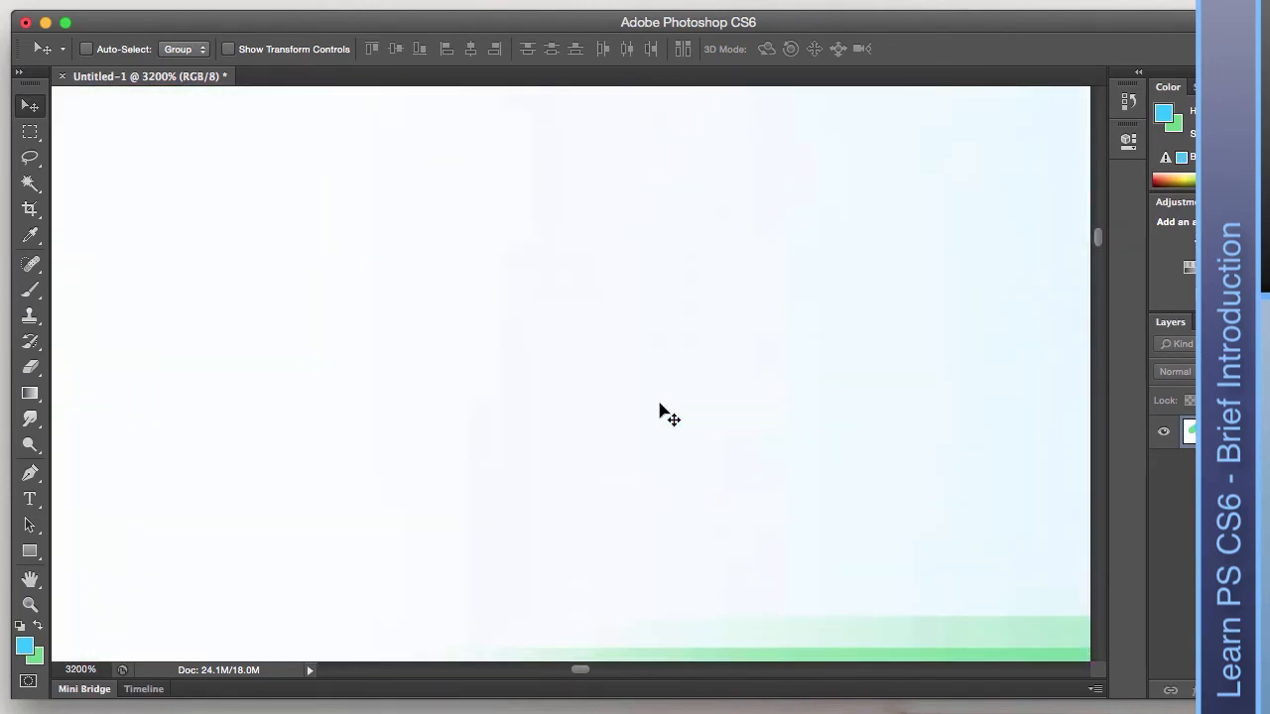
scroll(663, 411, "left", 2)
scroll(662, 411, "down", 1)
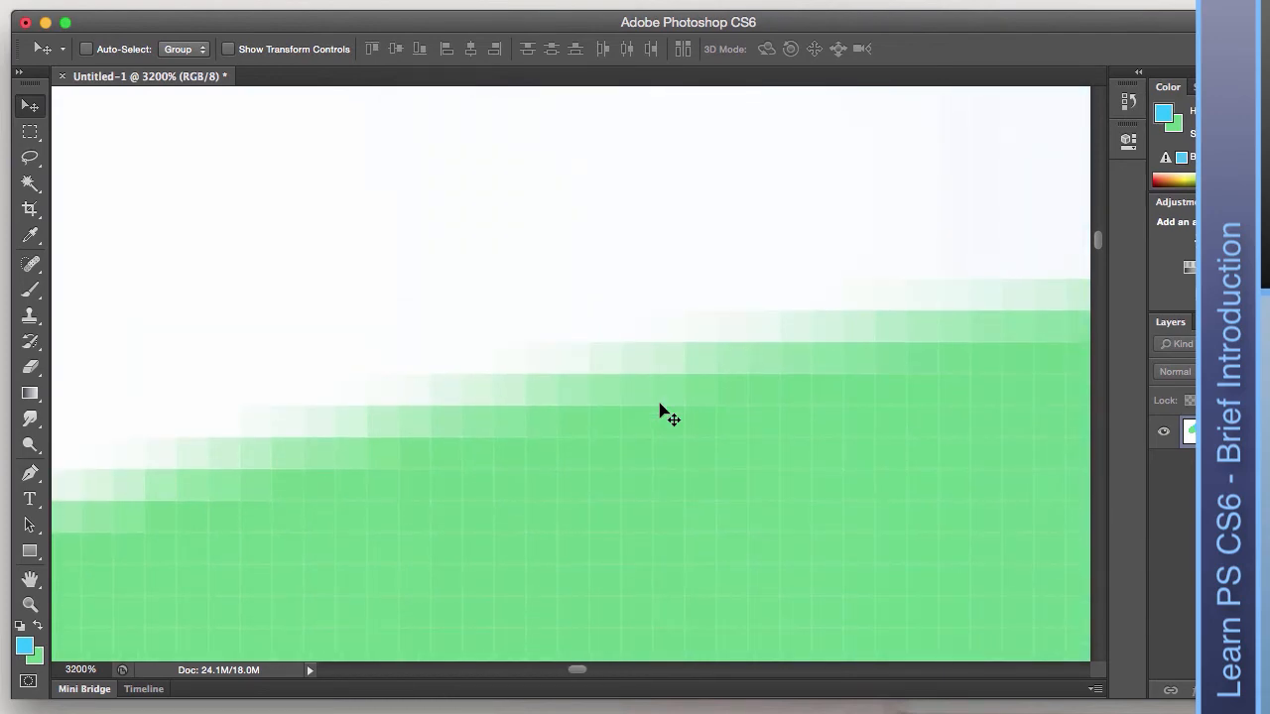
key("super+0")
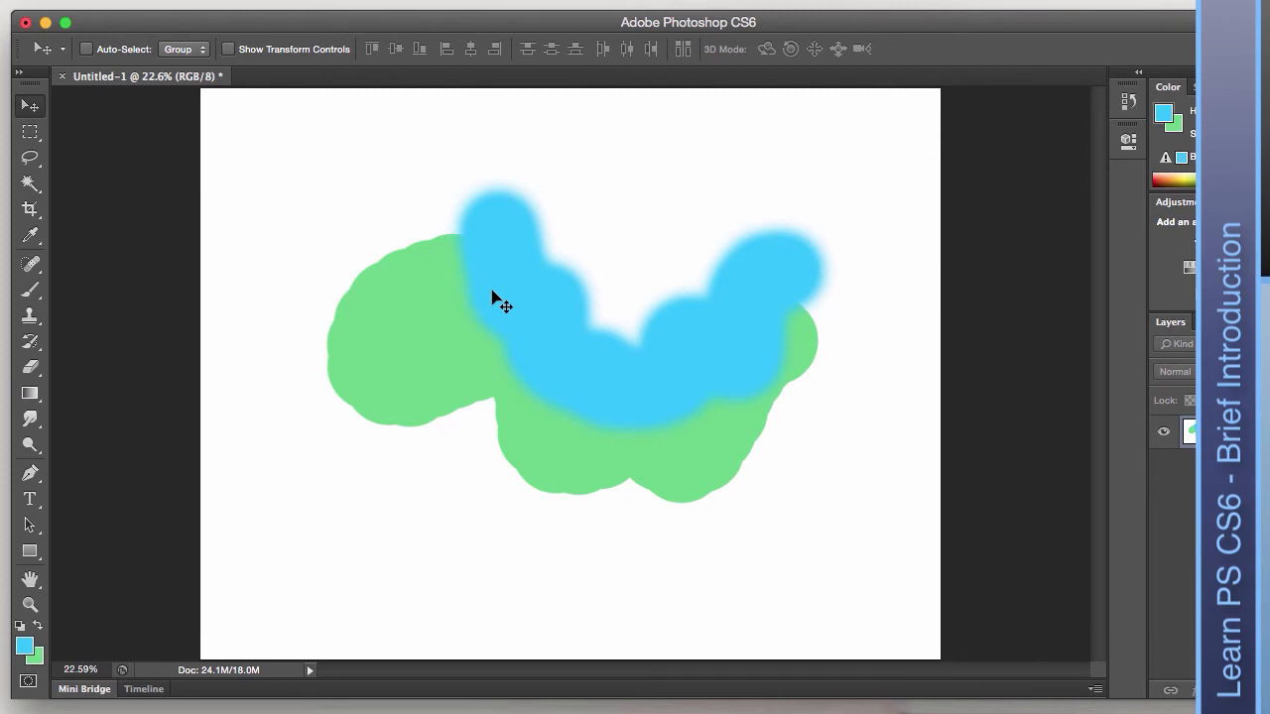
key("super+plus")
key("super+plus")
key("super+plus")
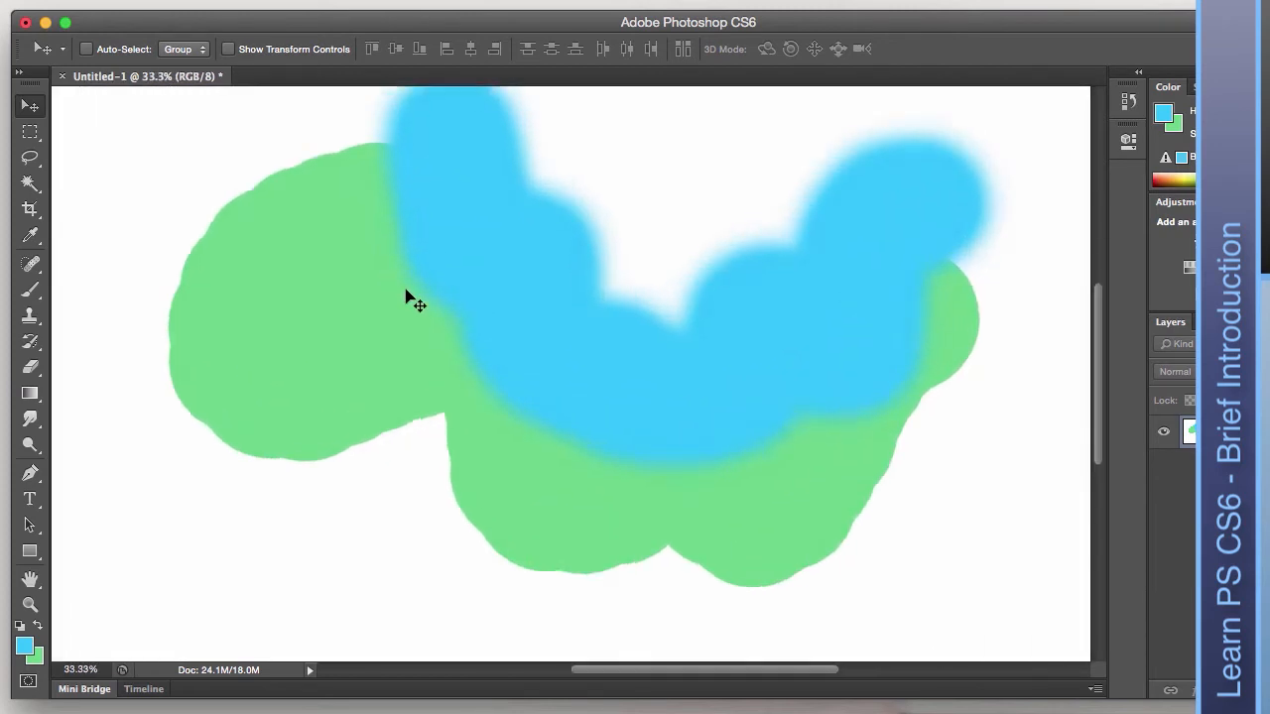
scroll(355, 302, "left", 6)
key("super+plus")
key("super+plus")
key("super+plus")
key("super+plus")
scroll(701, 349, "right", 5)
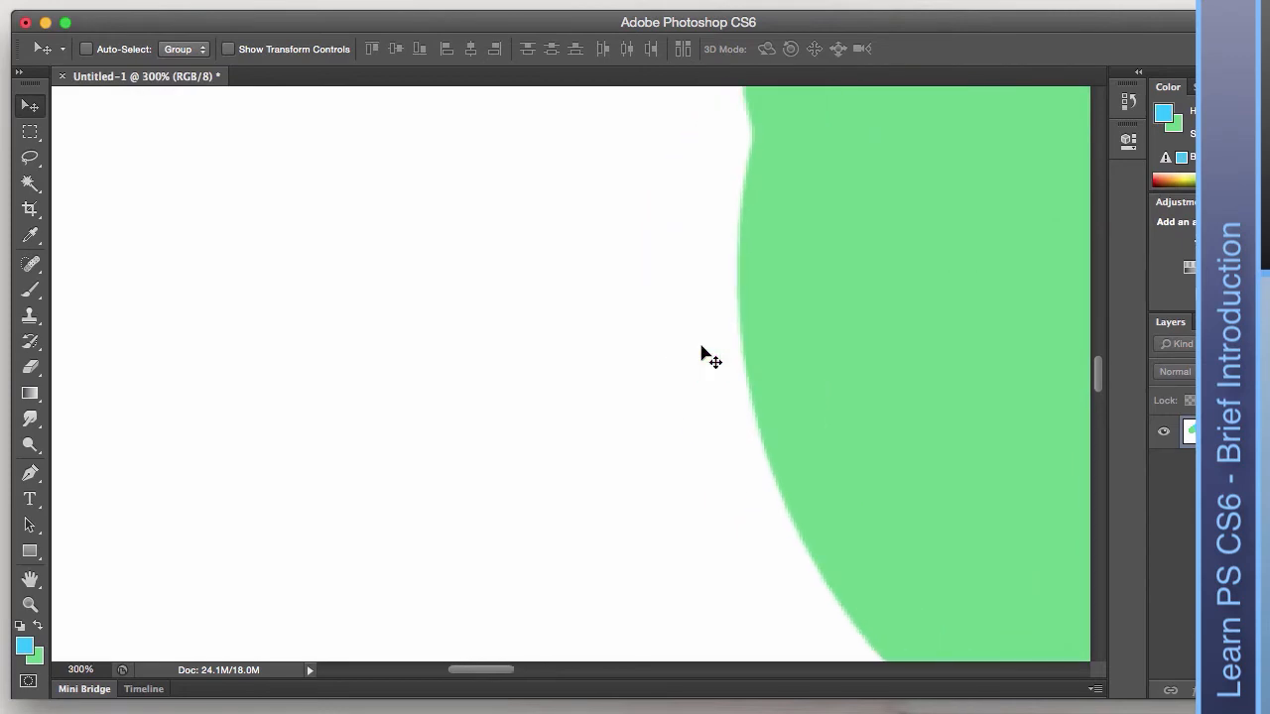
key("super+plus")
key("super+plus")
key("super+plus")
key("super+plus")
key("super+plus")
key("super+plus")
key("super+plus")
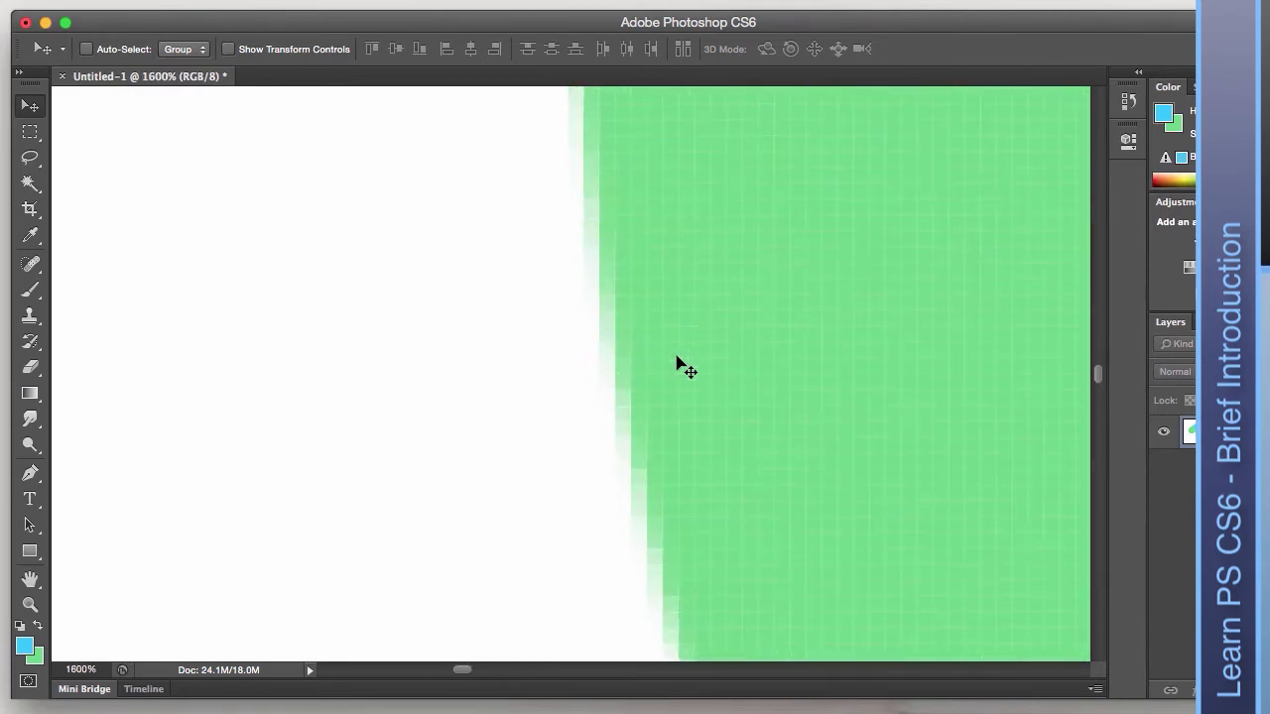
left_click(744, 379)
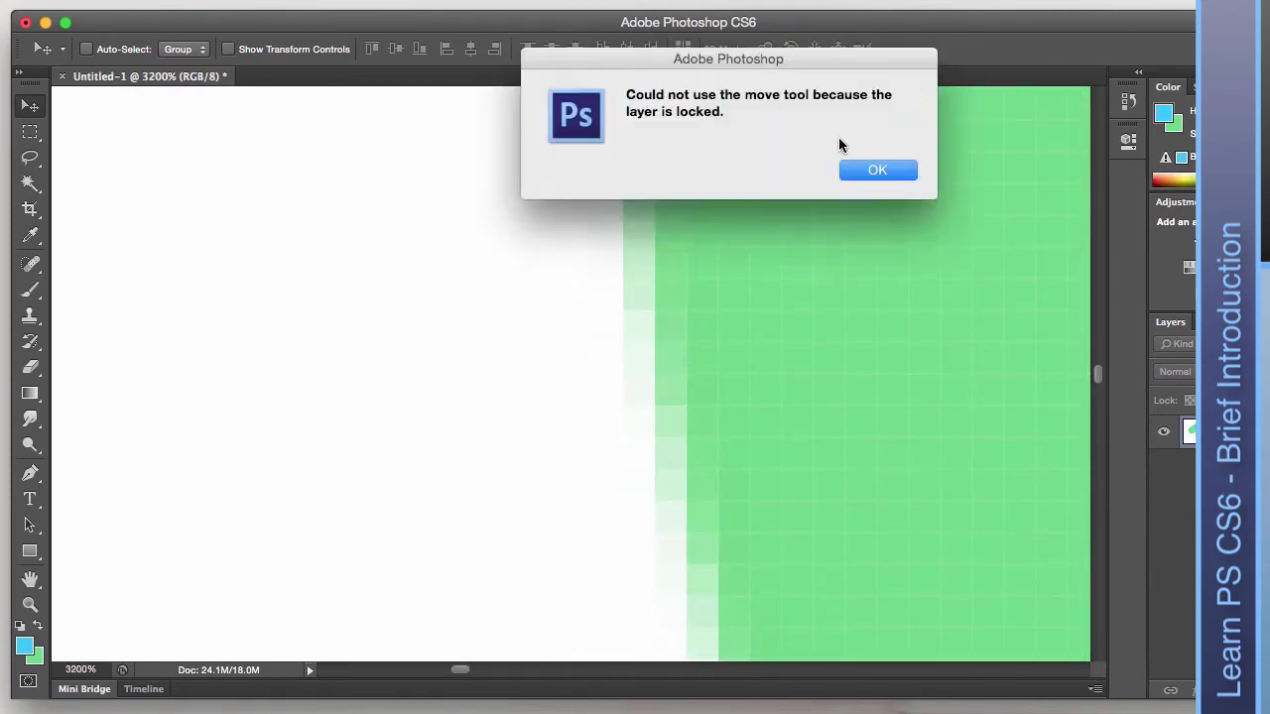
left_click(879, 171)
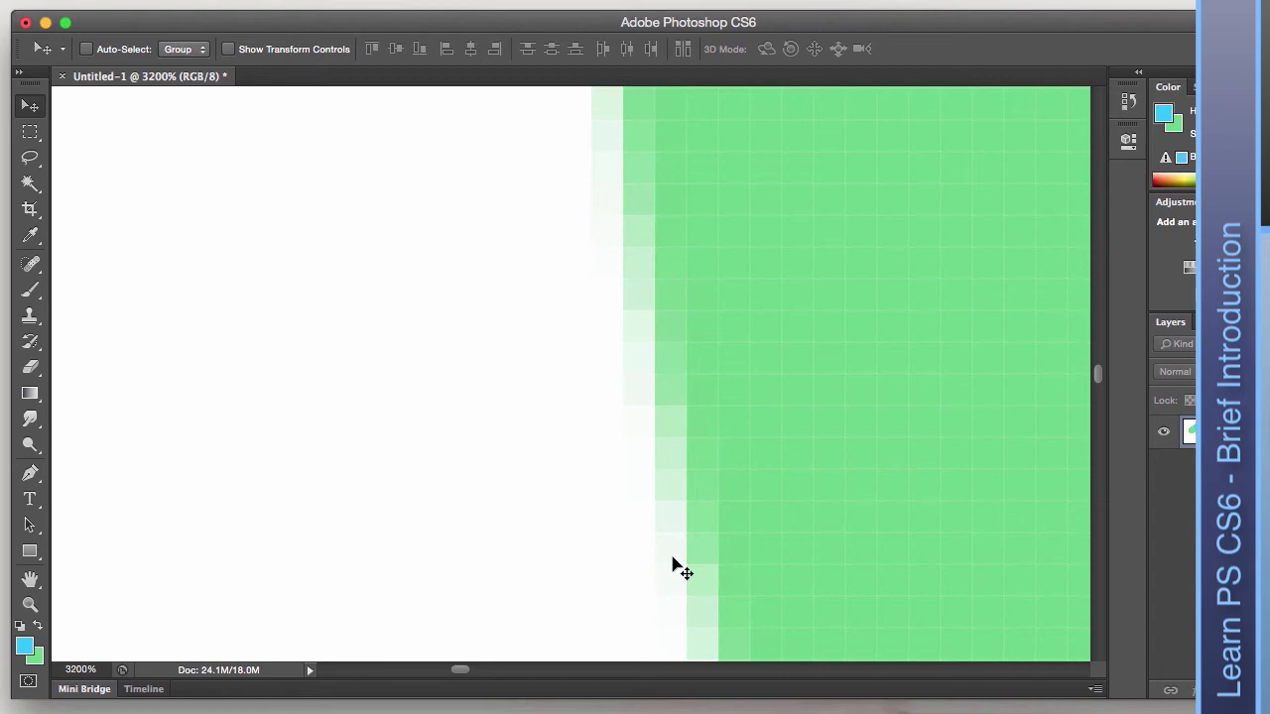
scroll(680, 569, "down", 6)
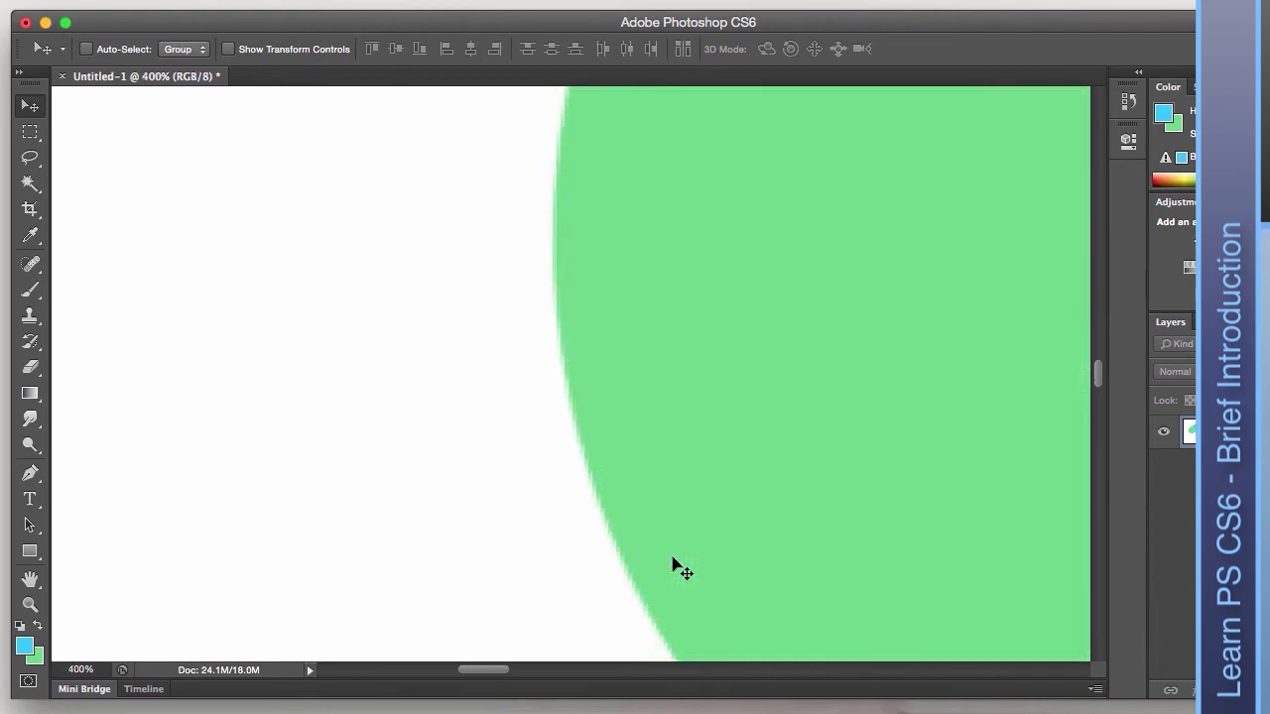
scroll(681, 569, "down", 6)
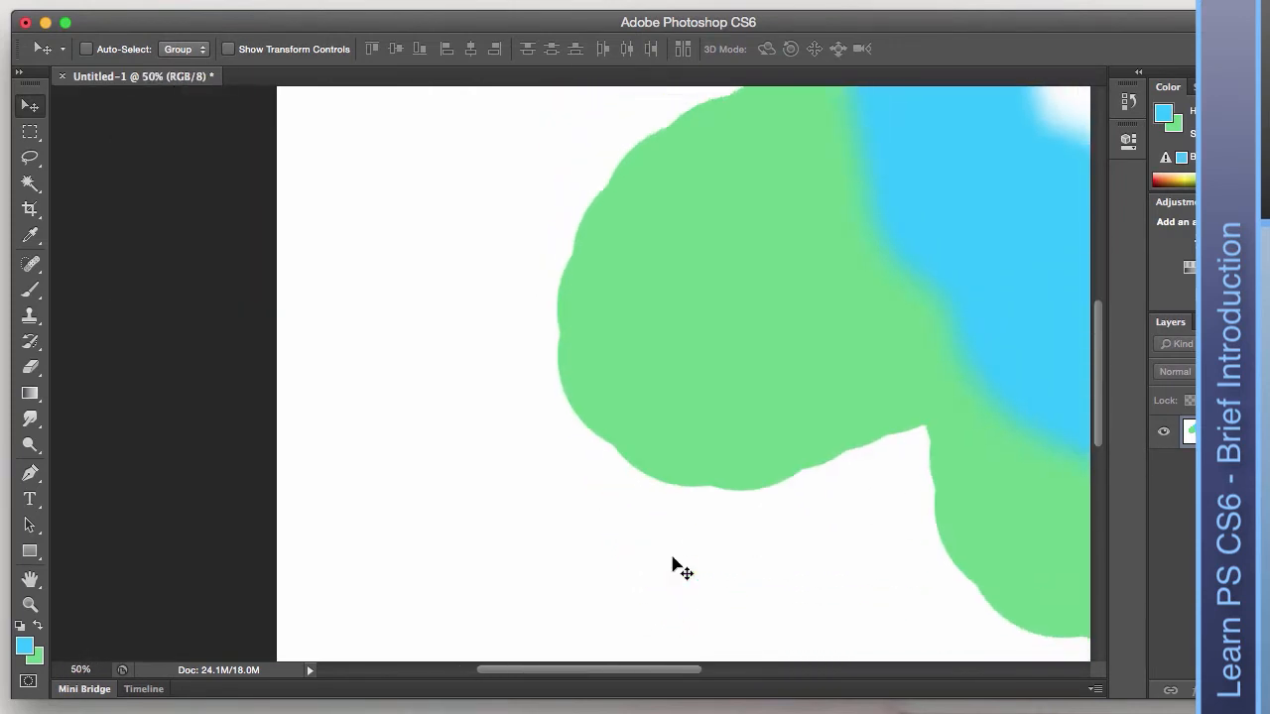
scroll(681, 569, "down", 4)
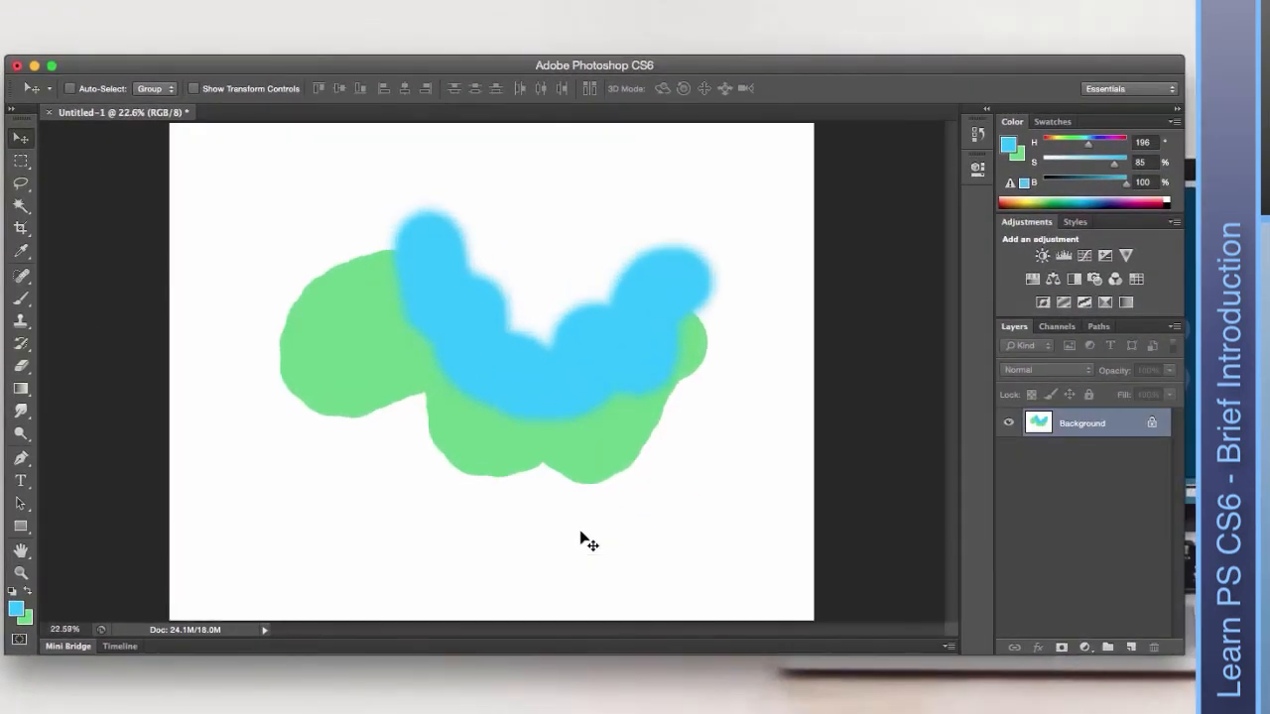
Dismiss the locked-layer warning, then open the History panel and make its list taller.
left_click(518, 294)
left_click(734, 192)
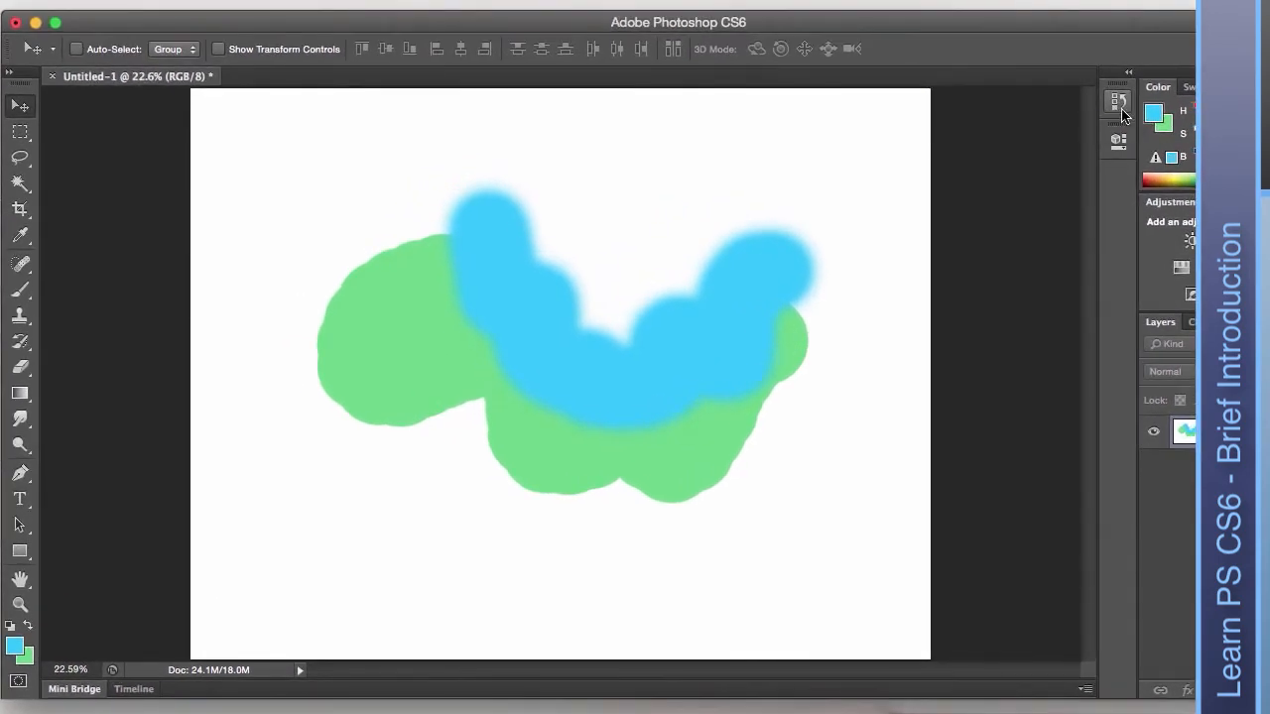
left_click(1119, 105)
left_click_drag(1004, 204, 989, 406)
Step back to the blank new canvas, then restore the green and blue brush strokes.
left_click(975, 167)
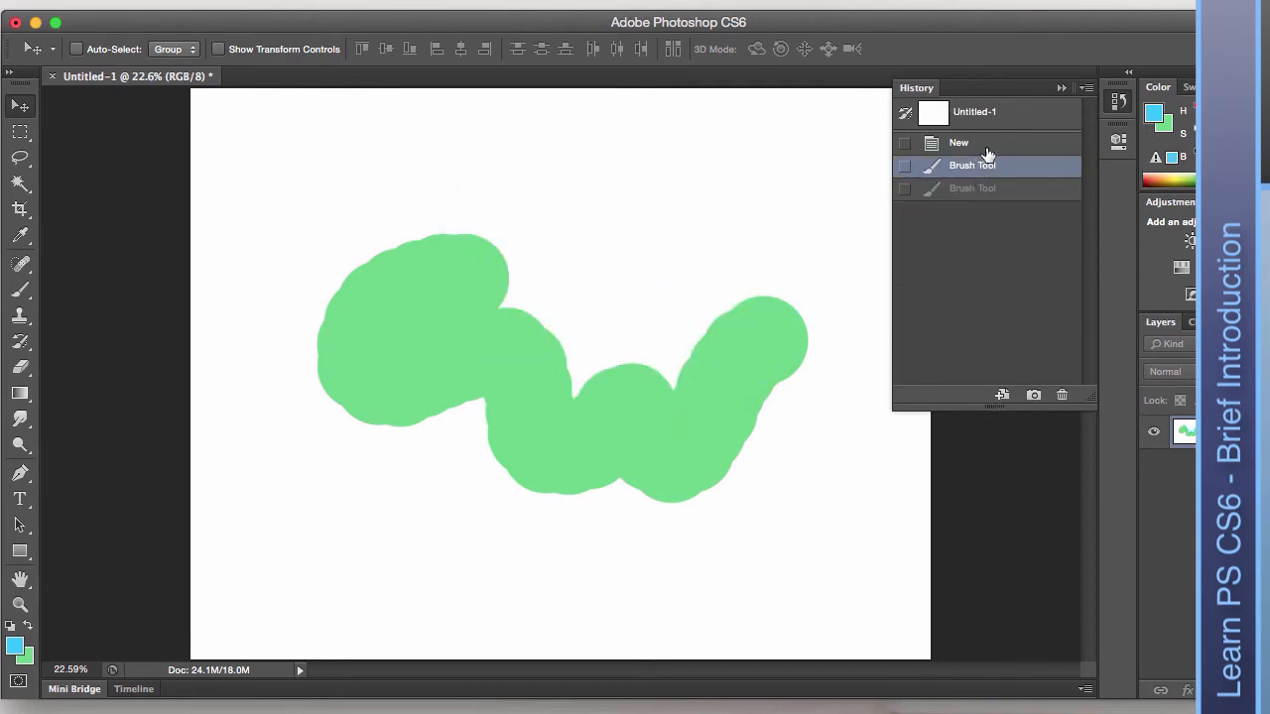
left_click(980, 145)
left_click(980, 166)
left_click(981, 188)
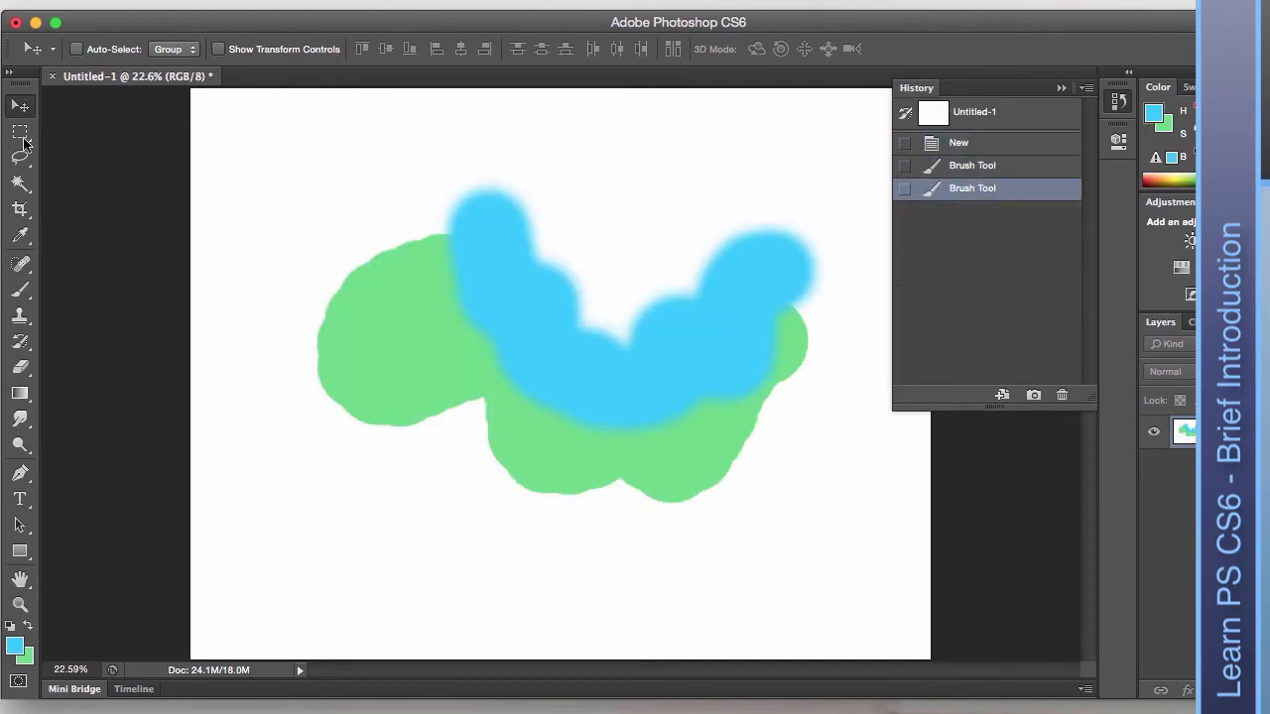
left_click(21, 290)
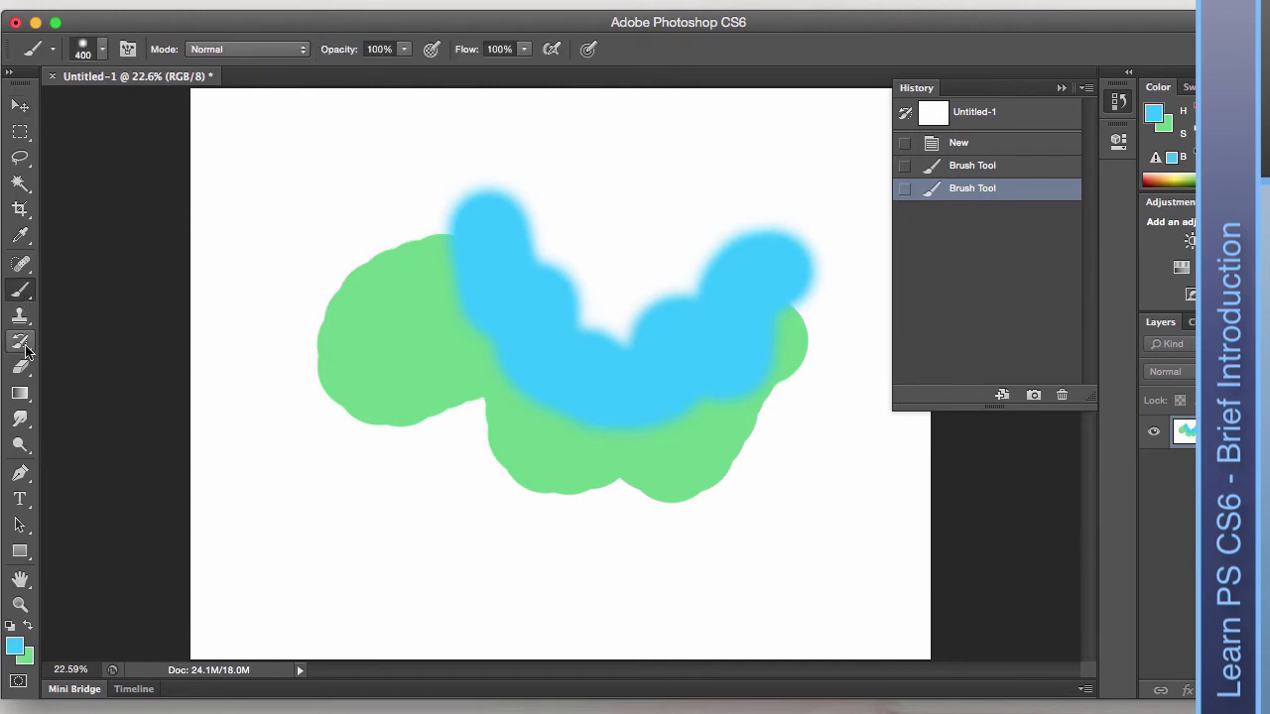
Set a bright yellow as the painting colour and shrink the brush.
left_click(28, 626)
left_click(19, 645)
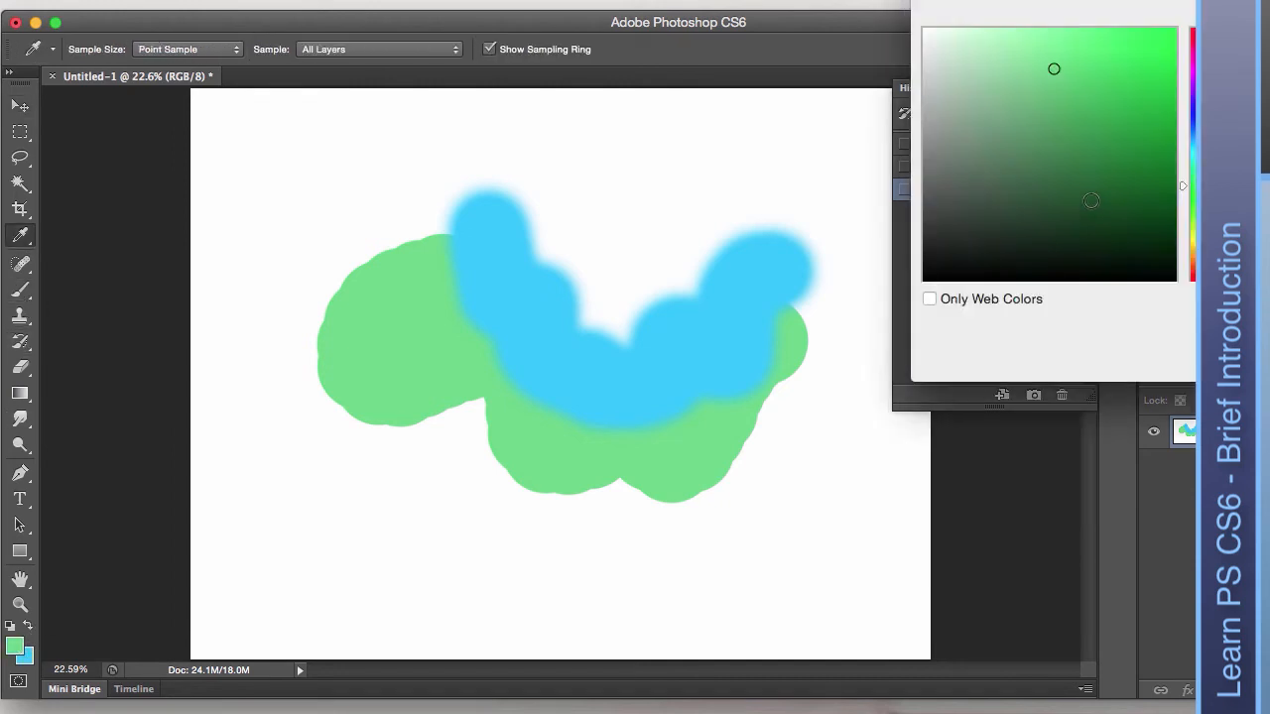
left_click(1198, 237)
left_click(1167, 30)
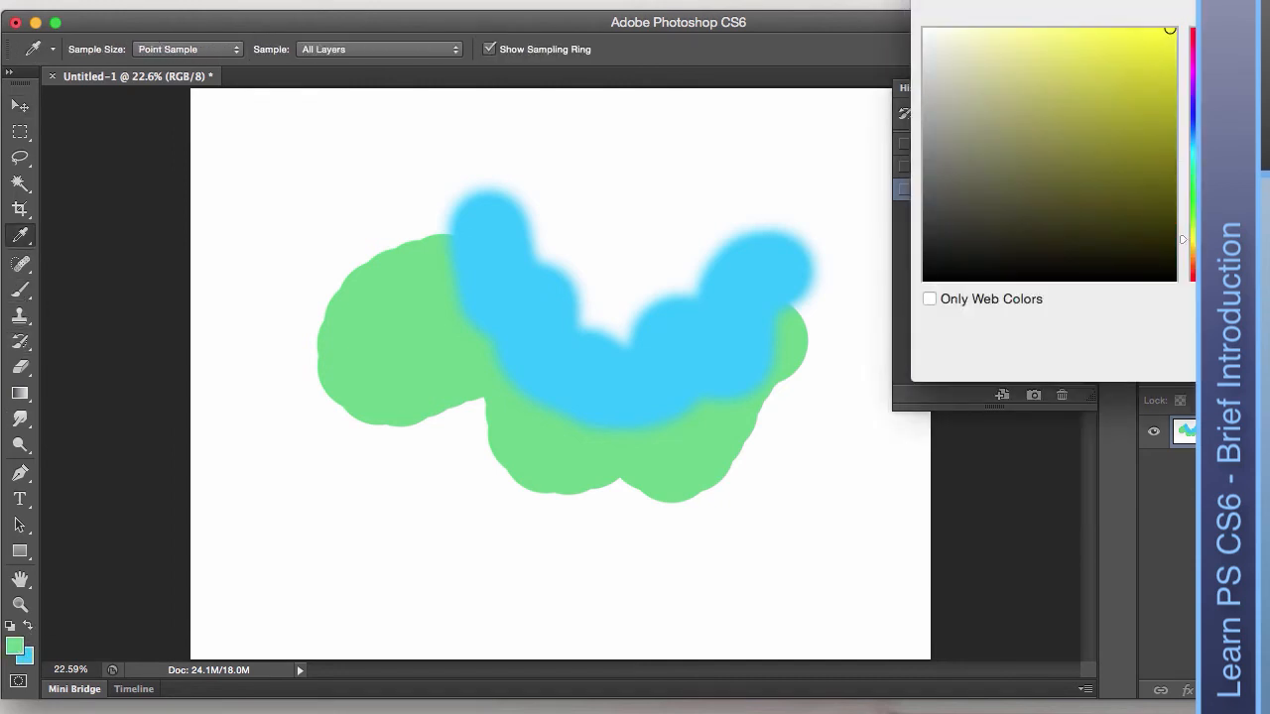
key("Return")
key("bracketleft")
key("bracketleft")
key("bracketleft")
key("bracketleft")
key("bracketleft")
key("bracketleft")
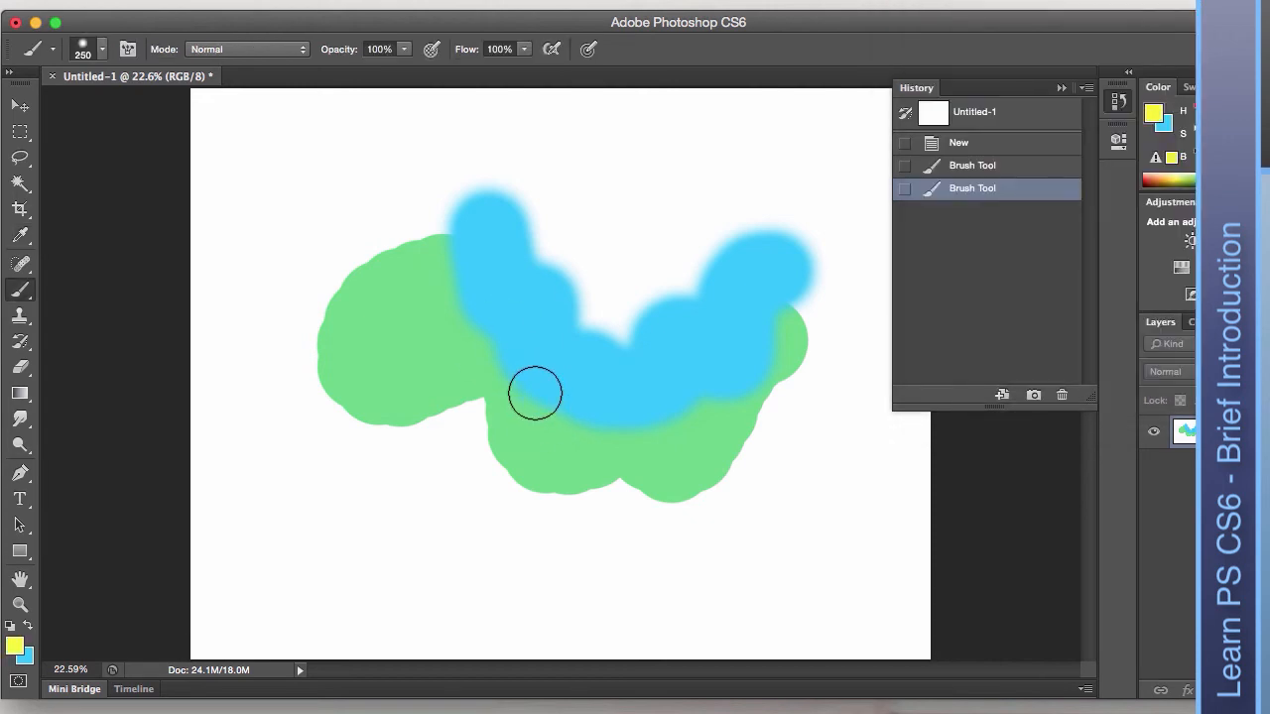
Paint seven yellow strokes across the green and blue shapes.
left_click_drag(515, 292, 387, 600)
left_click_drag(557, 330, 513, 548)
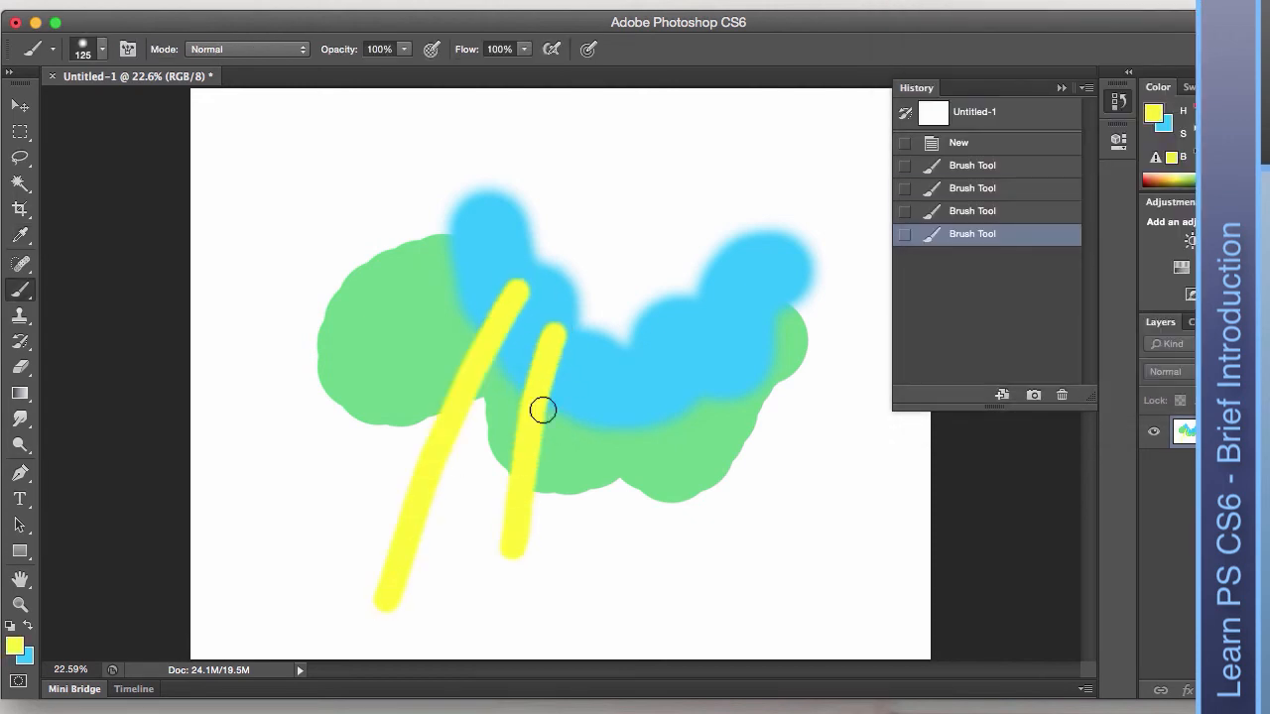
left_click_drag(603, 330, 617, 600)
left_click_drag(659, 400, 716, 506)
left_click_drag(732, 386, 804, 404)
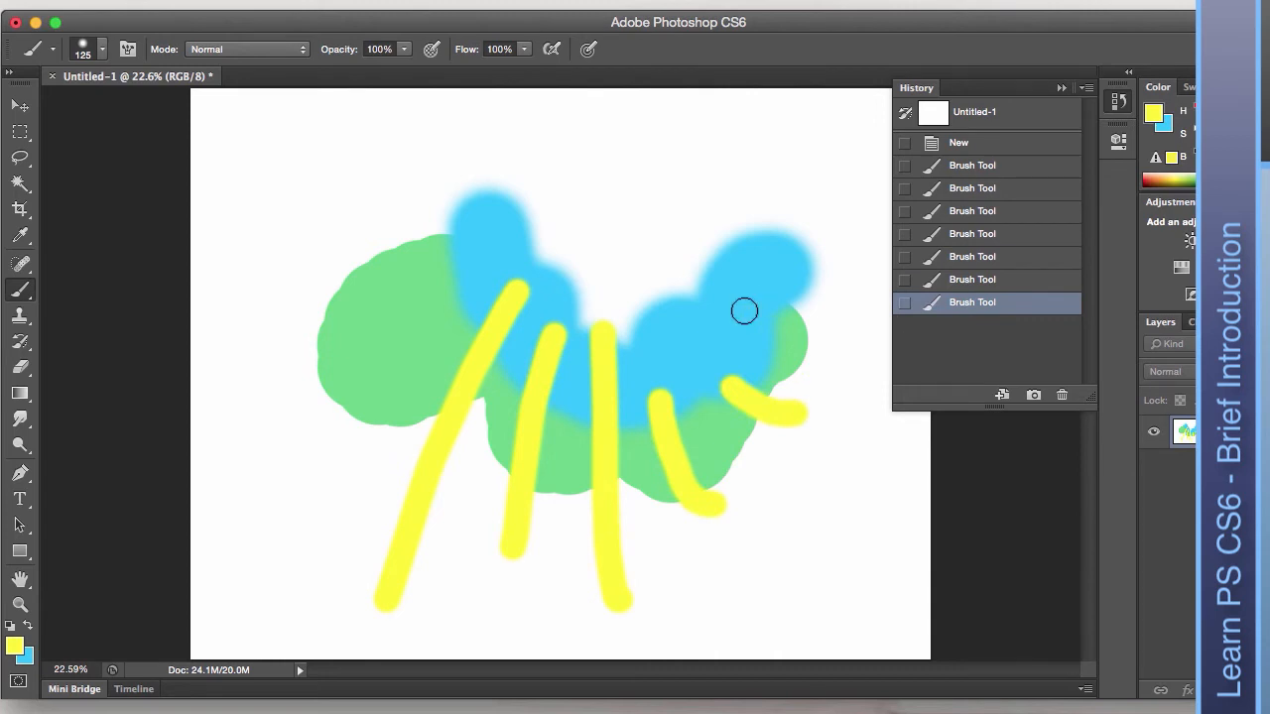
left_click_drag(743, 309, 825, 346)
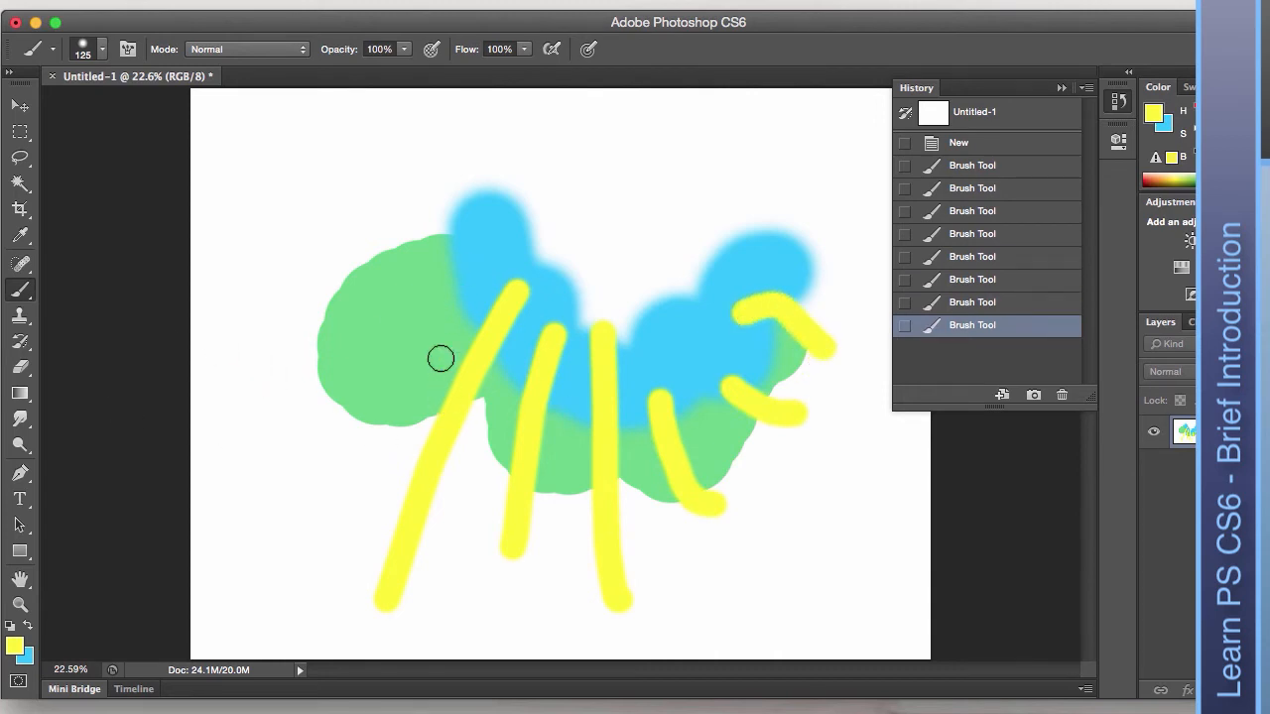
mouse_move(422, 347)
left_mouse_down()
mouse_move(359, 449)
mouse_move(327, 479)
left_mouse_up()
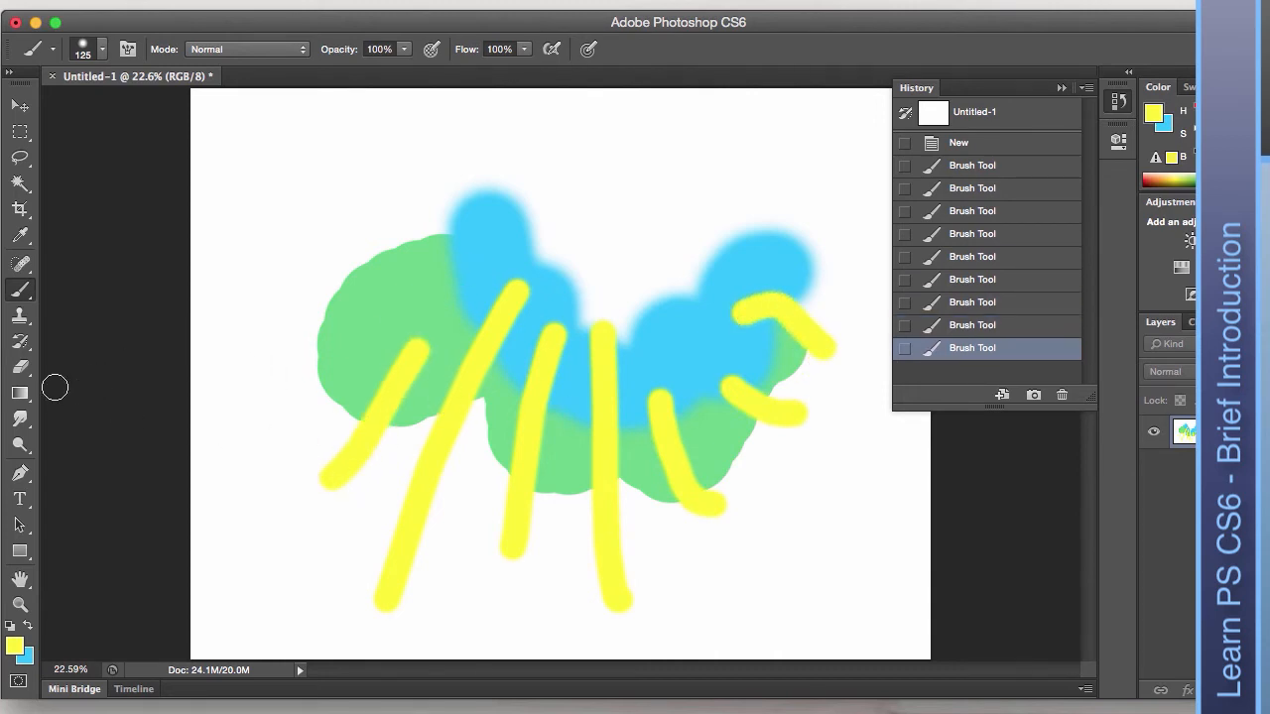
Switch the painting colour to orange and paint an M-shaped stroke near the top.
left_click(12, 647)
left_click_drag(1190, 239, 1190, 251)
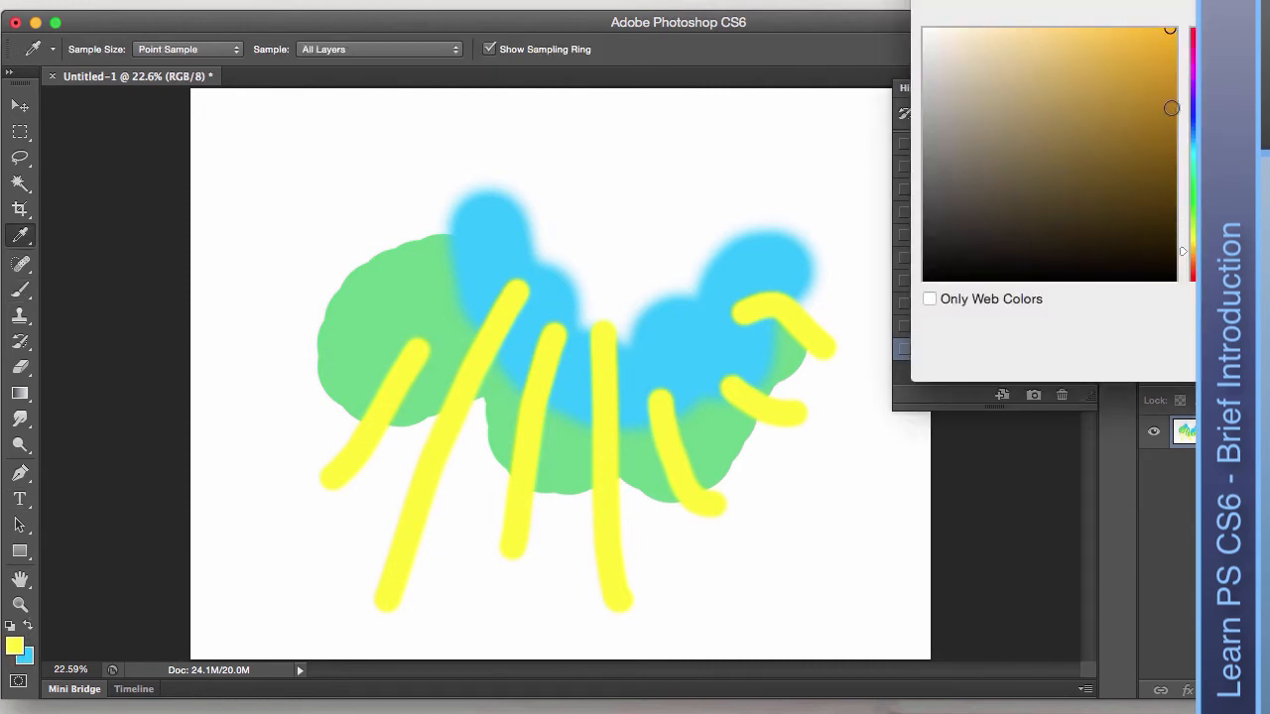
key("Return")
mouse_move(523, 230)
left_mouse_down()
mouse_move(565, 142)
mouse_move(641, 165)
mouse_move(632, 212)
mouse_move(780, 137)
mouse_move(808, 162)
mouse_move(784, 248)
left_mouse_up()
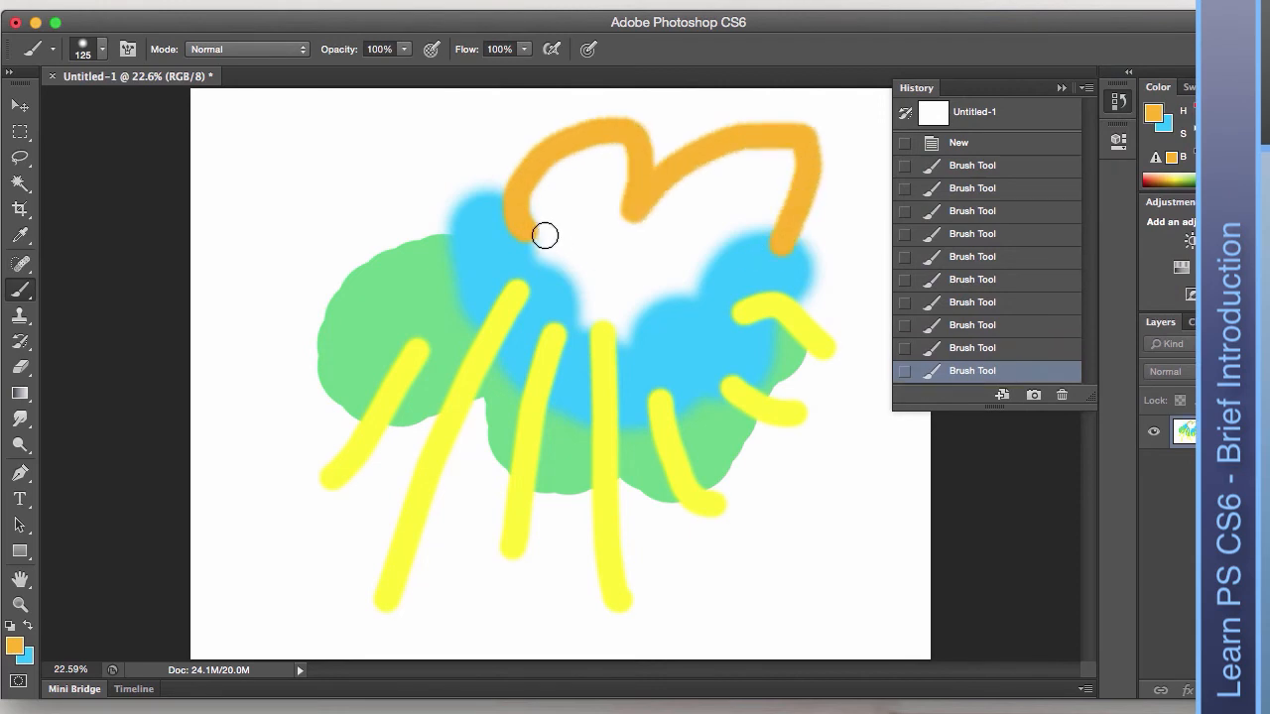
left_click_drag(536, 186, 542, 215)
Enlarge the brush and fill the M shape into a large orange blob.
key("bracketright")
key("bracketright")
key("bracketright")
key("bracketright")
key("bracketright")
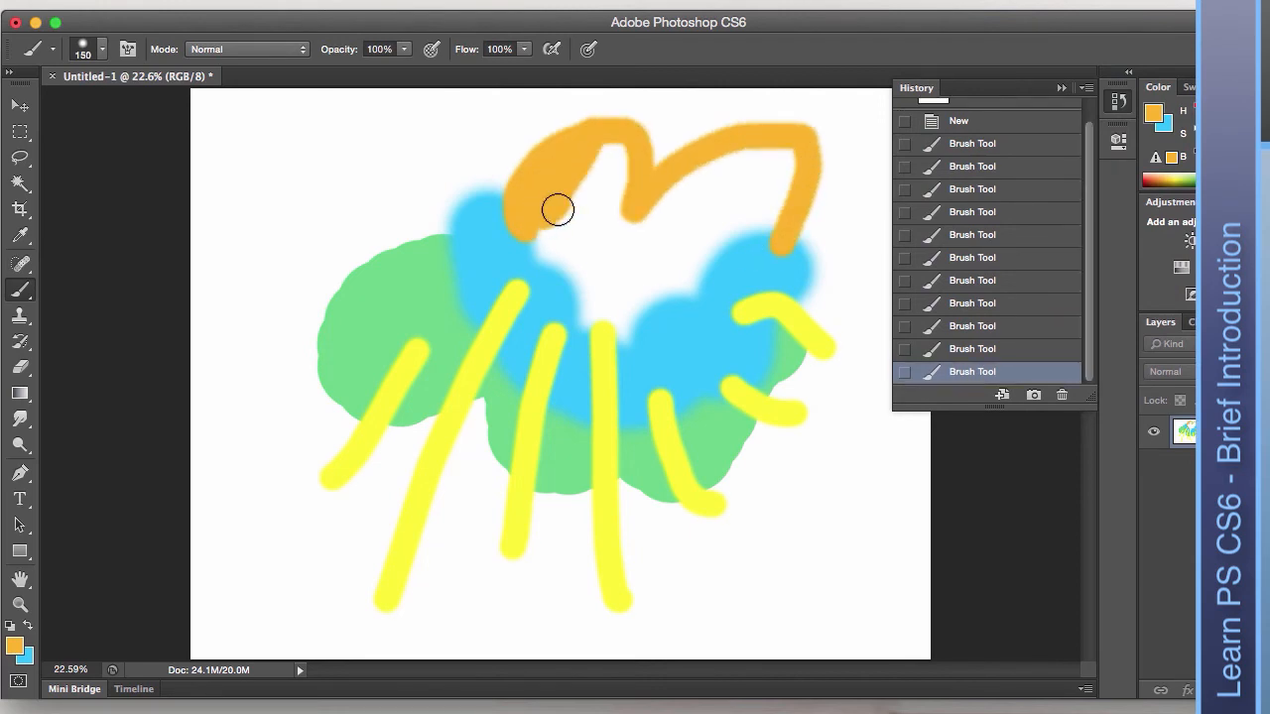
key("bracketright")
key("bracketright")
key("bracketright")
key("bracketright")
left_click(578, 199)
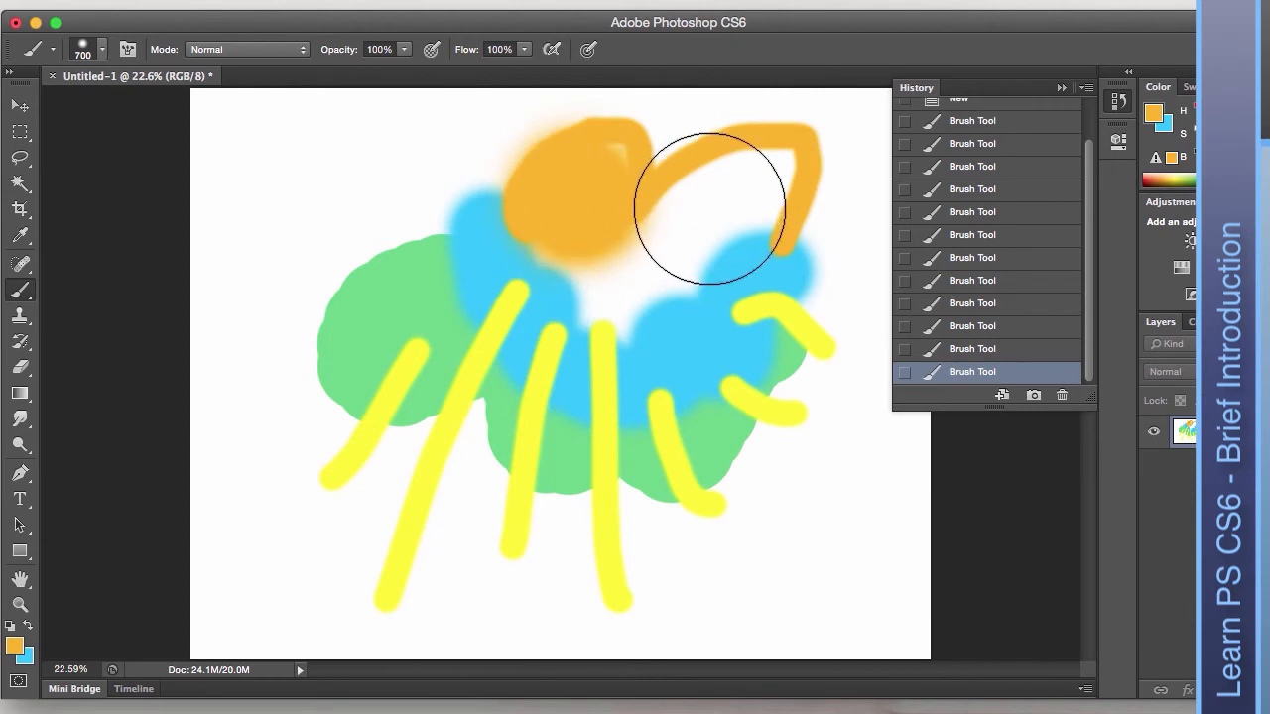
key("super+z")
left_click(102, 50)
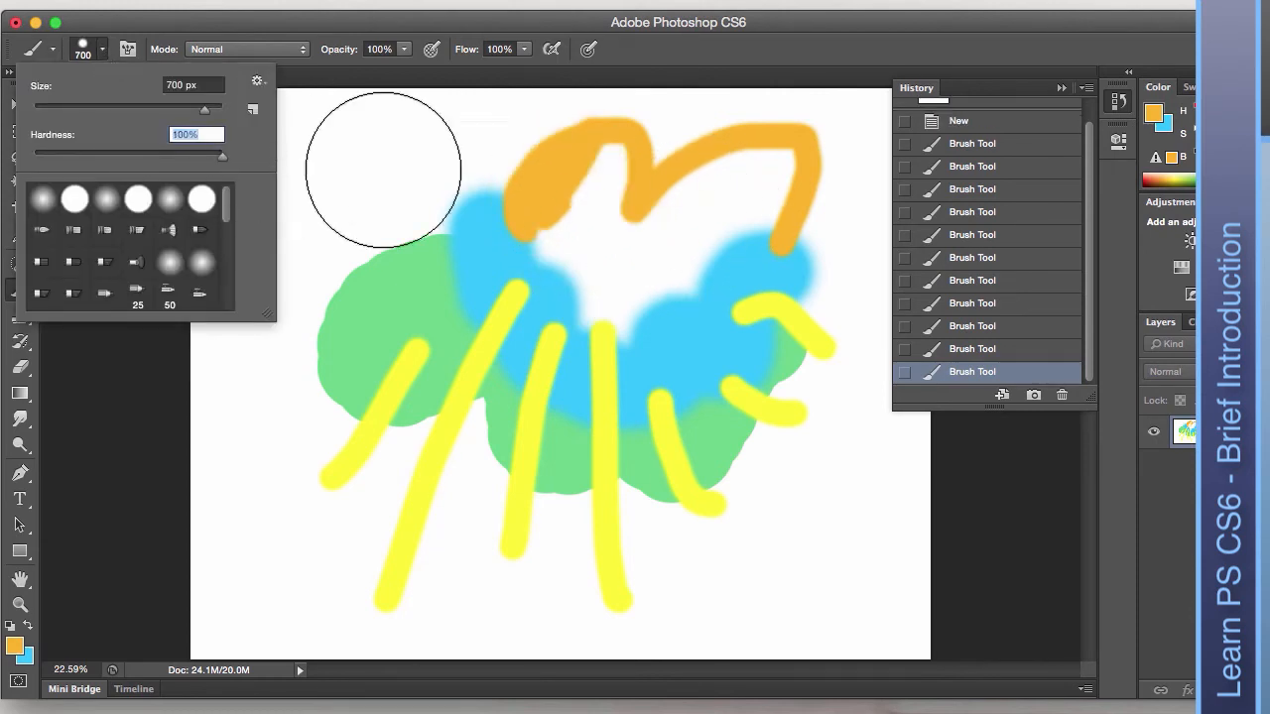
left_click(584, 205)
left_click_drag(640, 231, 756, 203)
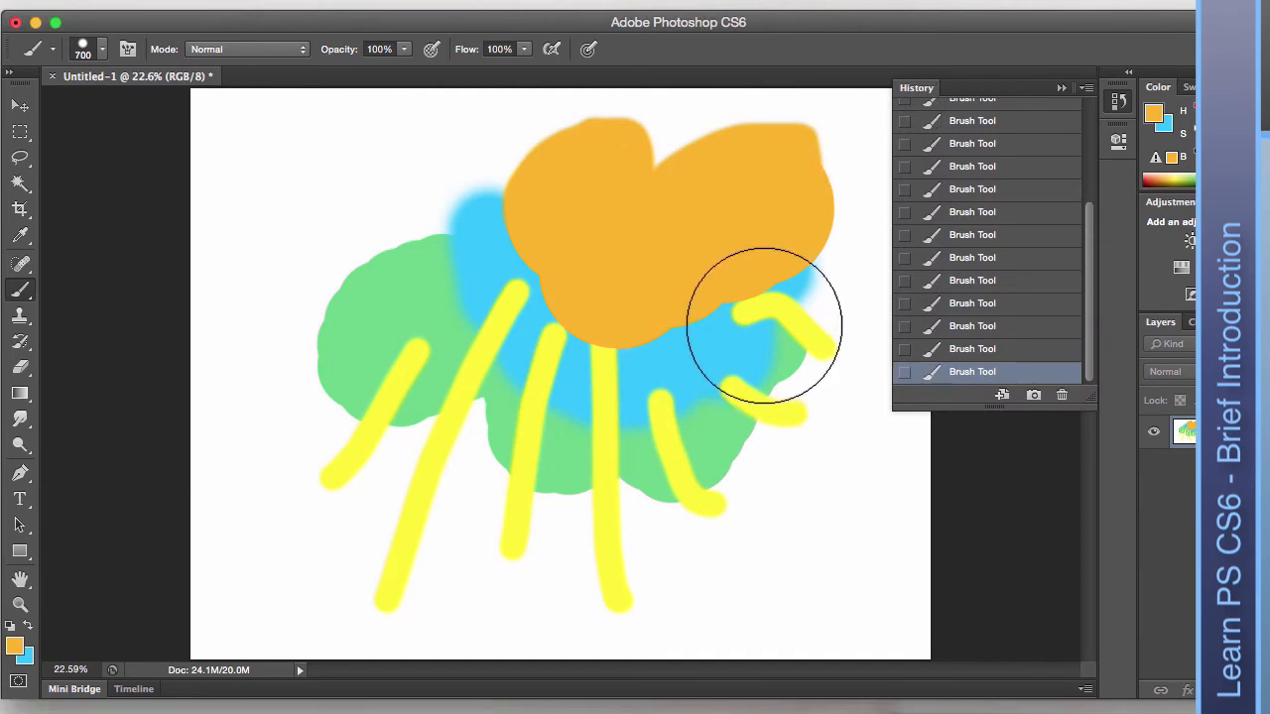
left_click_drag(995, 405, 995, 637)
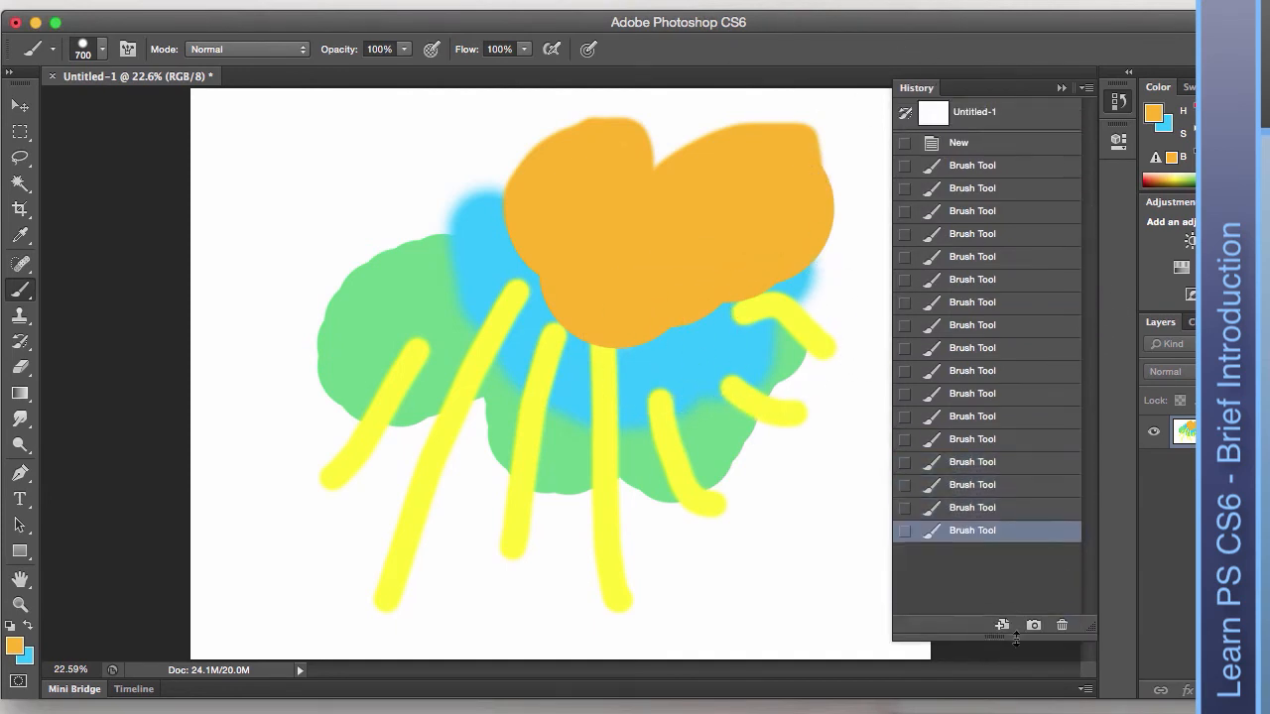
Dab eight small blue dots across the orange blob with a slightly smaller brush.
left_click(28, 624)
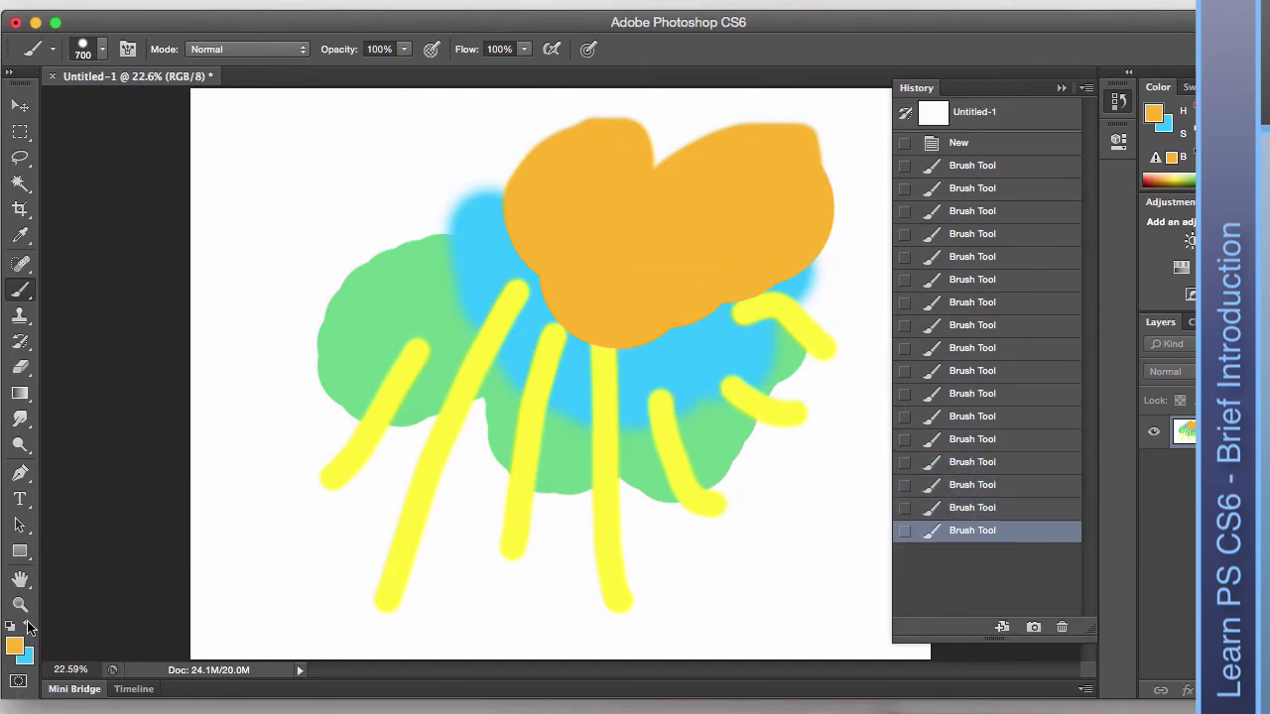
key("bracketleft")
key("bracketleft")
key("bracketleft")
key("bracketleft")
key("bracketleft")
key("bracketleft")
key("bracketleft")
key("bracketleft")
key("bracketleft")
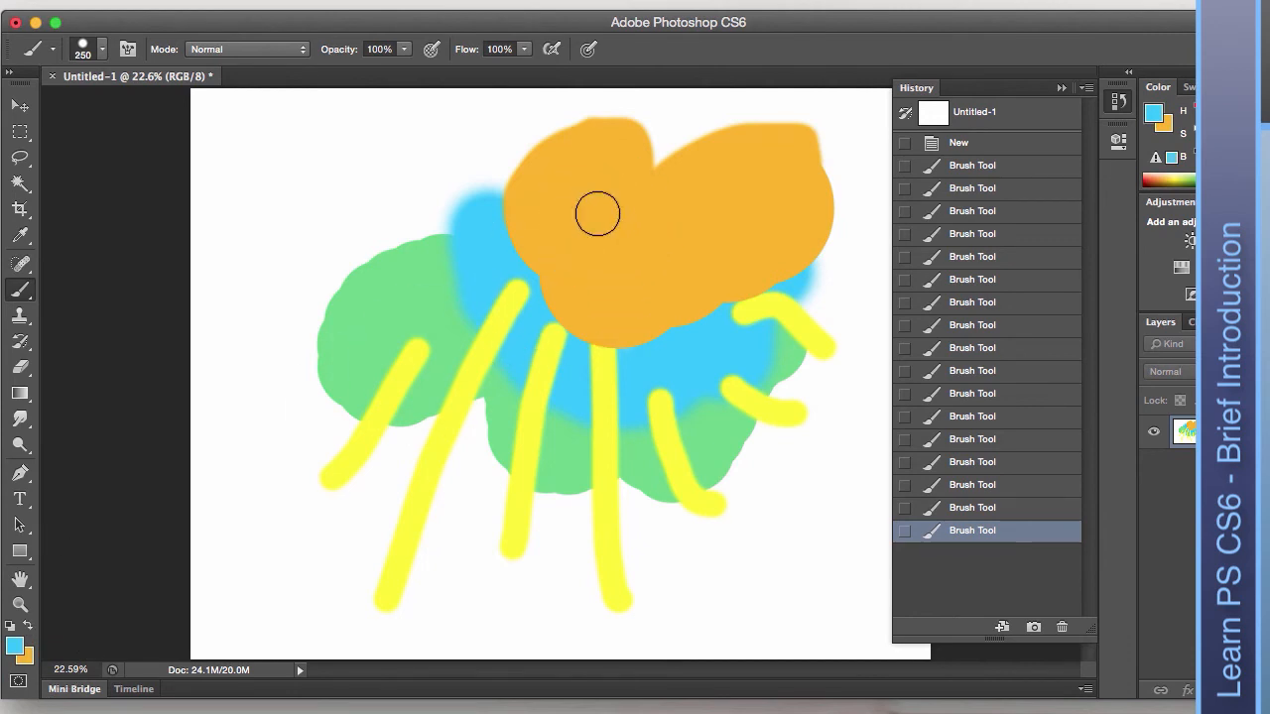
left_click(578, 165)
left_click(570, 227)
left_click(625, 194)
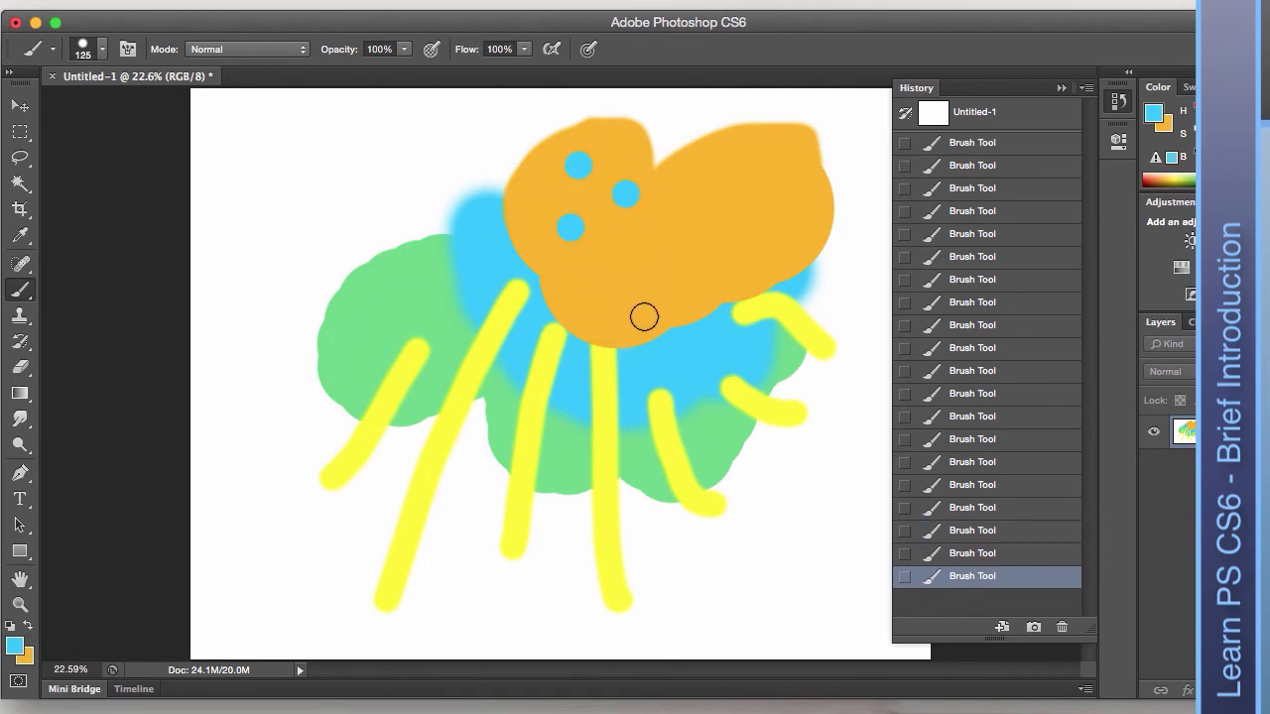
left_click(641, 315)
left_click(710, 239)
left_click(694, 206)
left_click(779, 157)
left_click(788, 235)
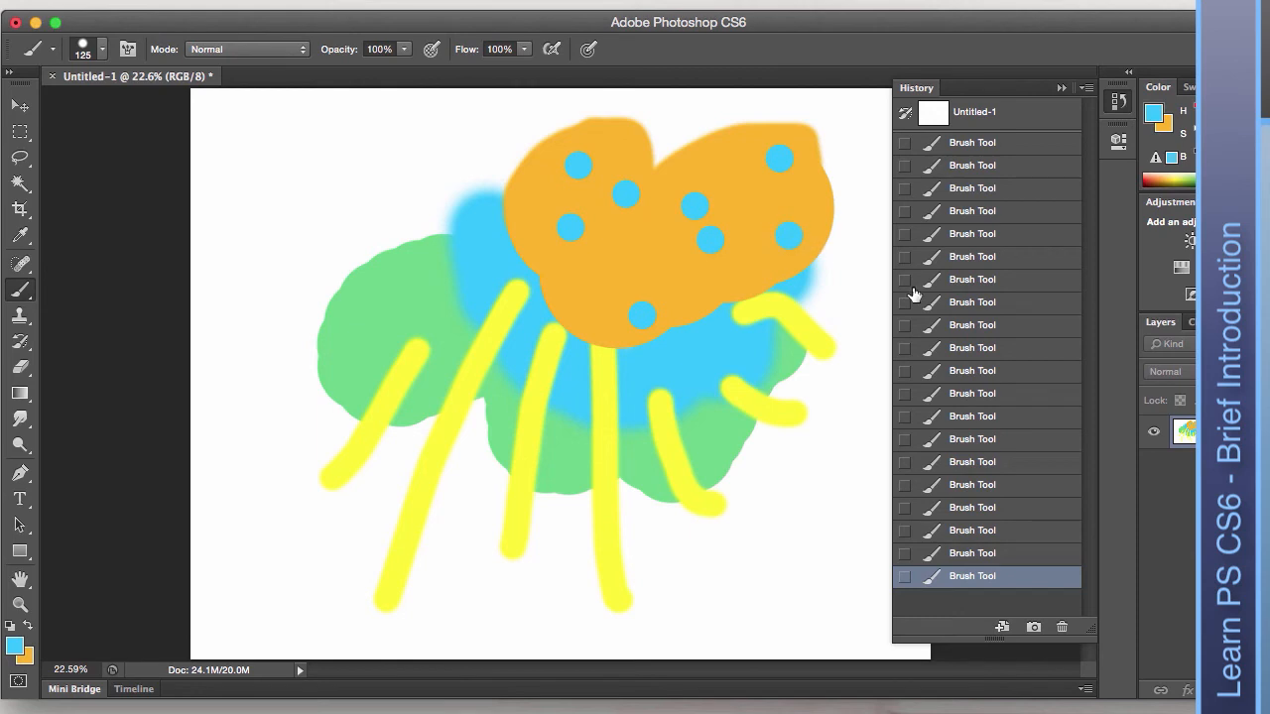
Revert to the first Brush Tool state after comparing it with the blank Untitled-1 snapshot, then hide History.
left_click(972, 142)
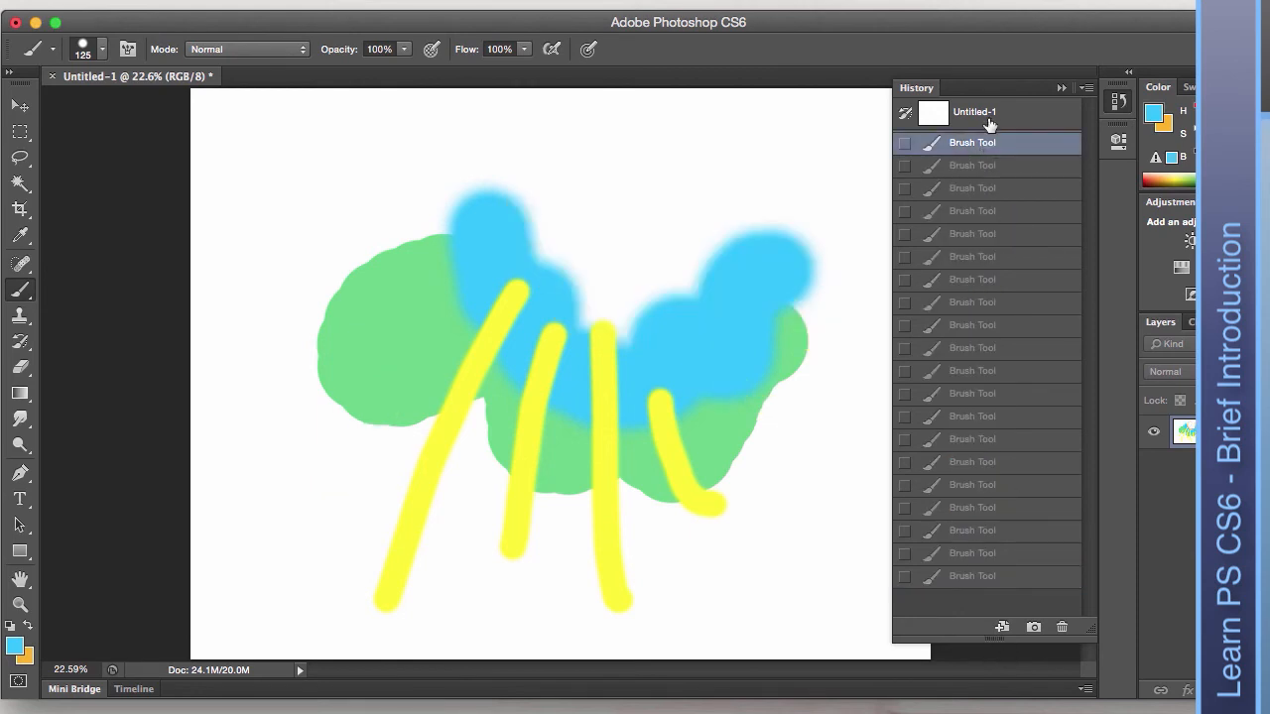
double_click(1016, 120)
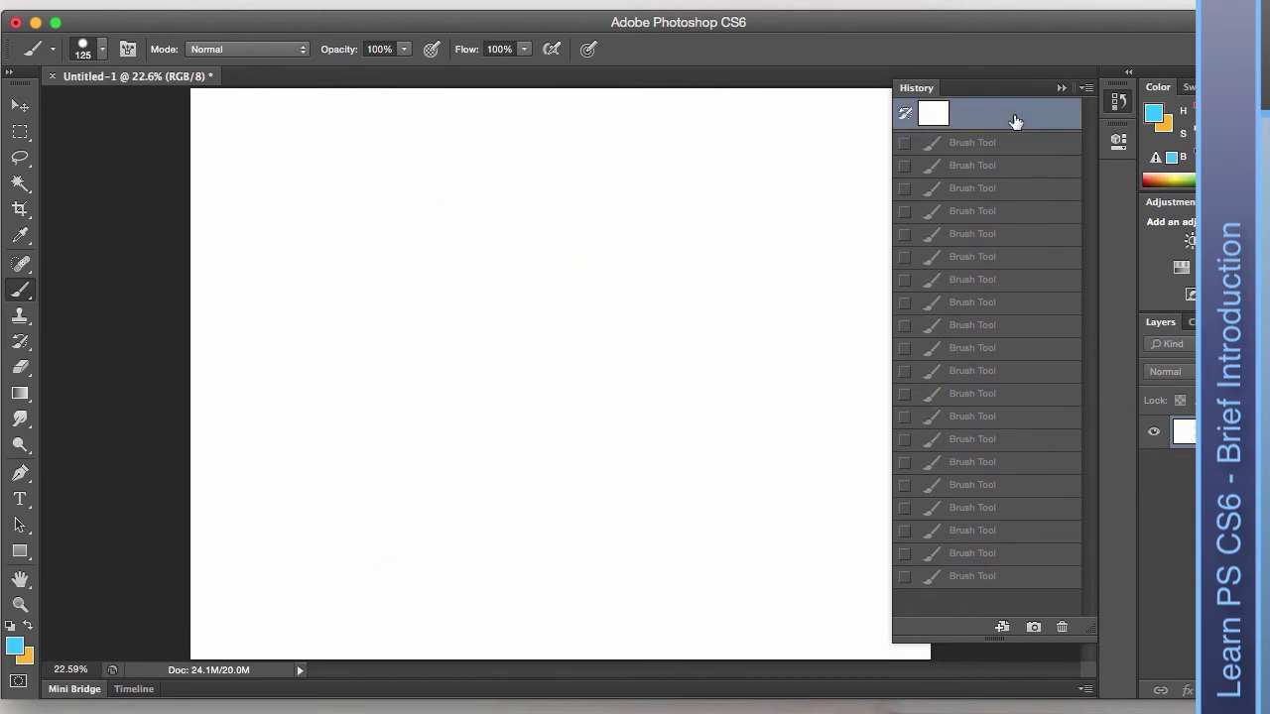
left_click(1018, 146)
left_click(1024, 119)
left_click(1026, 136)
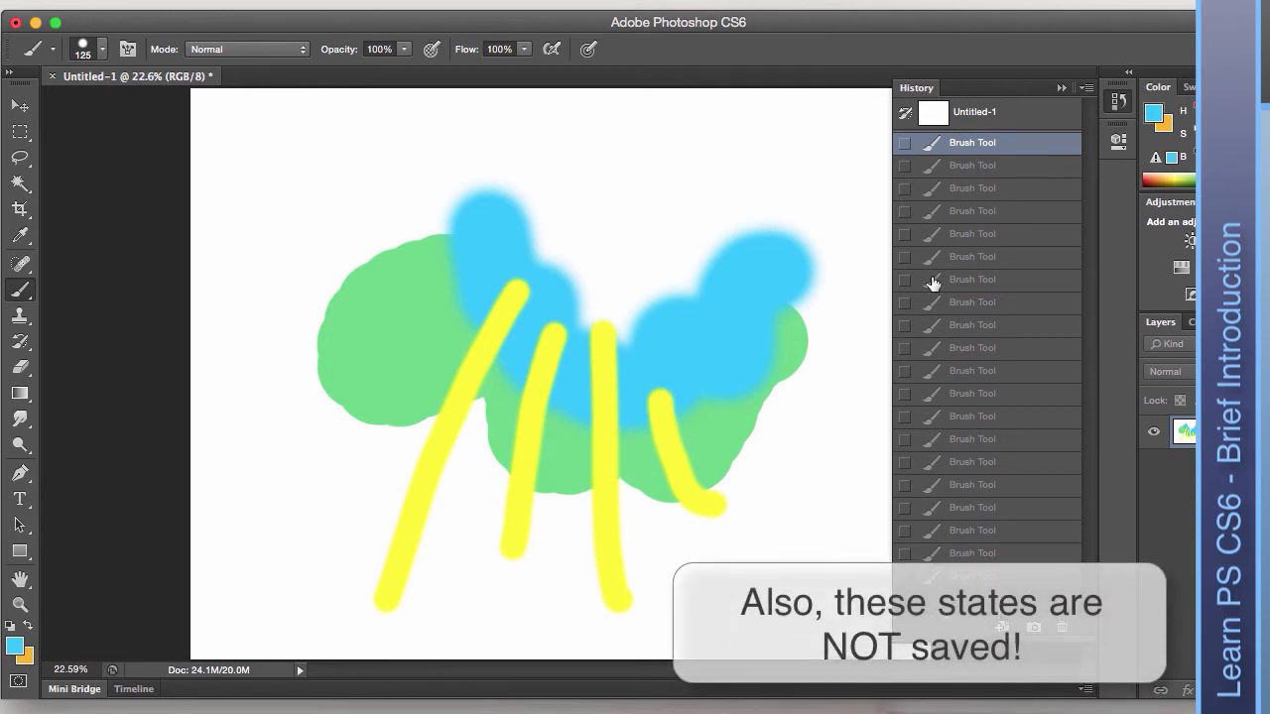
left_click(1118, 101)
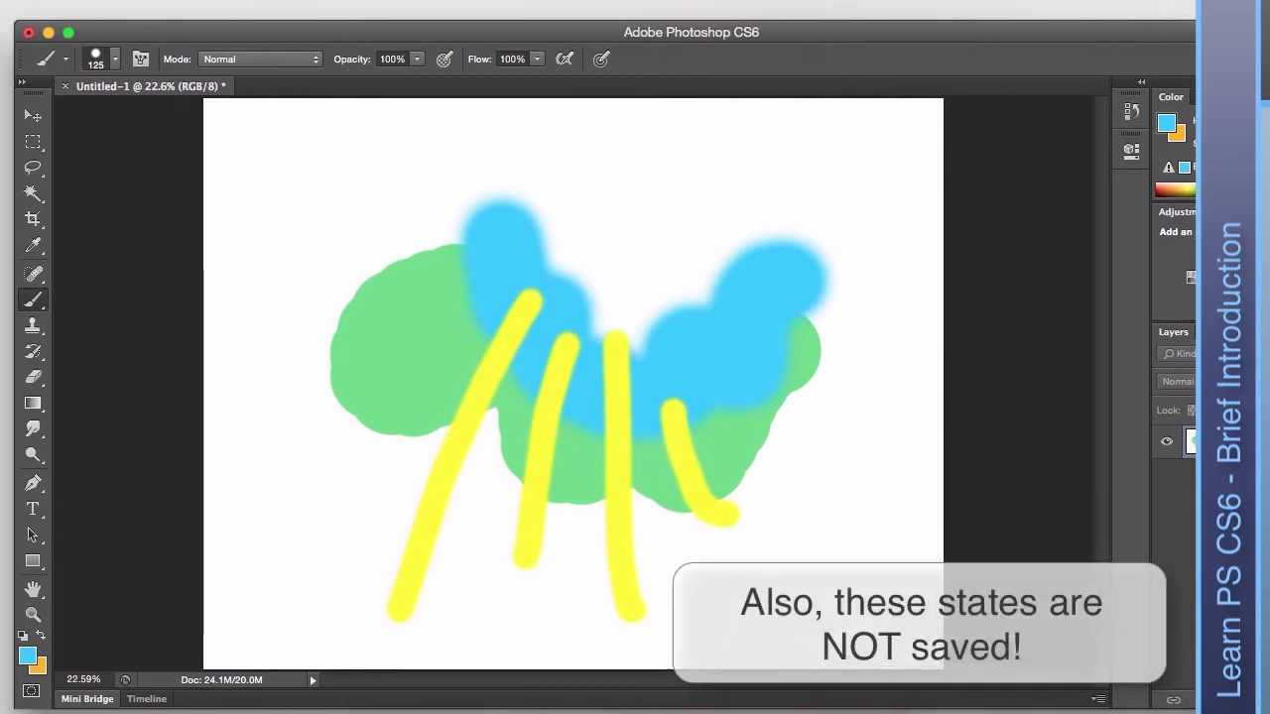
left_click(159, 11)
mouse_move(111, 12)
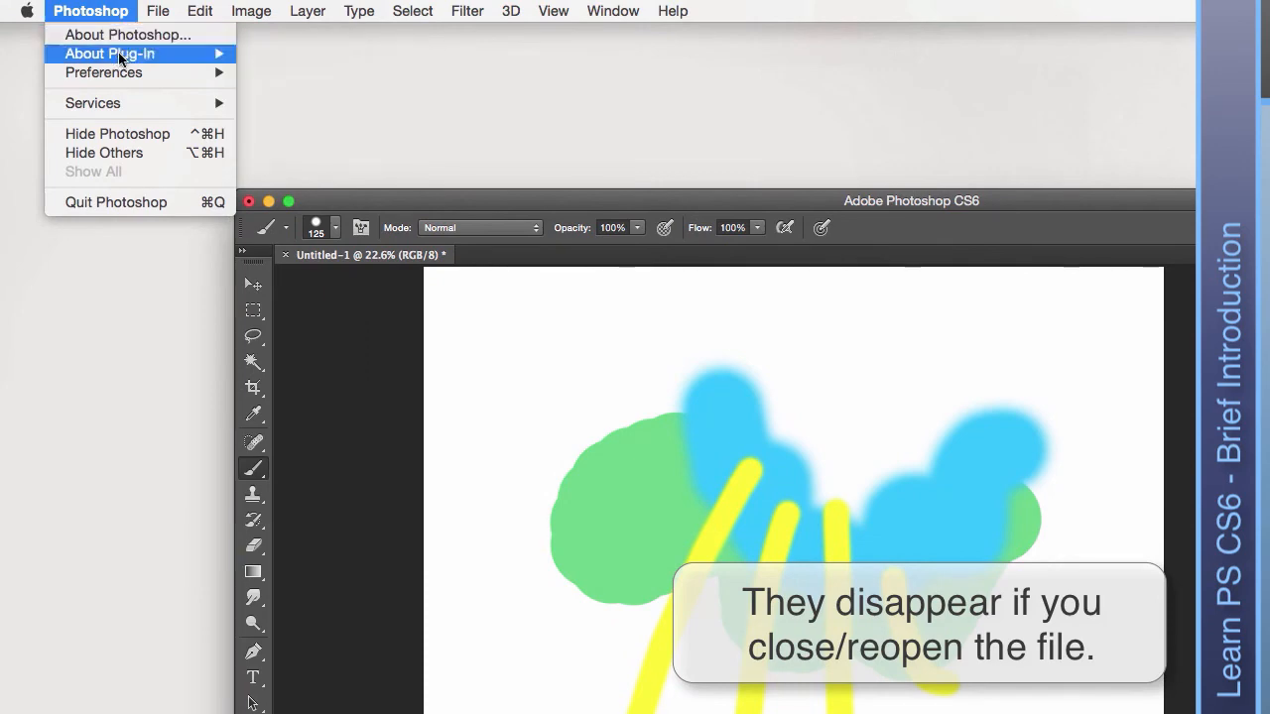
mouse_move(125, 78)
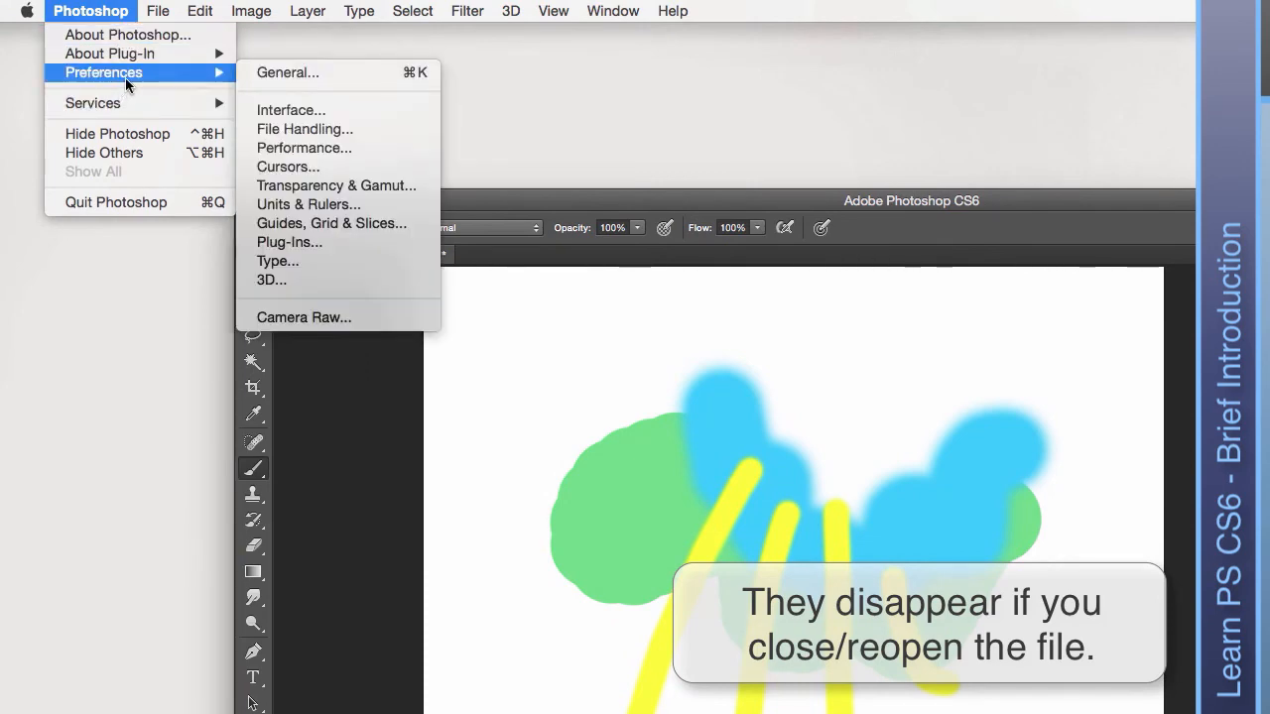
left_click(321, 71)
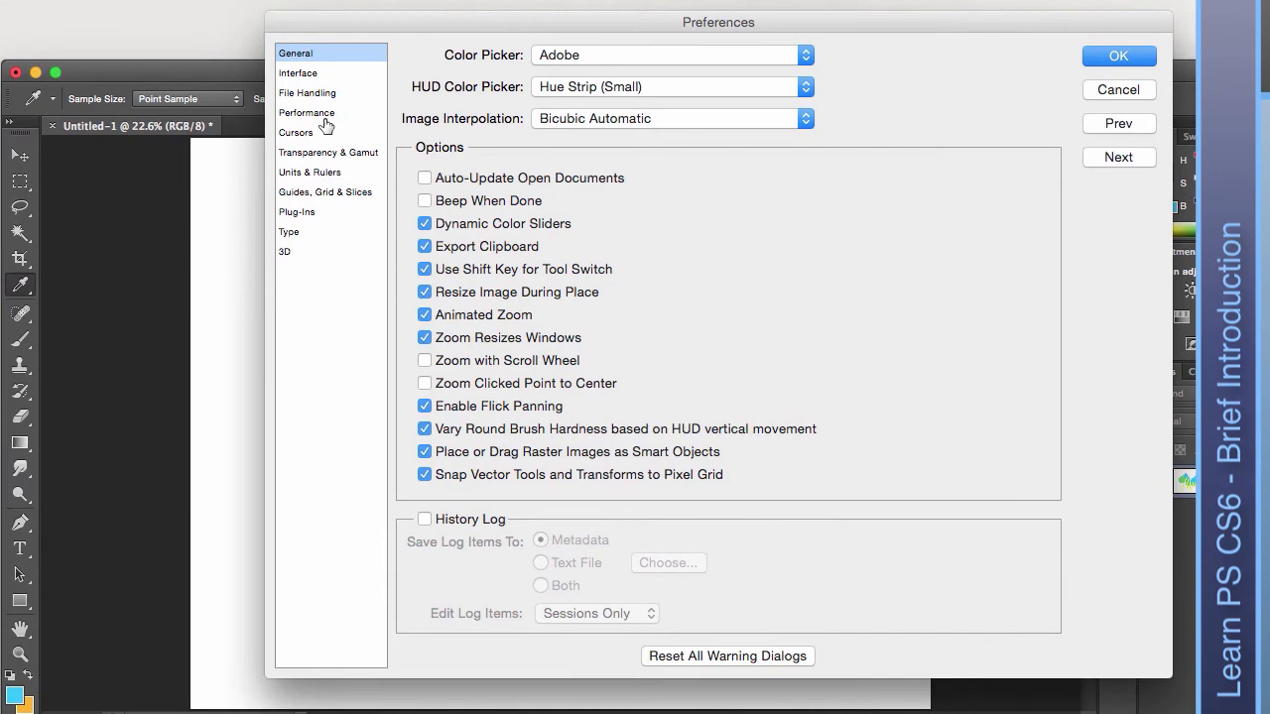
left_click(323, 115)
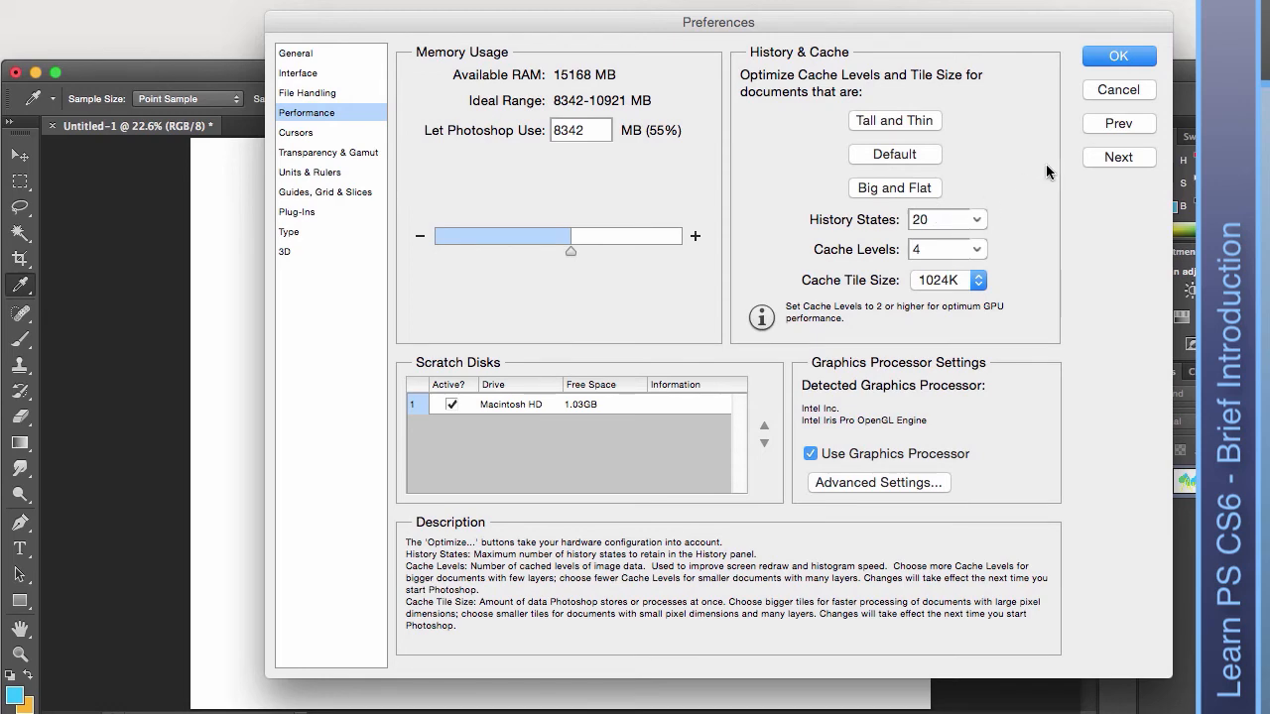
left_click(1118, 91)
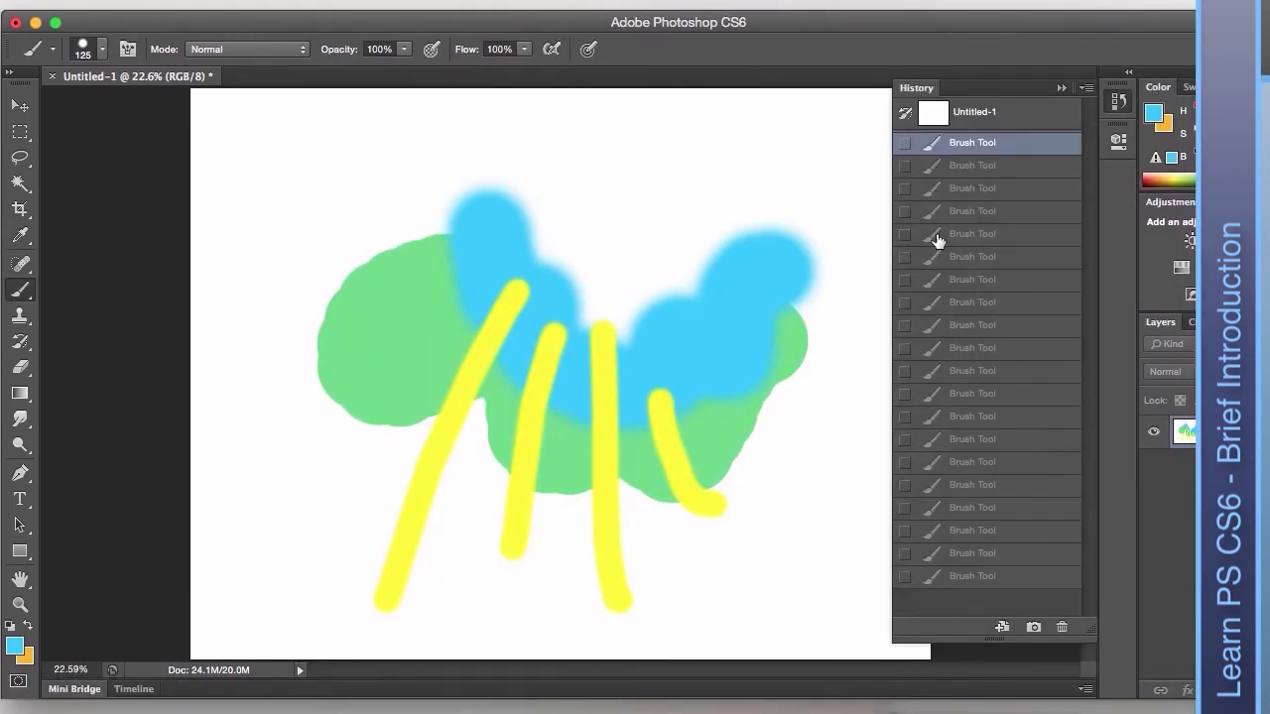
Use the History Brush, sourced from the first Brush Tool state, to paint white streaks through the orange blob.
left_click(21, 342)
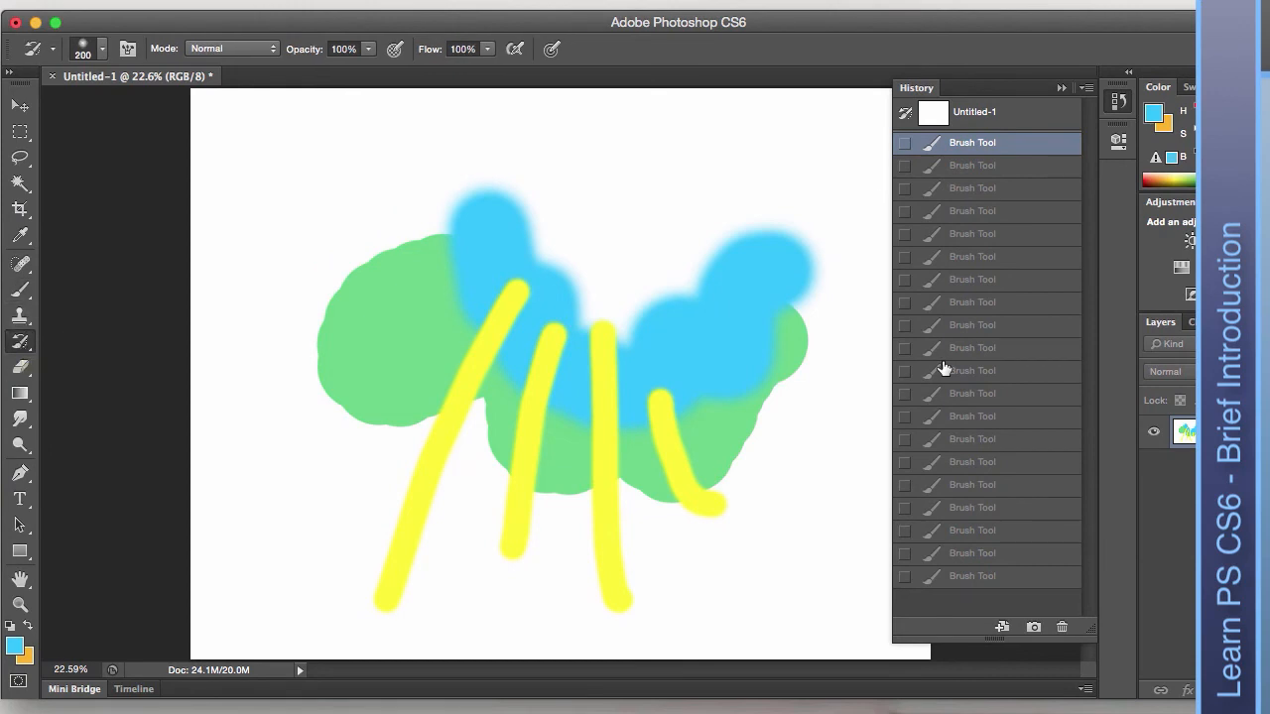
left_click(999, 579)
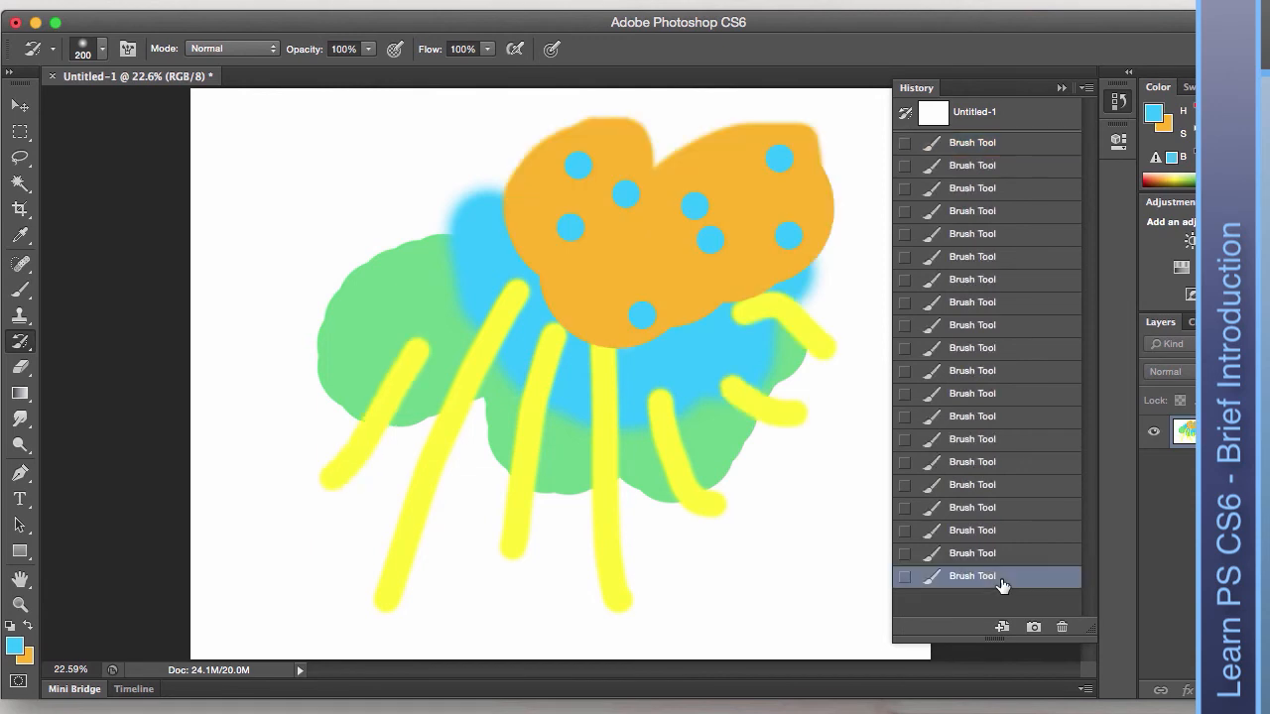
left_click(905, 144)
left_click_drag(536, 255, 593, 211)
mouse_move(495, 340)
left_mouse_down()
mouse_move(542, 239)
mouse_move(557, 320)
mouse_move(602, 398)
mouse_move(746, 181)
mouse_move(717, 458)
mouse_move(768, 175)
mouse_move(805, 116)
mouse_move(681, 222)
mouse_move(689, 215)
mouse_move(619, 143)
mouse_move(602, 192)
mouse_move(500, 146)
mouse_move(505, 181)
mouse_move(510, 166)
mouse_move(549, 203)
mouse_move(445, 182)
left_mouse_up()
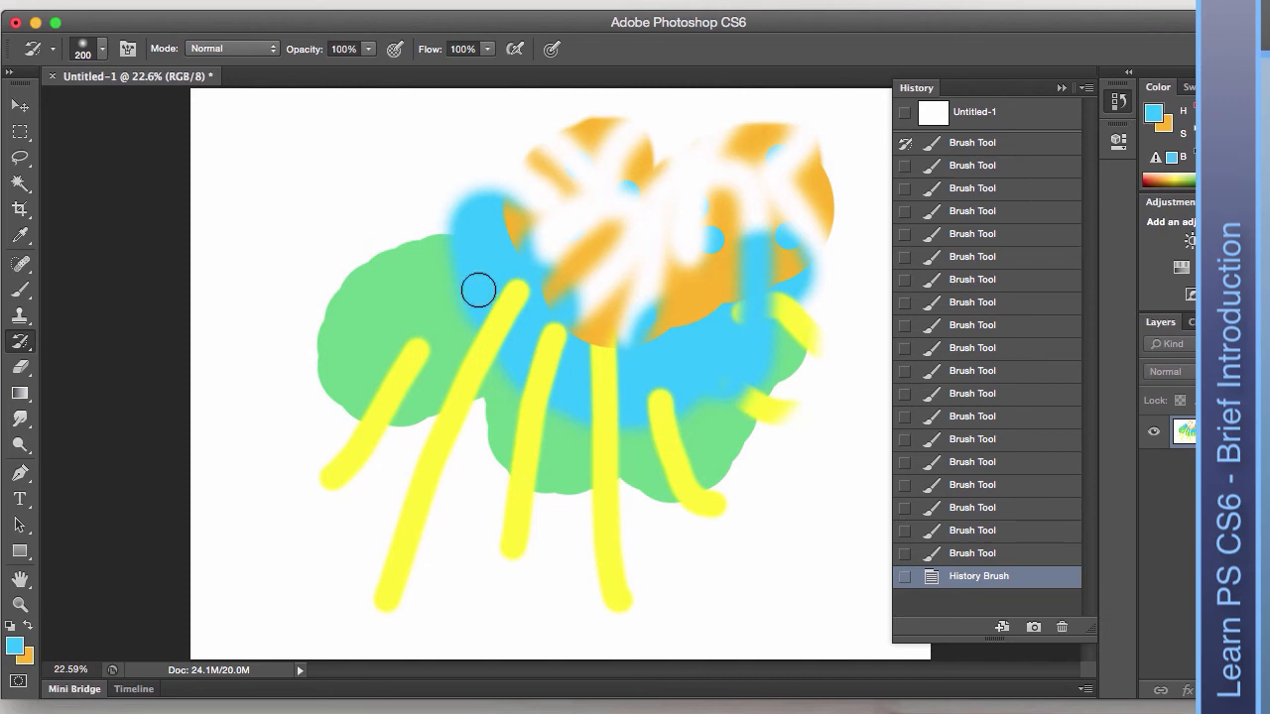
left_click(1117, 101)
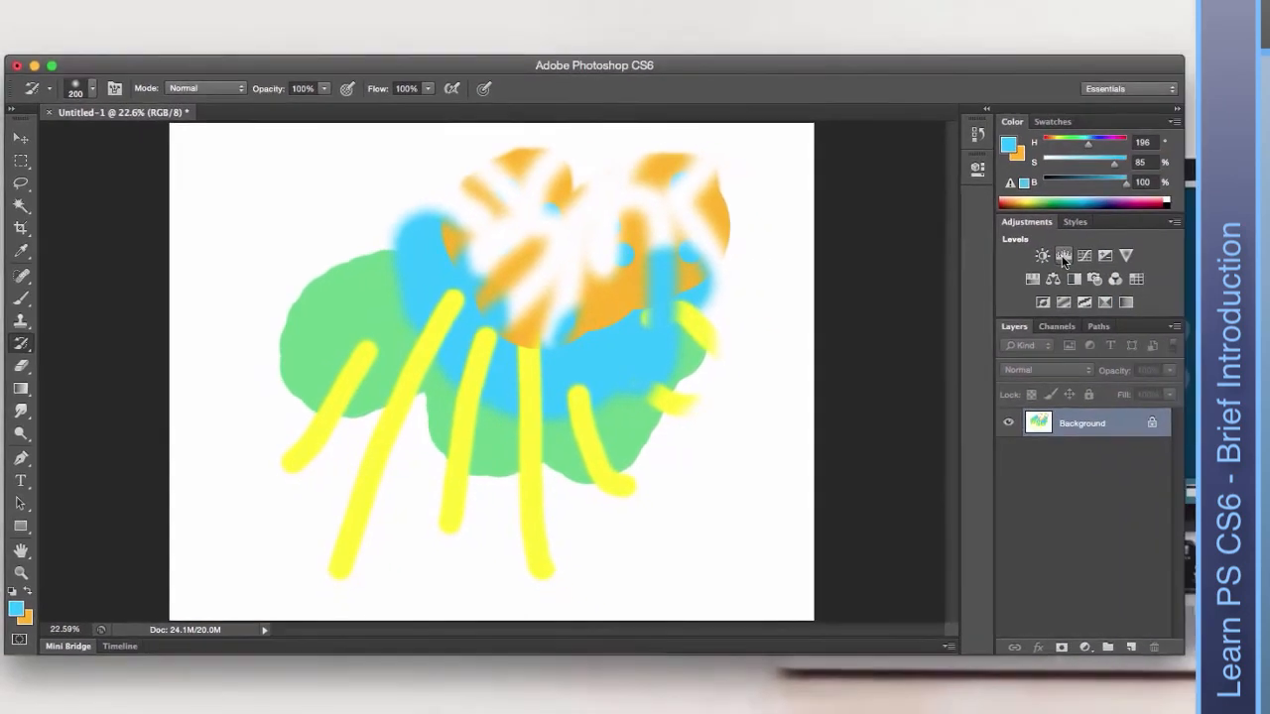
Add a Levels adjustment layer with input levels set to 29 and 214.
left_click(1064, 257)
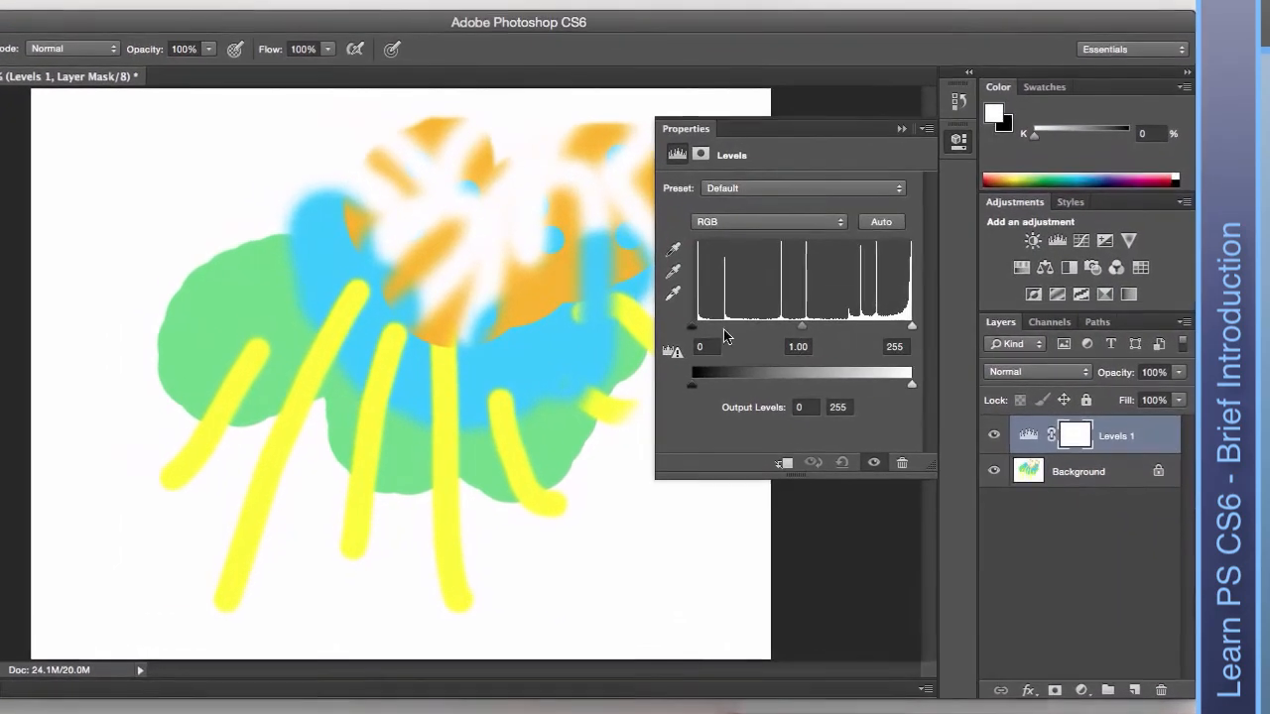
left_click_drag(692, 327, 716, 329)
left_click_drag(911, 327, 884, 329)
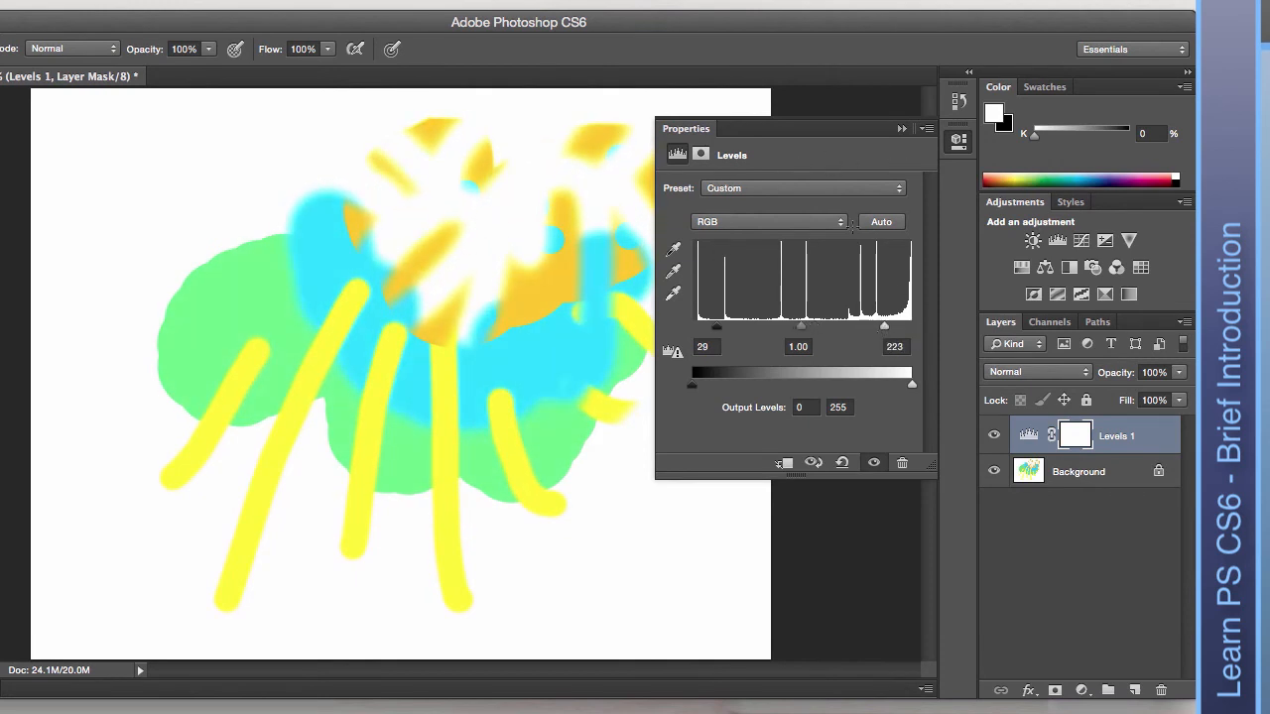
Add a Hue/Saturation adjustment layer with Saturation +66 and Hue -37.
left_click(1020, 267)
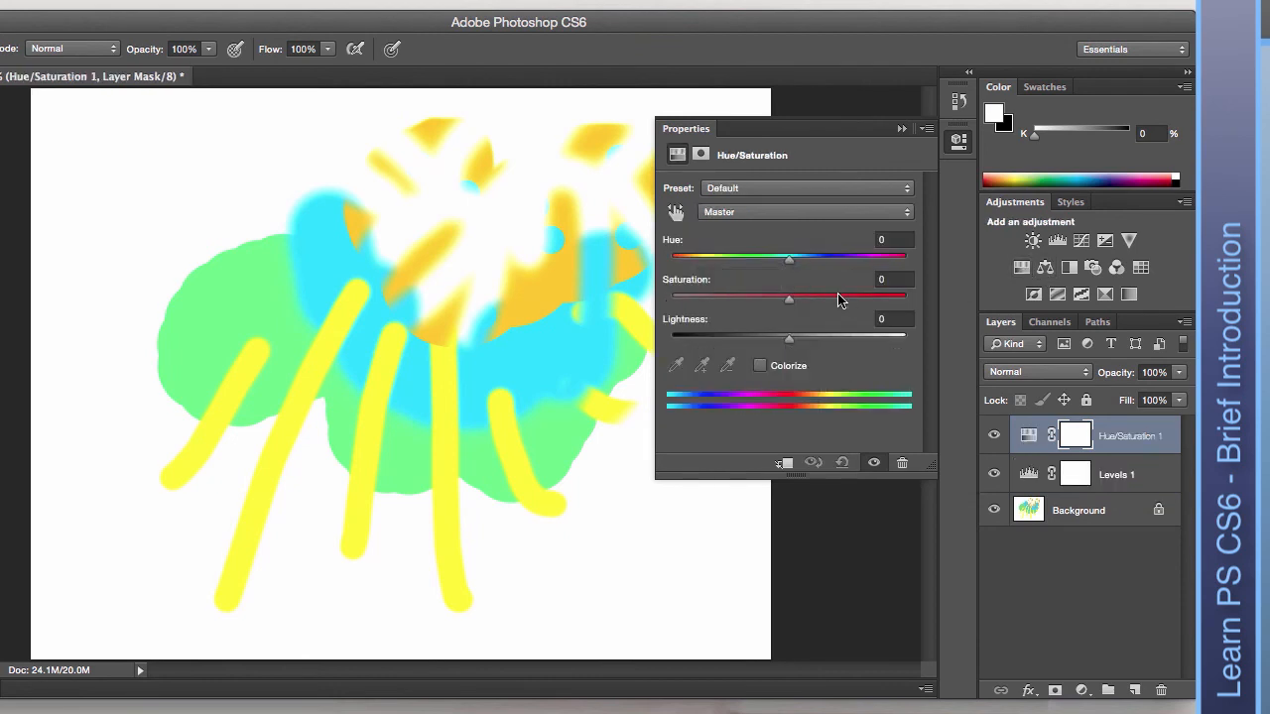
left_click_drag(838, 300, 866, 297)
left_click_drag(765, 261, 859, 261)
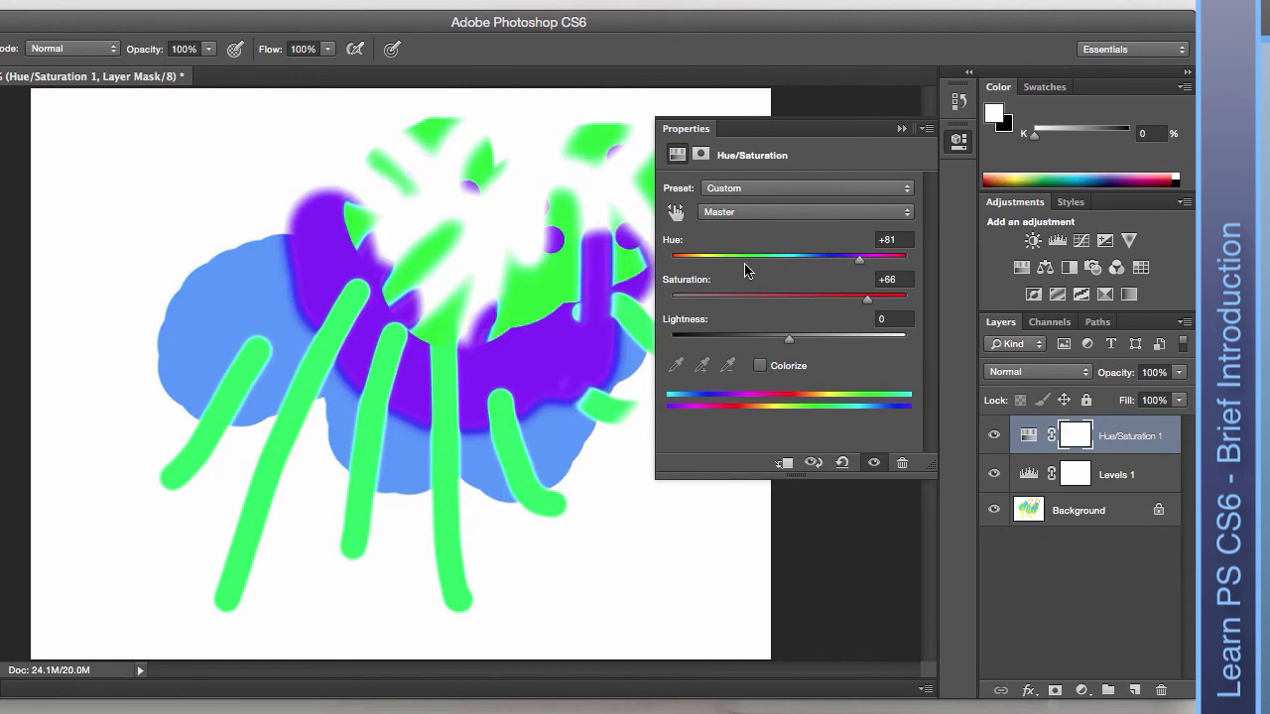
left_click(746, 265)
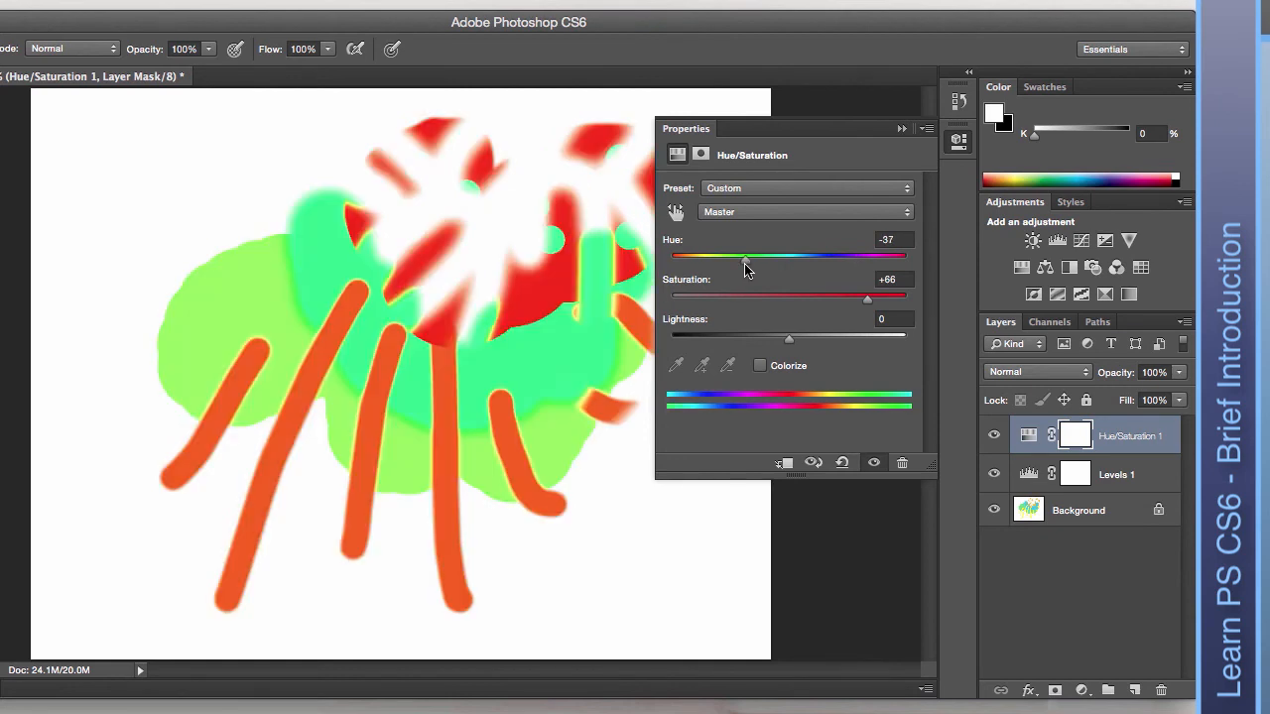
left_click(956, 144)
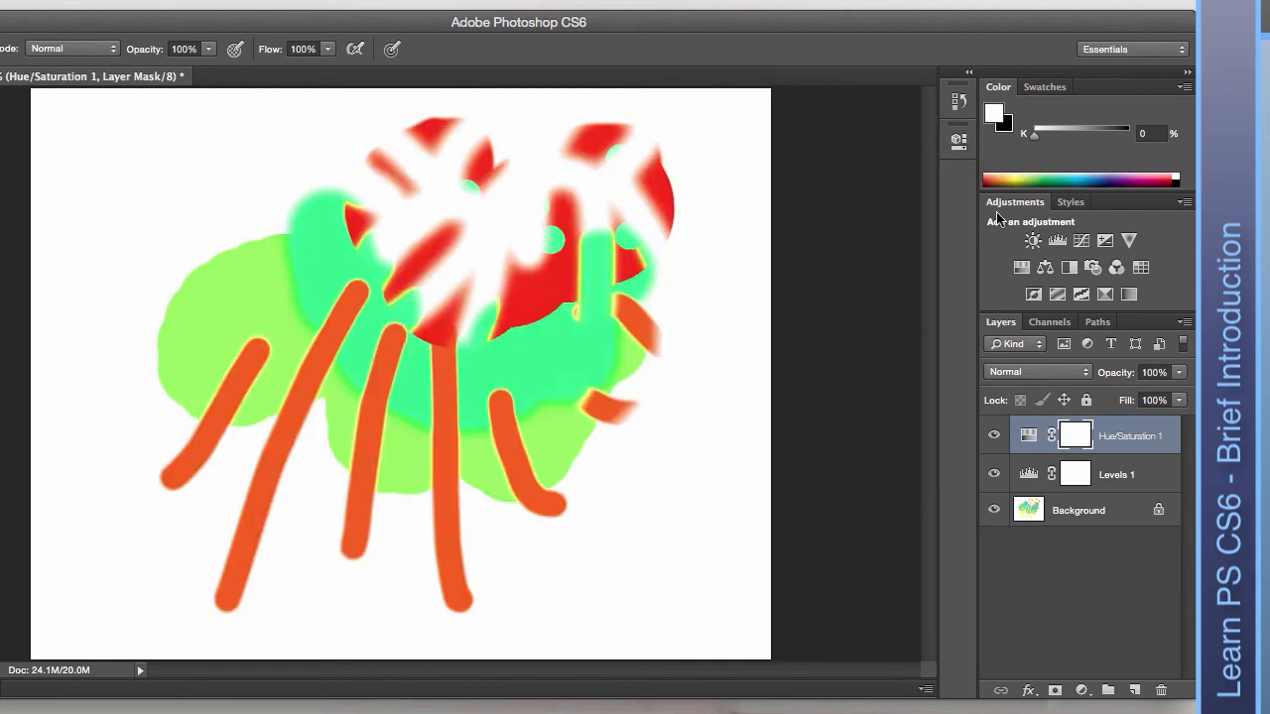
Paint a blue circle near the top-left on a new empty layer.
left_click(1070, 202)
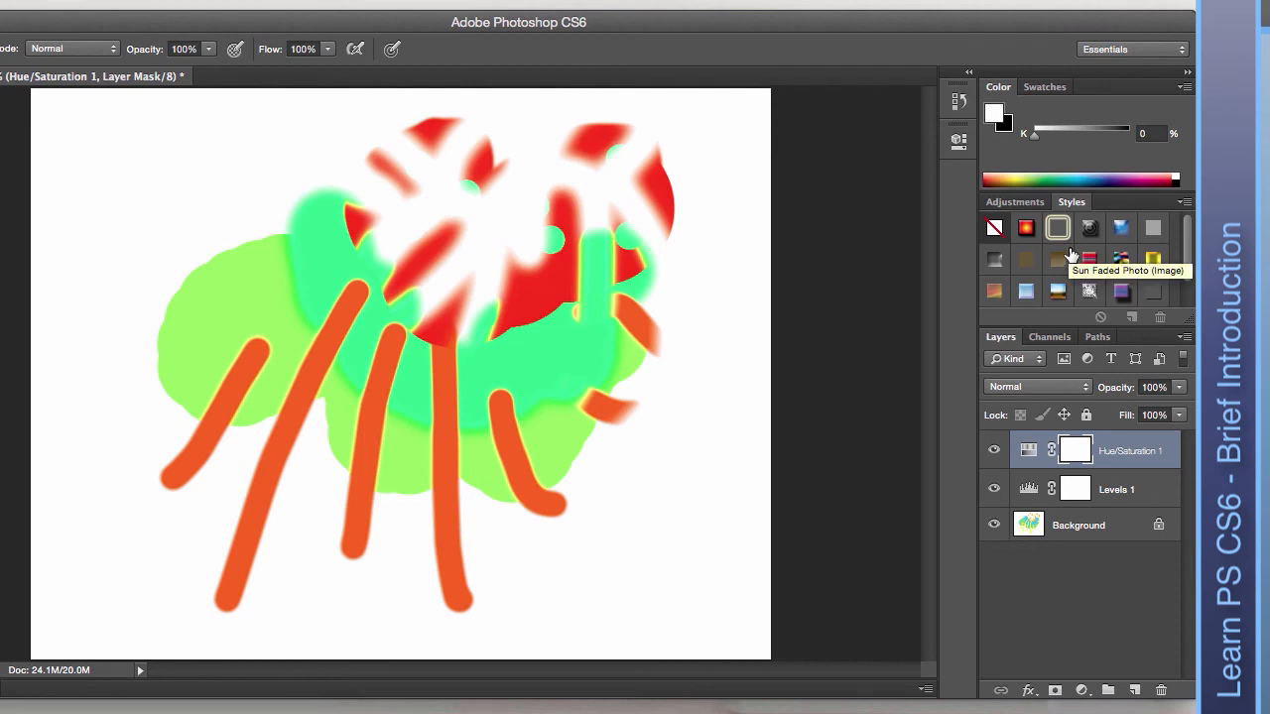
key("b")
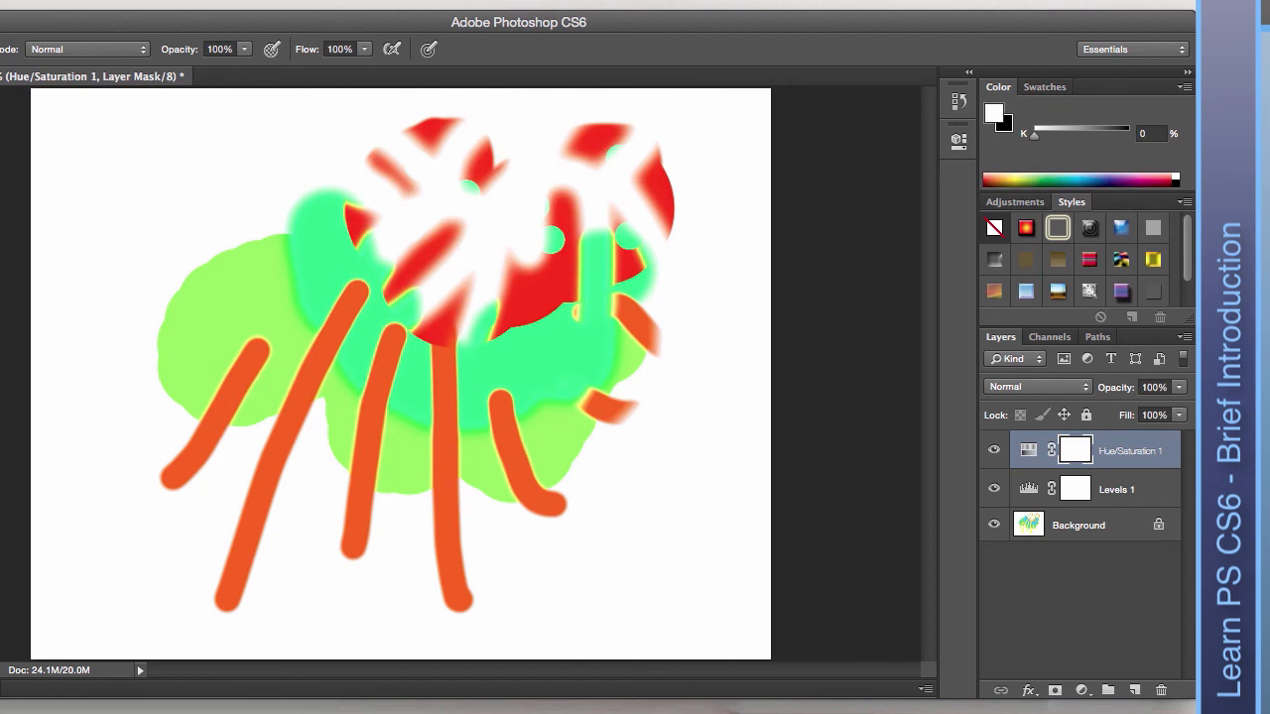
left_click(1133, 690)
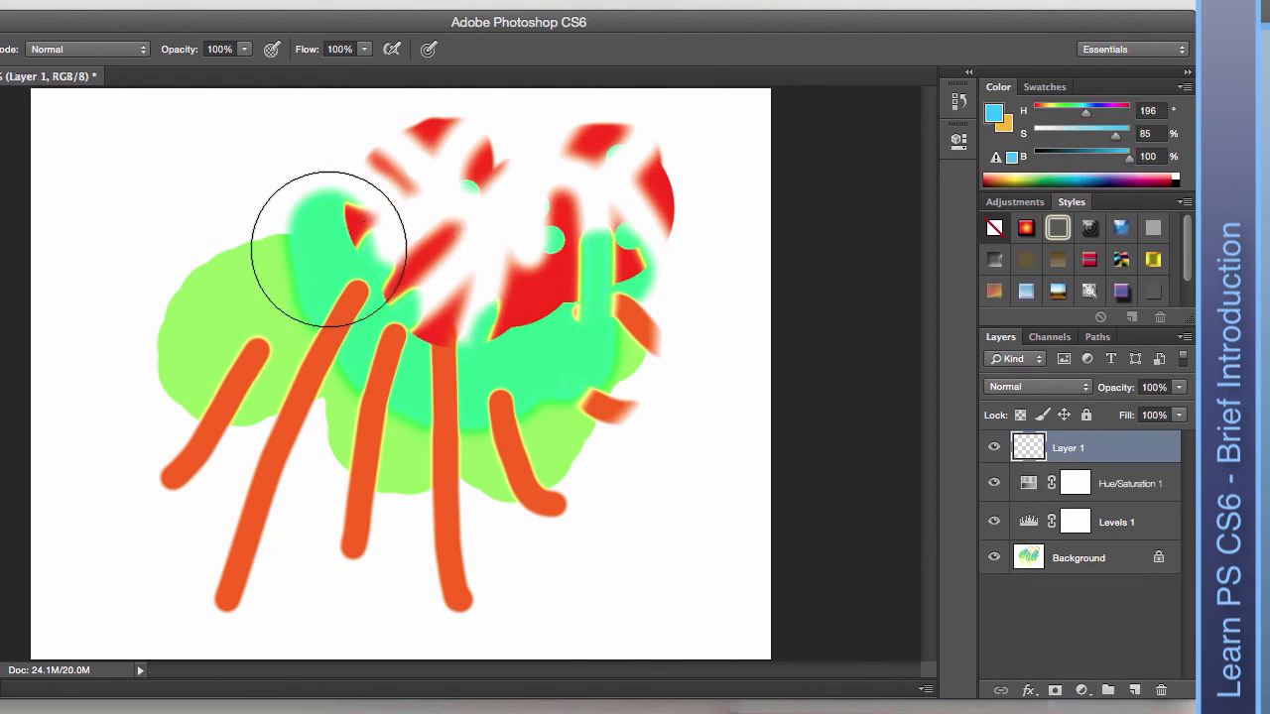
left_click(241, 225)
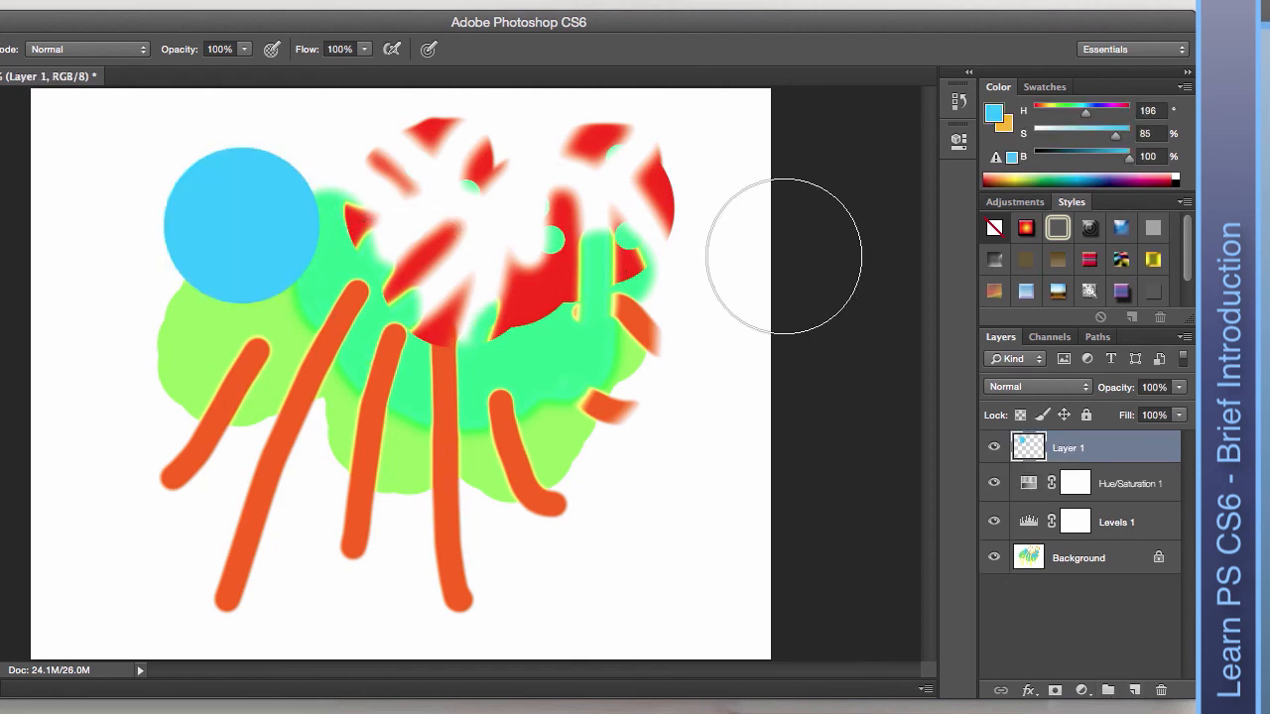
Try several preset styles on the circle, settling on the blue gradient bevelled style.
left_click(1026, 230)
left_click(1028, 259)
left_click(1091, 261)
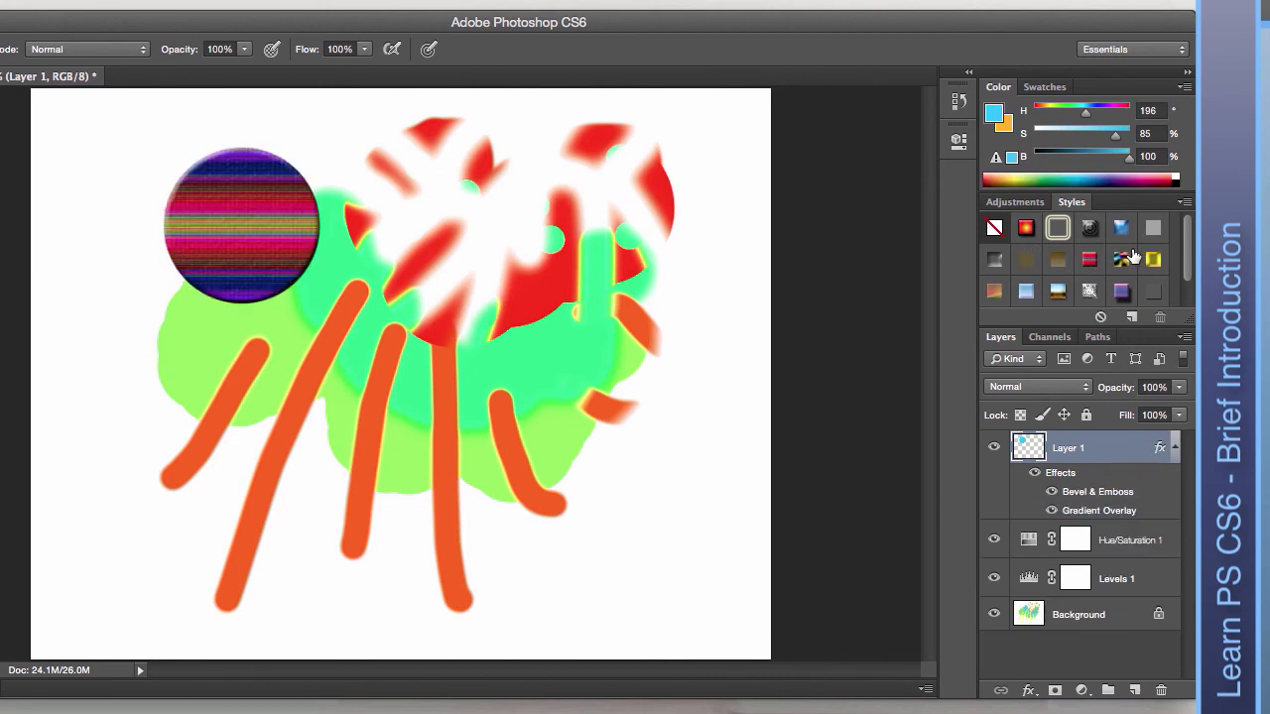
left_click(1122, 229)
left_click(1153, 288)
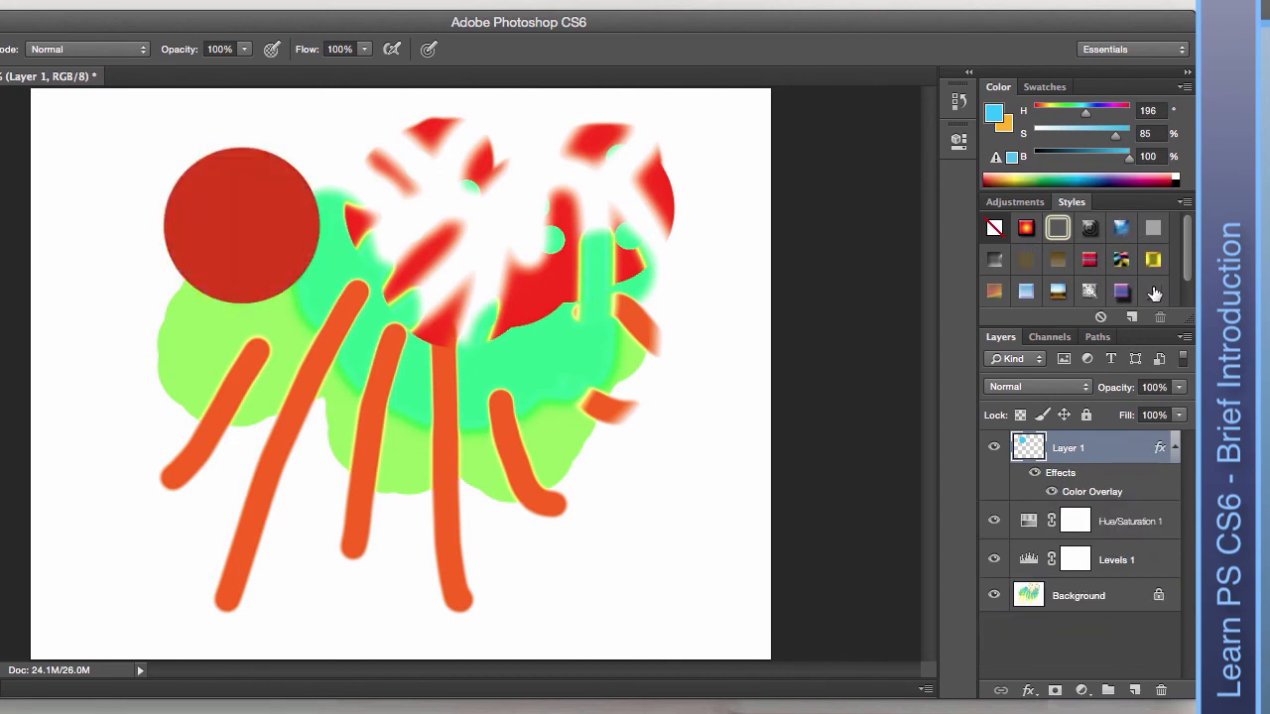
left_click(1155, 294)
left_click(993, 291)
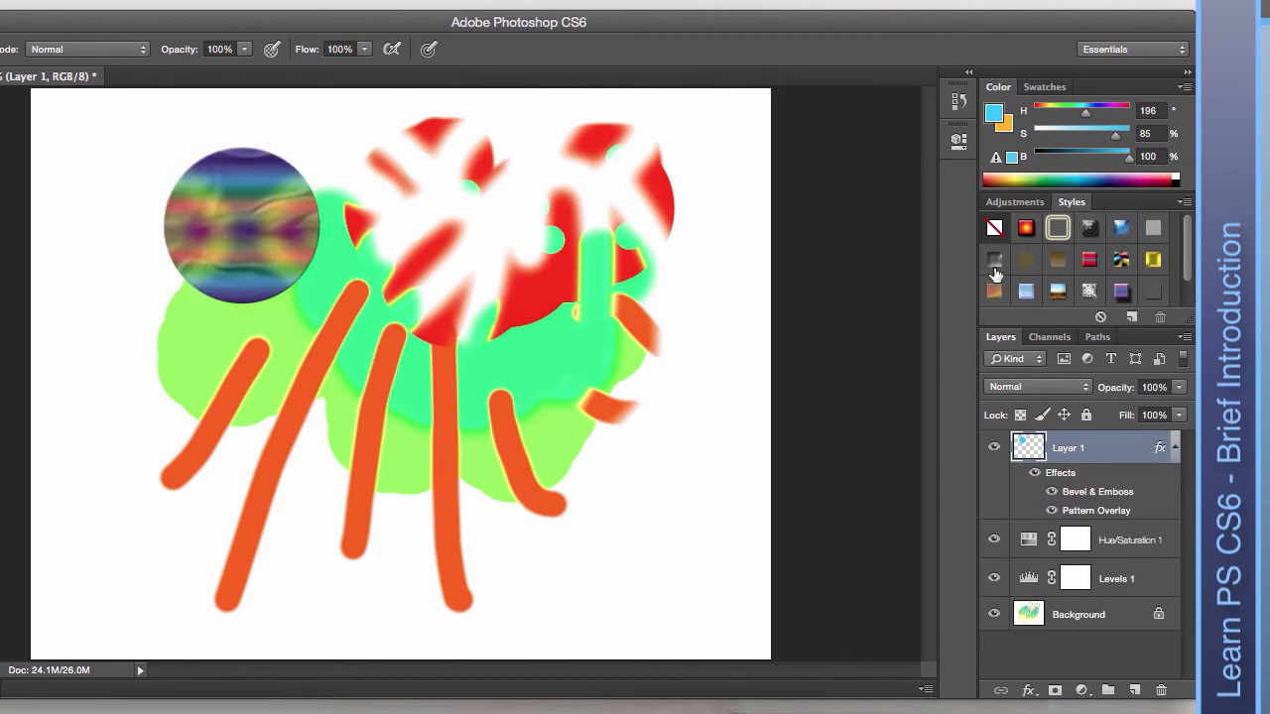
left_click(993, 266)
left_click(1027, 292)
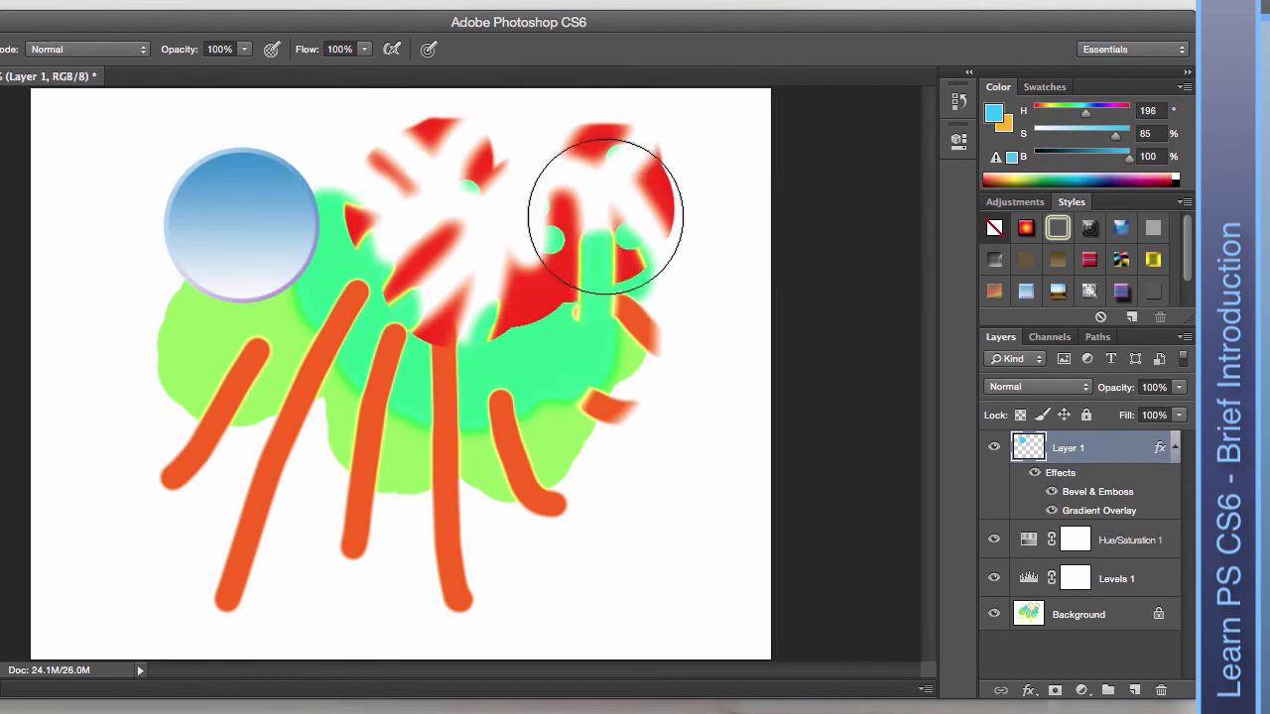
key("v")
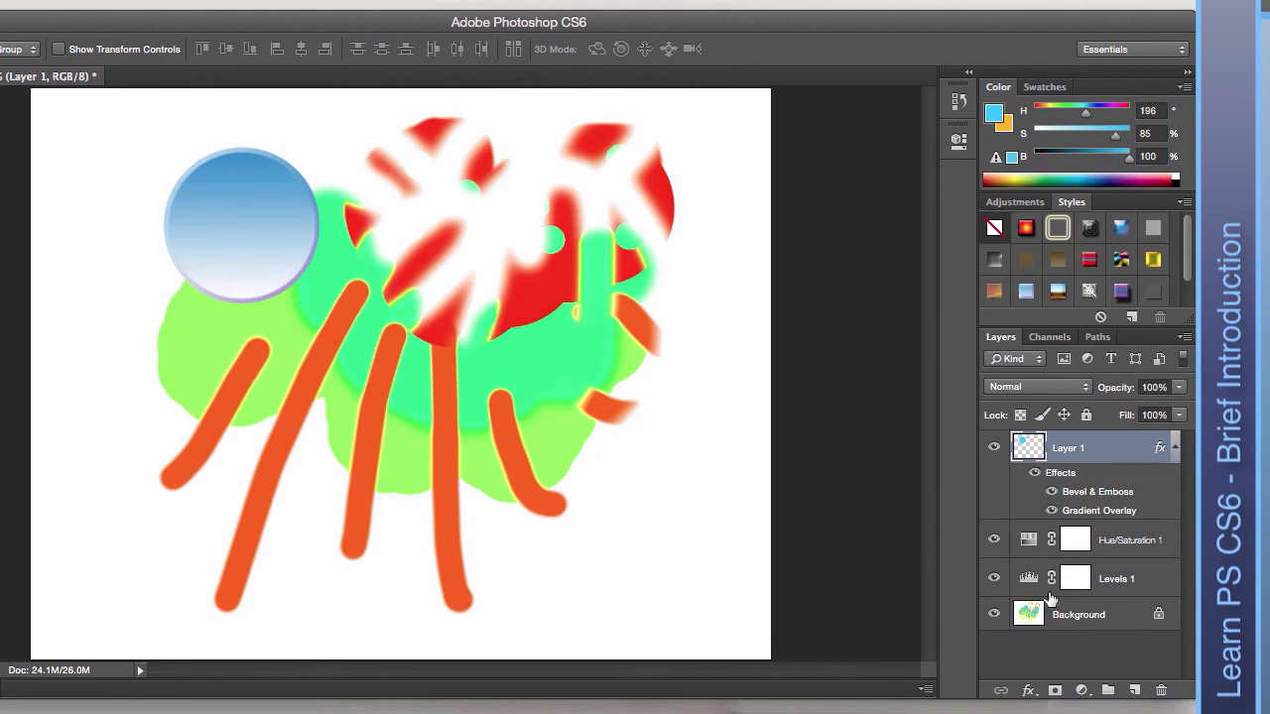
left_click(994, 448)
left_click(993, 540)
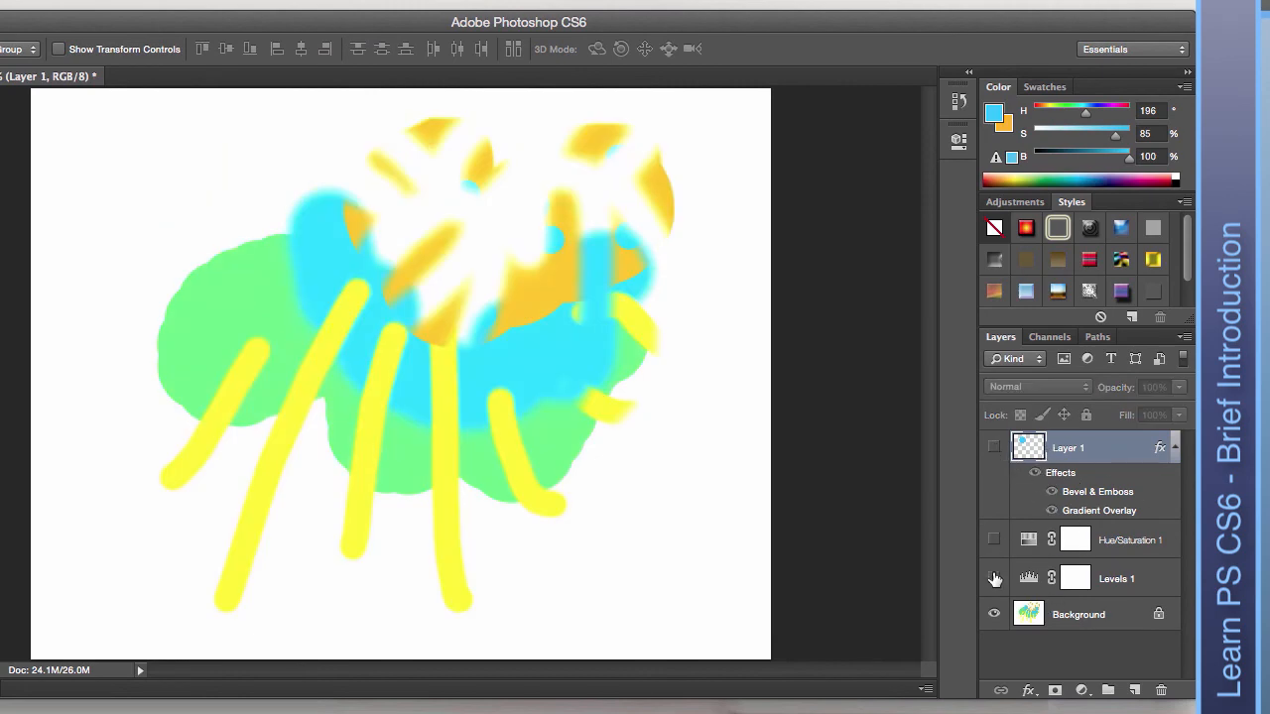
left_click(994, 579)
left_click(994, 578)
left_click(994, 540)
left_click(994, 448)
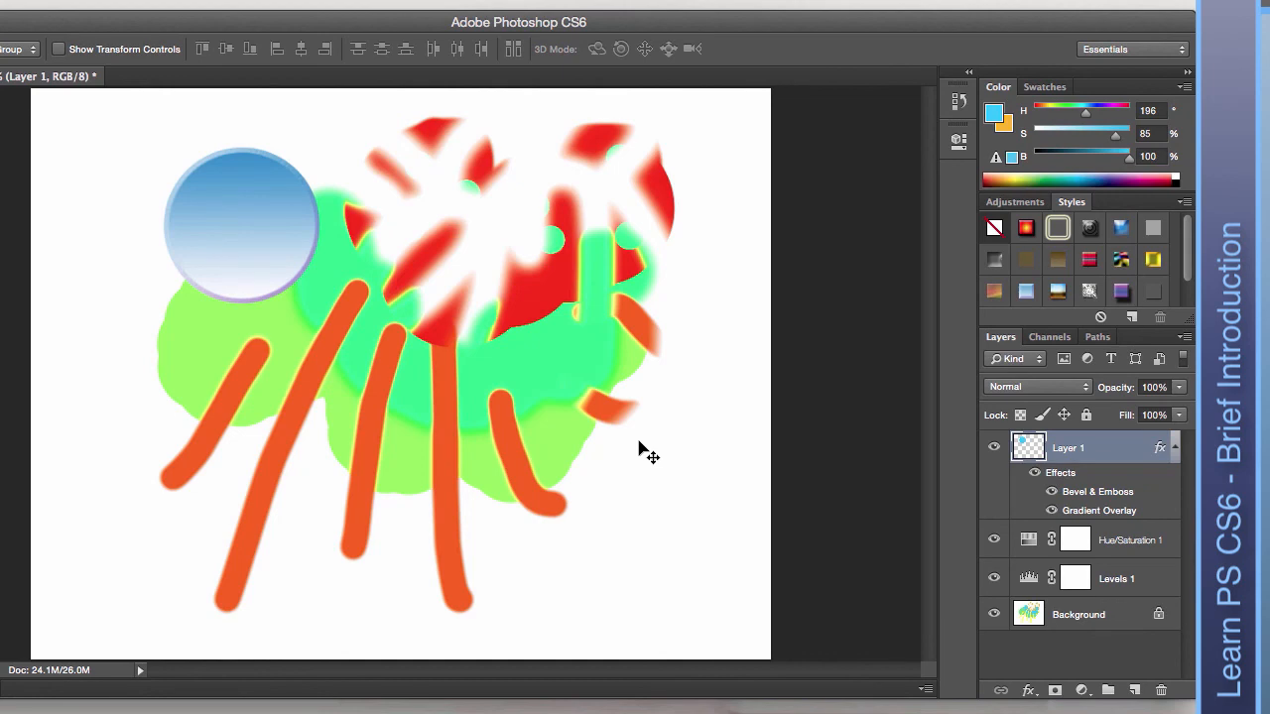
key("super+plus")
key("super+plus")
key("super+plus")
key("super+plus")
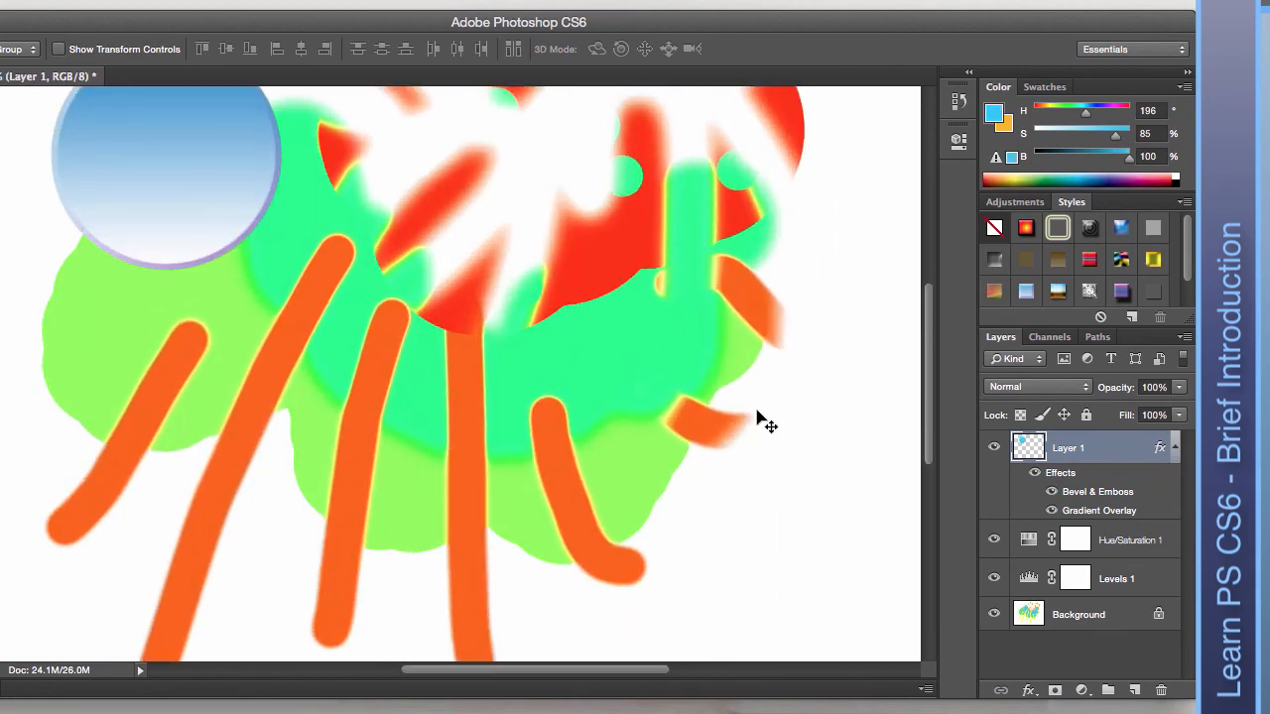
key("super+plus")
key("super+plus")
key("super+plus")
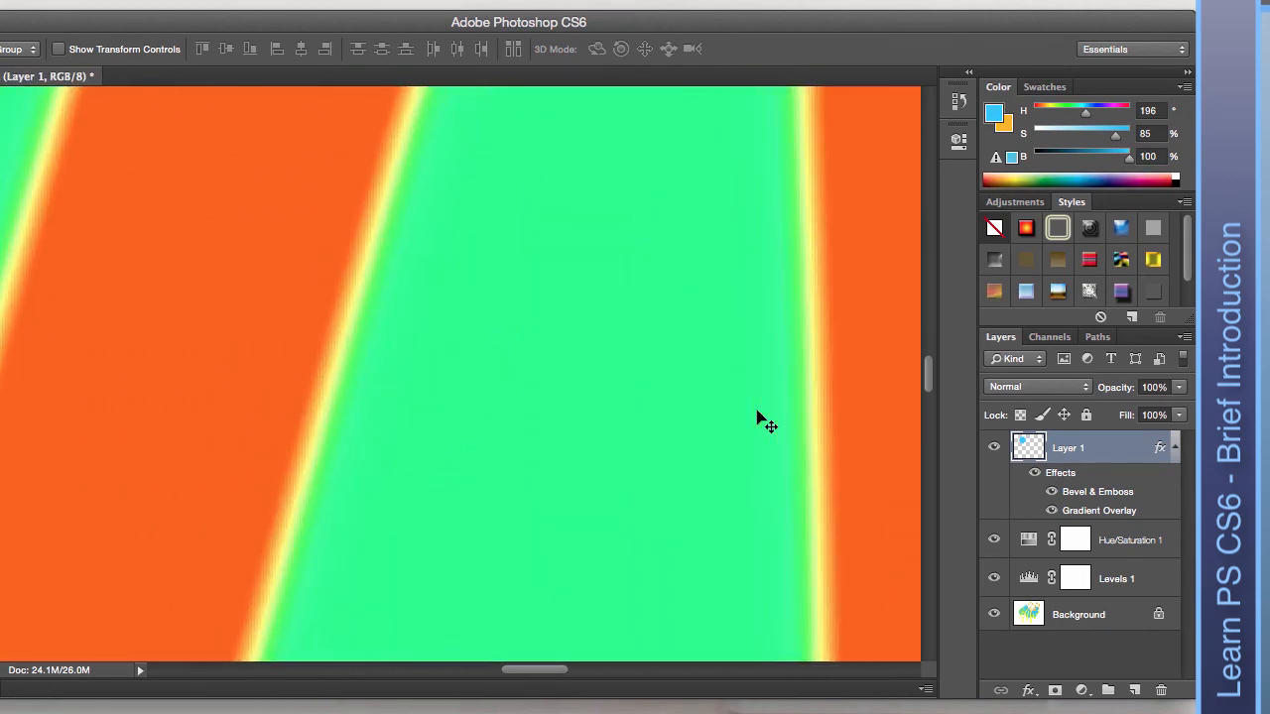
key("super+plus")
key("super+plus")
key("super+plus")
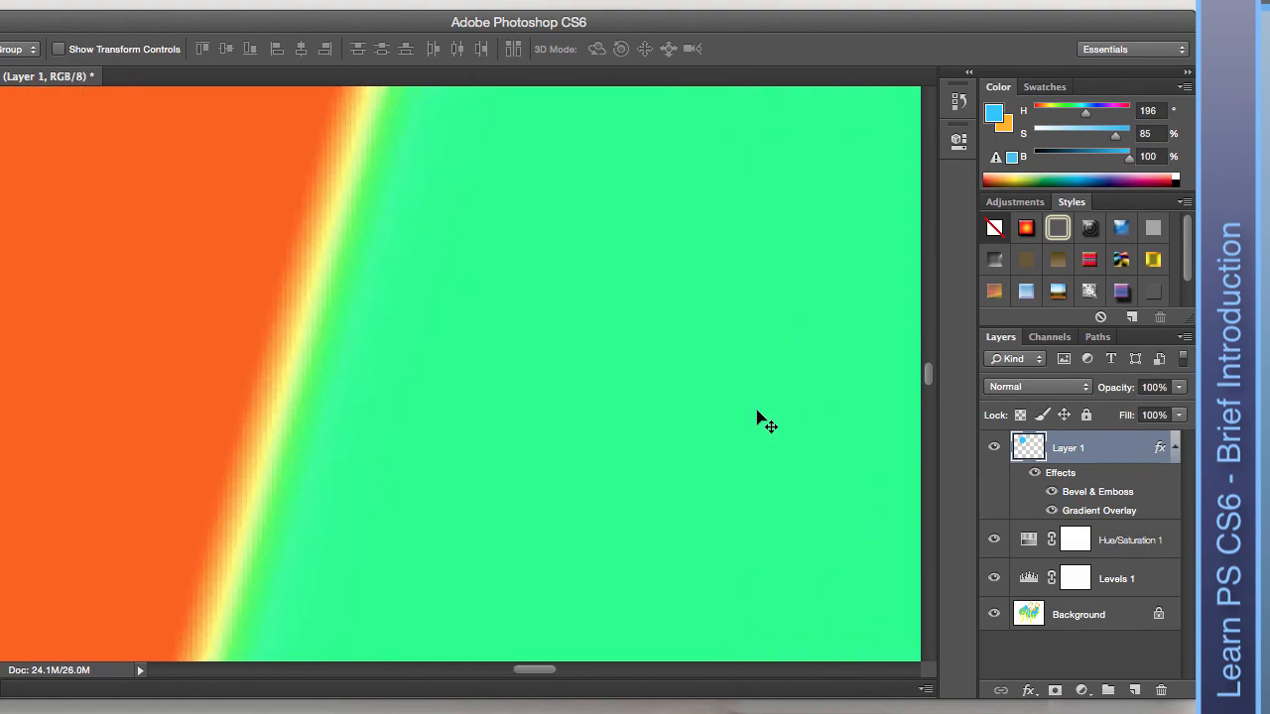
key("super+plus")
key("super+plus")
key("super+plus")
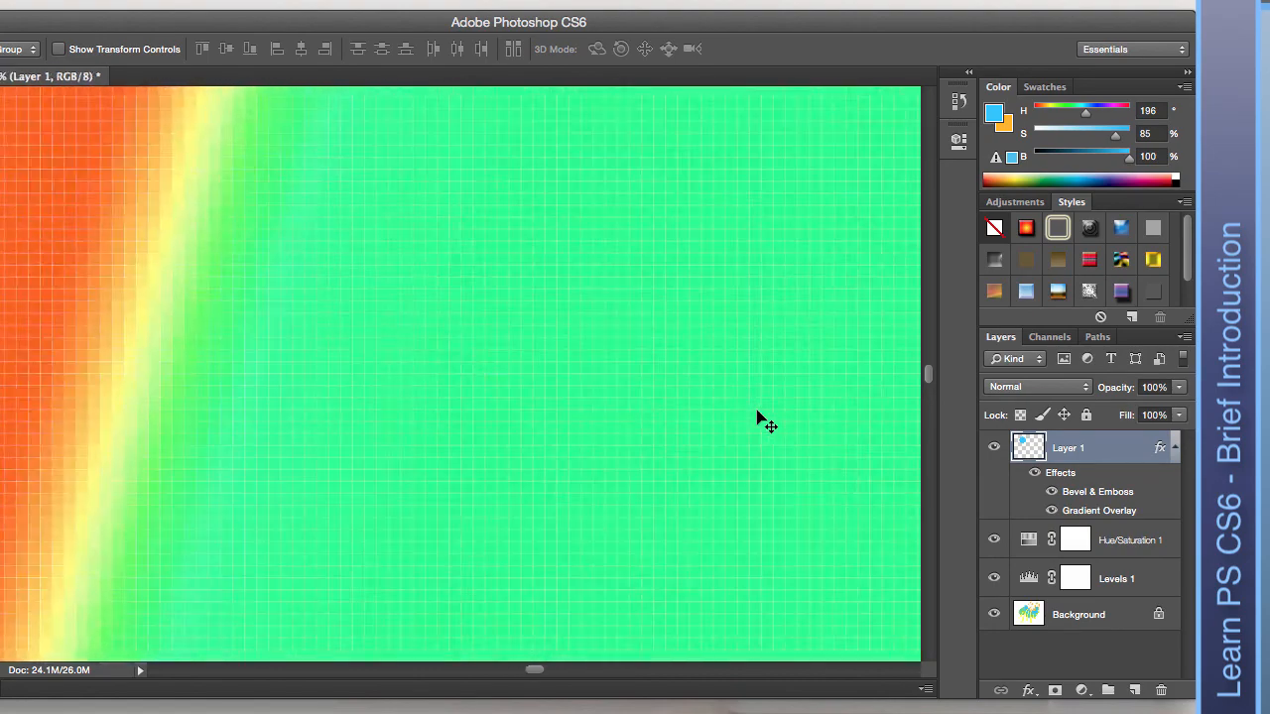
key("super+minus")
key("super+minus")
key("super+minus")
key("super+minus")
key("super+minus")
key("super+minus")
key("super+minus")
key("super+minus")
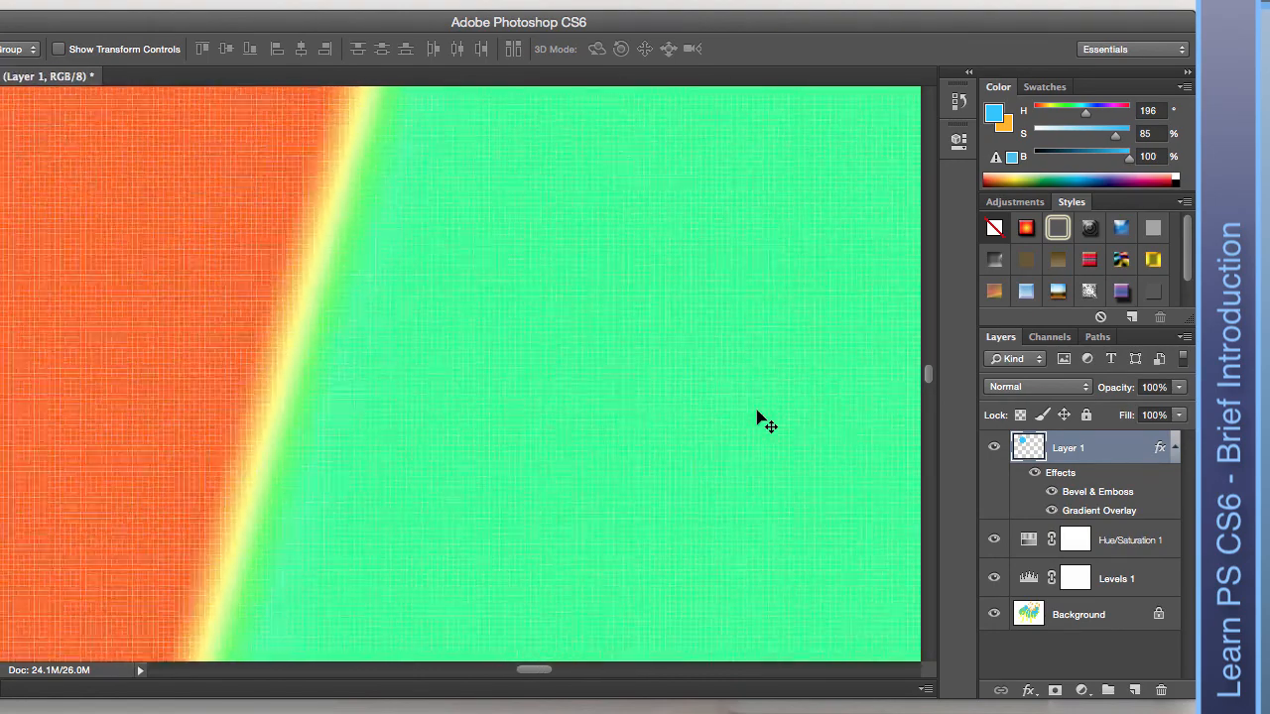
key("super+plus")
key("super+plus")
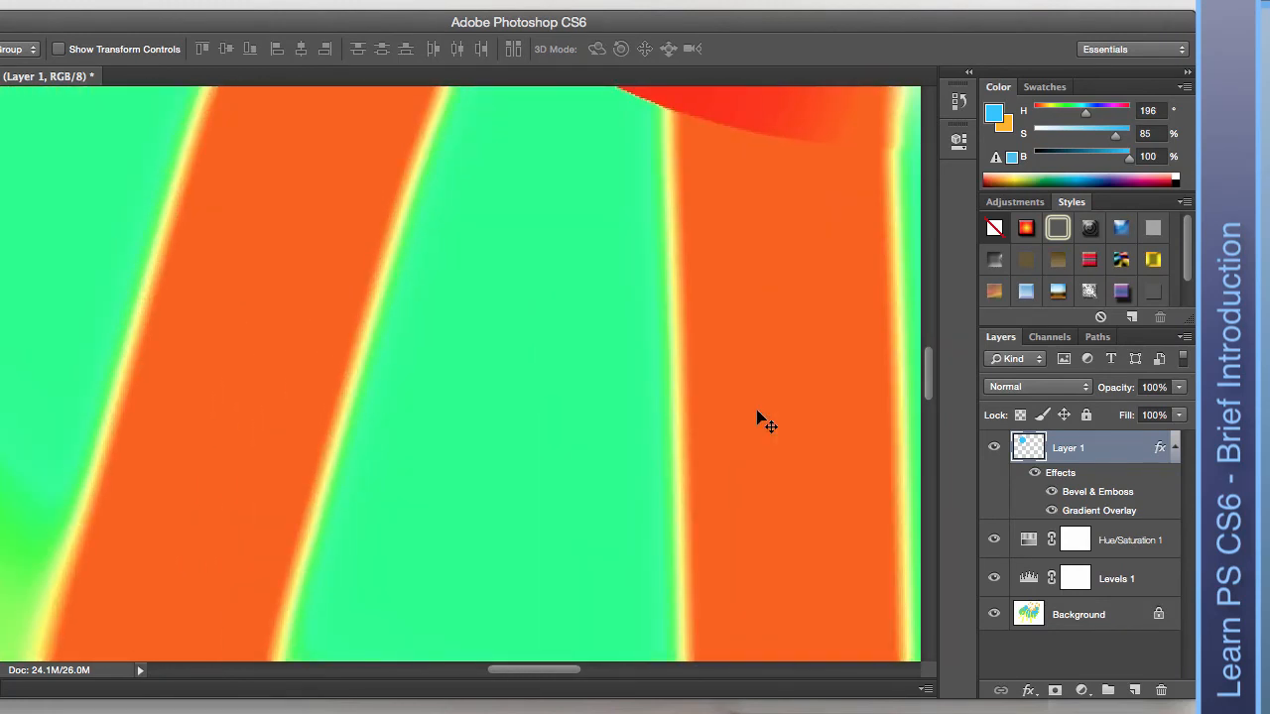
key("super+0")
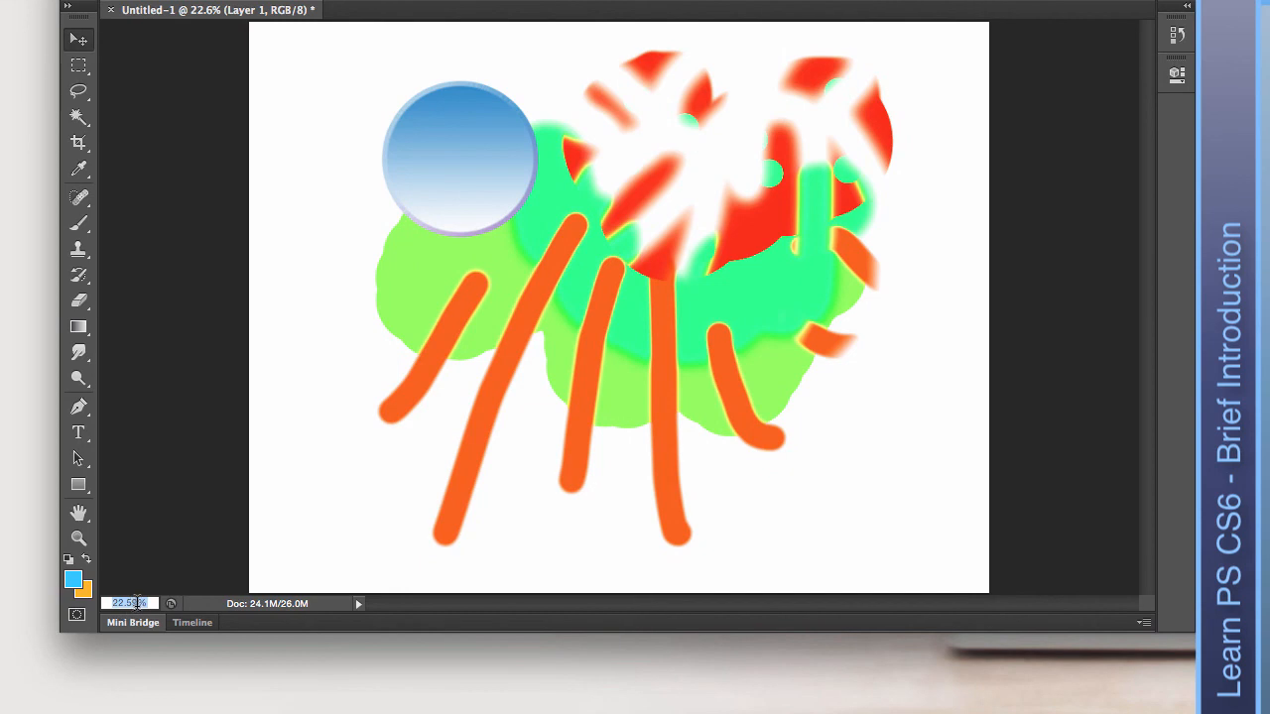
Set the document zoom to 50%.
left_click_drag(149, 602, 104, 602)
type("50")
key("Return")
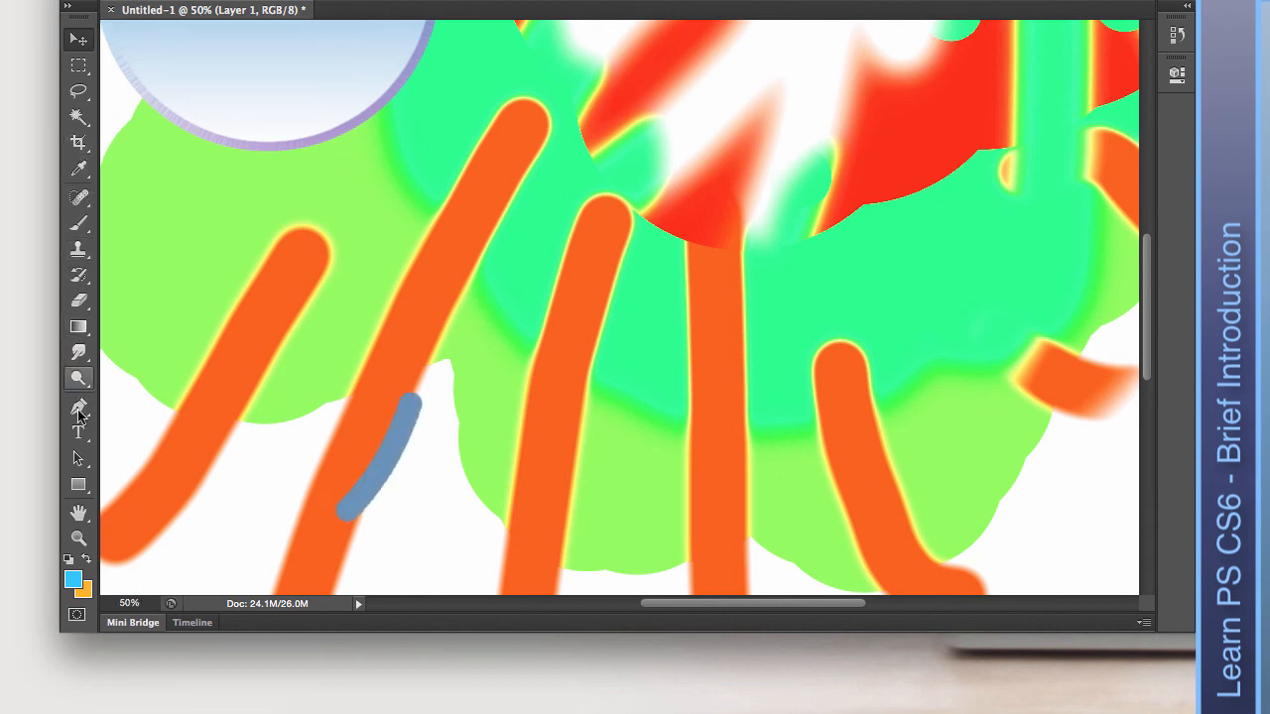
Zoom in to 100% on the orange strokes, back out, then scrubby-zoom onto the blue circle.
left_click(78, 538)
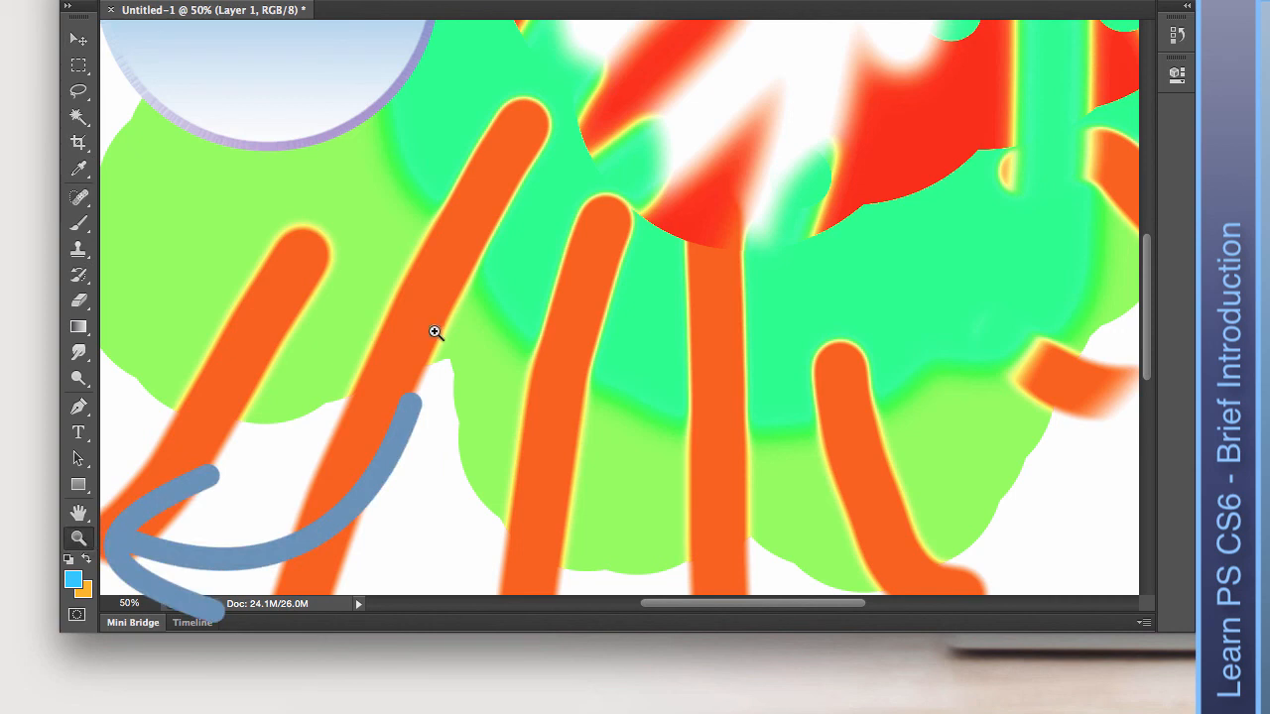
left_click(434, 332)
left_click(440, 332)
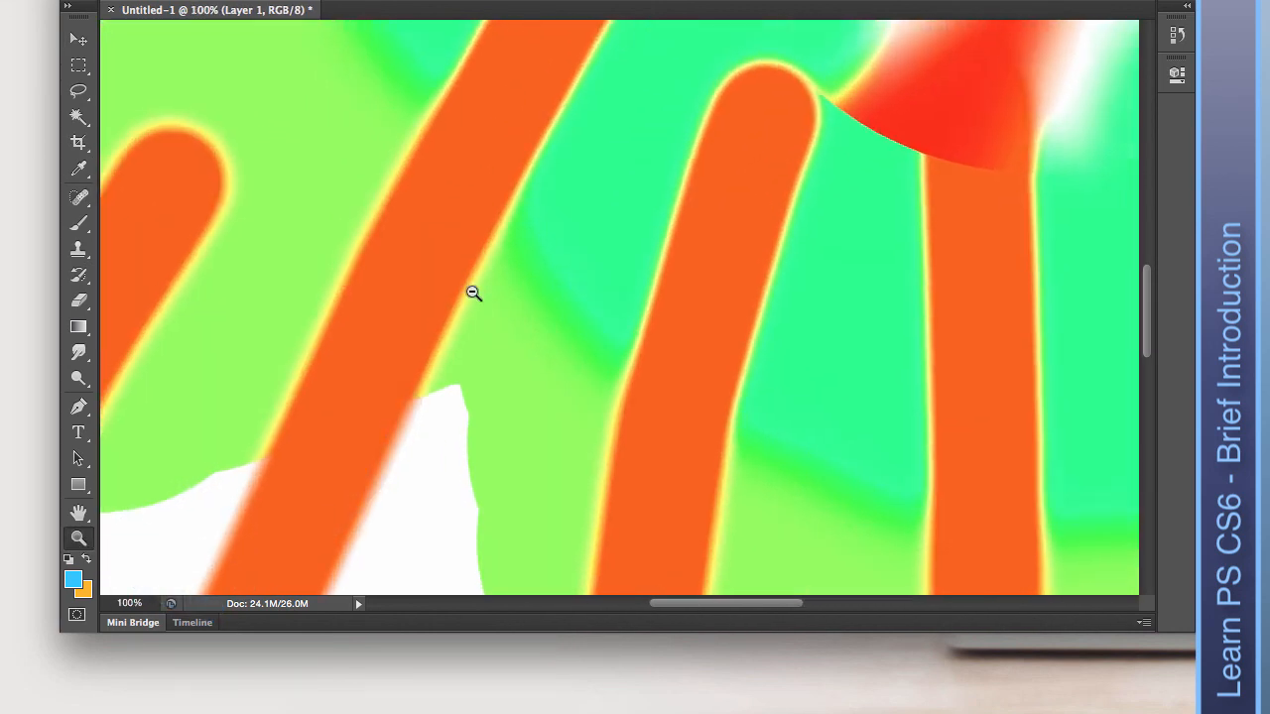
left_click(473, 292, "alt")
left_click(473, 292, "alt")
left_click(474, 292, "alt")
left_click(474, 292, "alt")
left_click(474, 292, "alt")
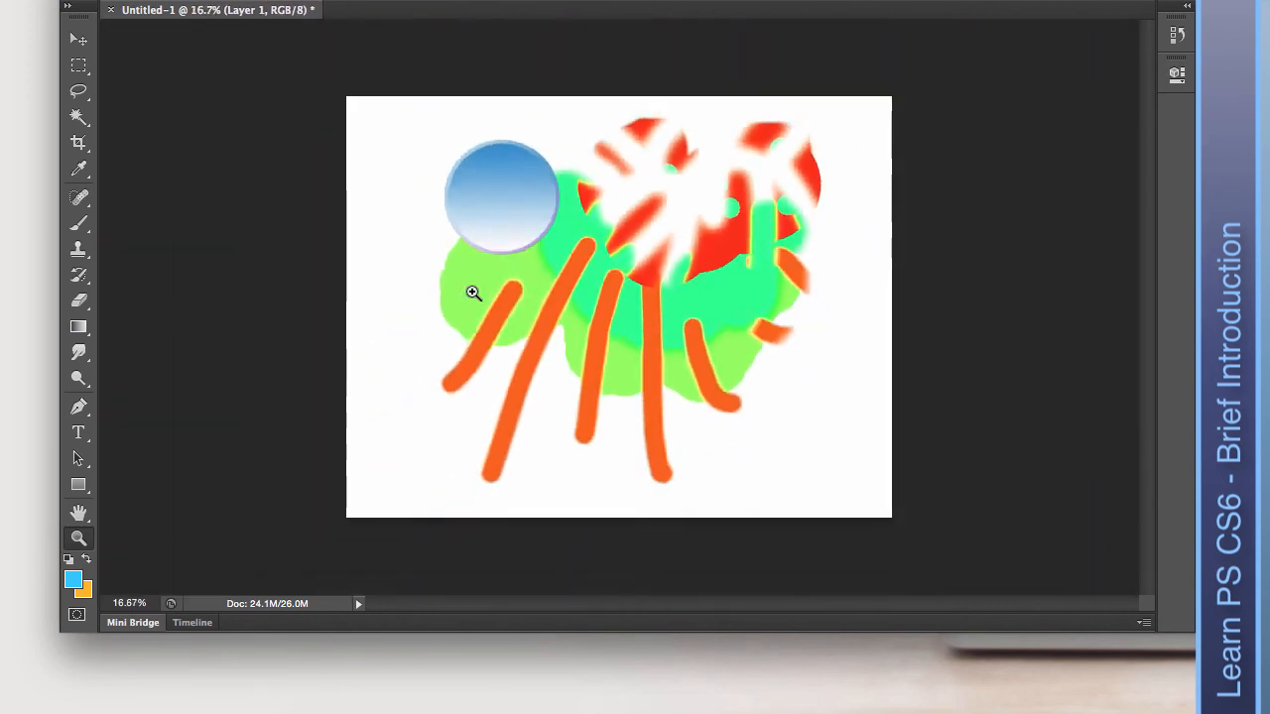
left_click_drag(473, 292, 522, 238)
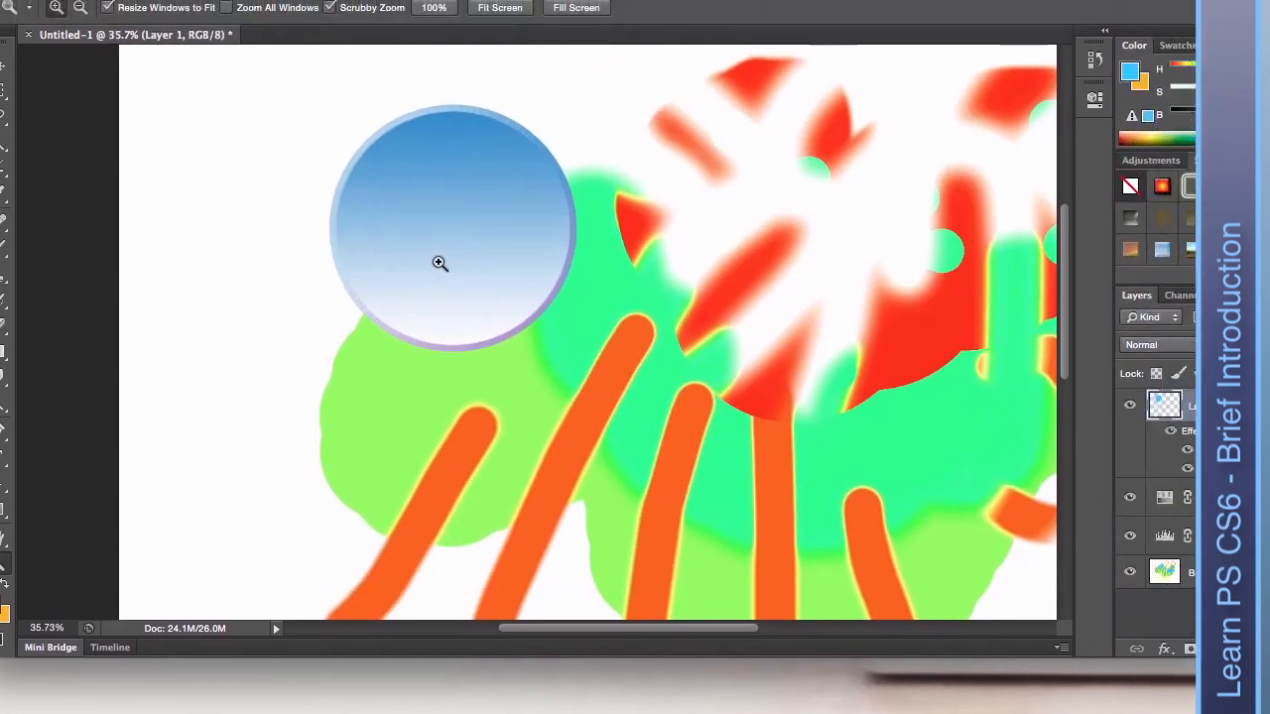